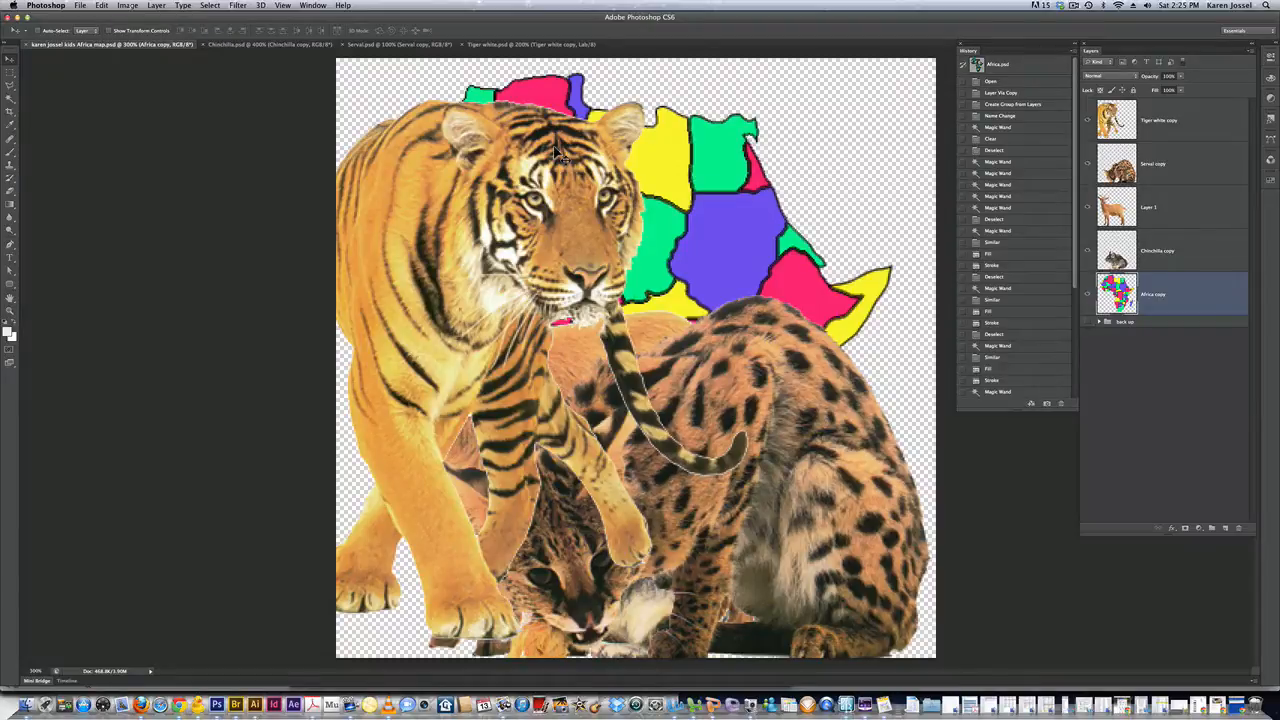
Step: Move the Africa map layer right and slightly up so more of it shows behind the animals
key(shift+Right)
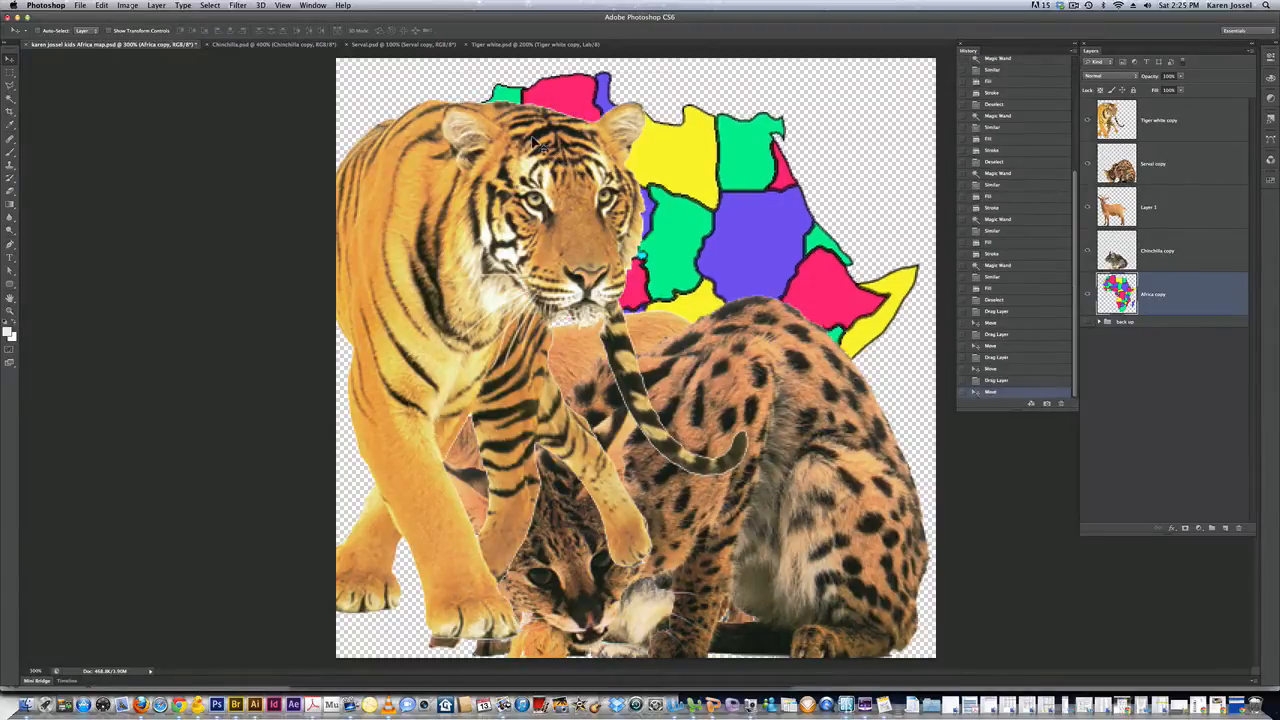
drag(706, 188, 776, 177)
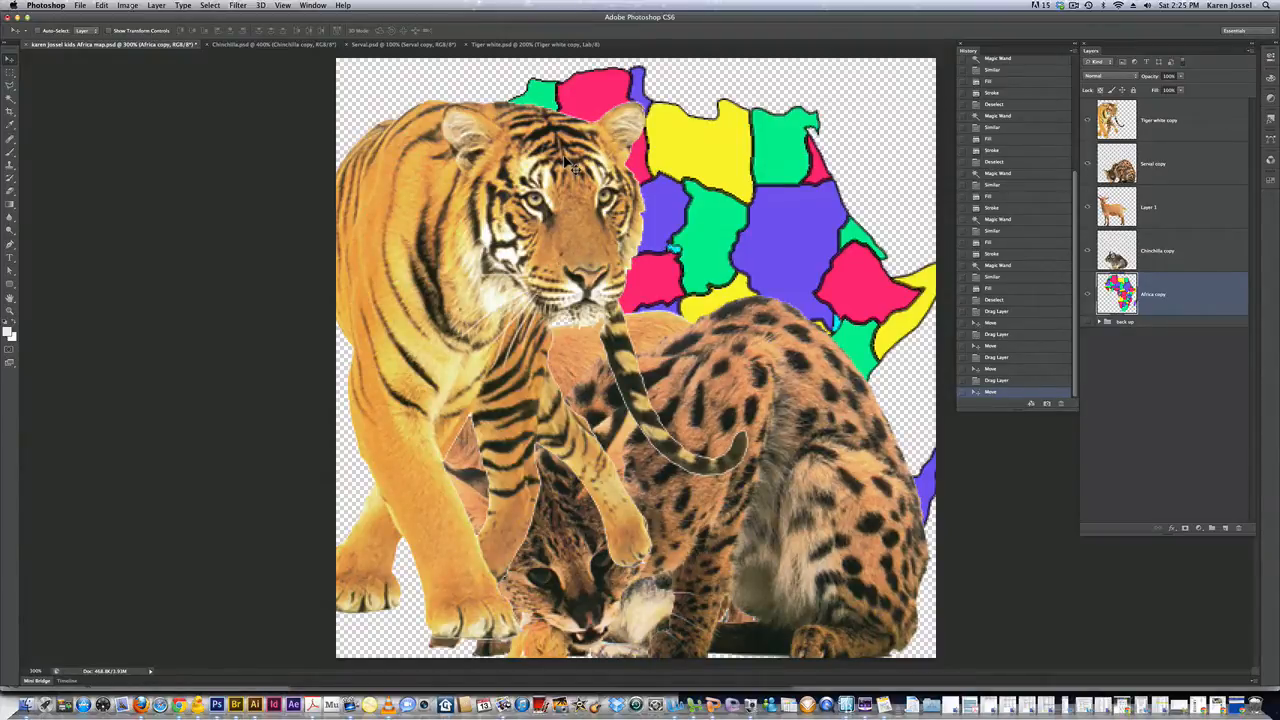
Step: Select the tiger layer, try different opacity levels and leave it semi-transparent at about 71%
key(super)
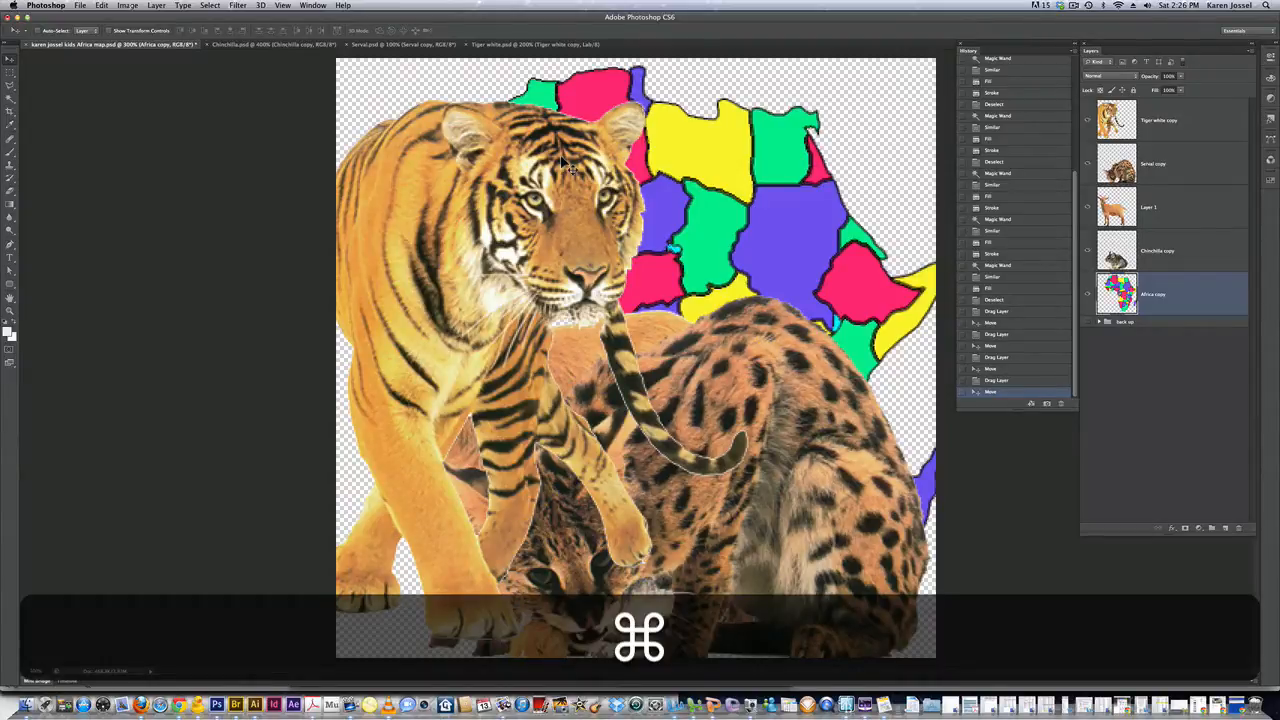
super+click(567, 166)
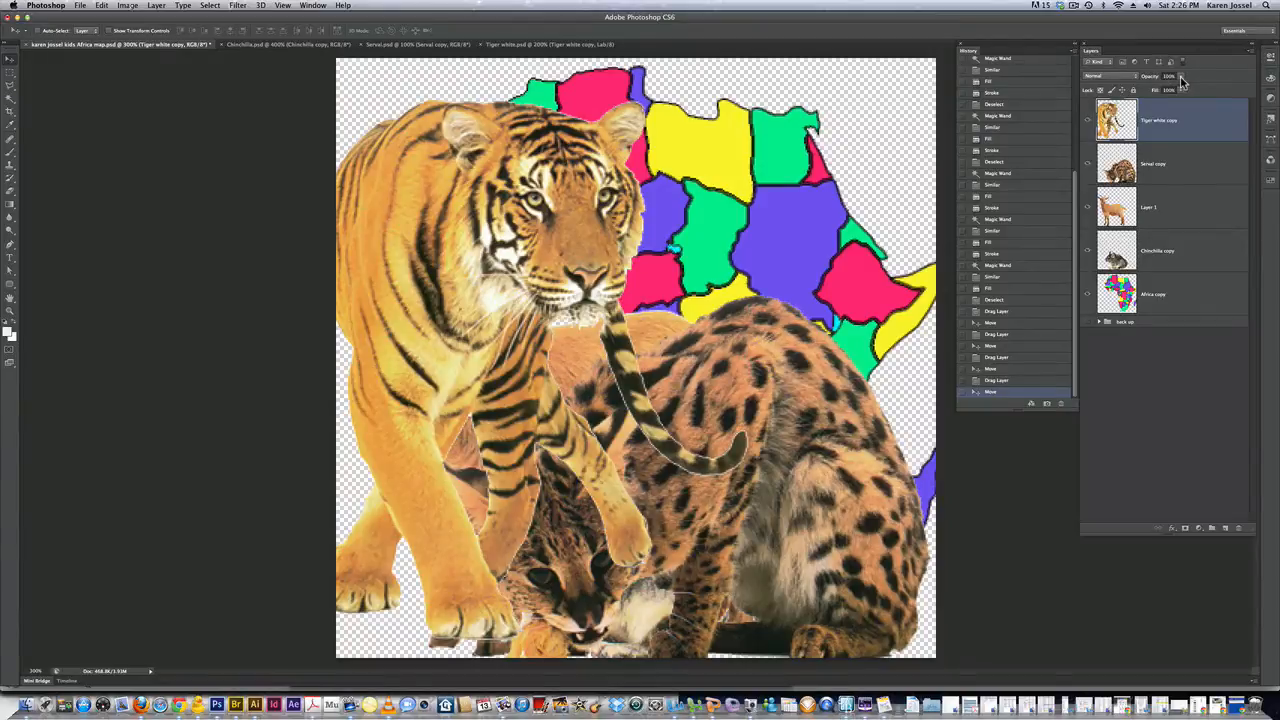
click(1182, 77)
drag(1184, 88, 1158, 90)
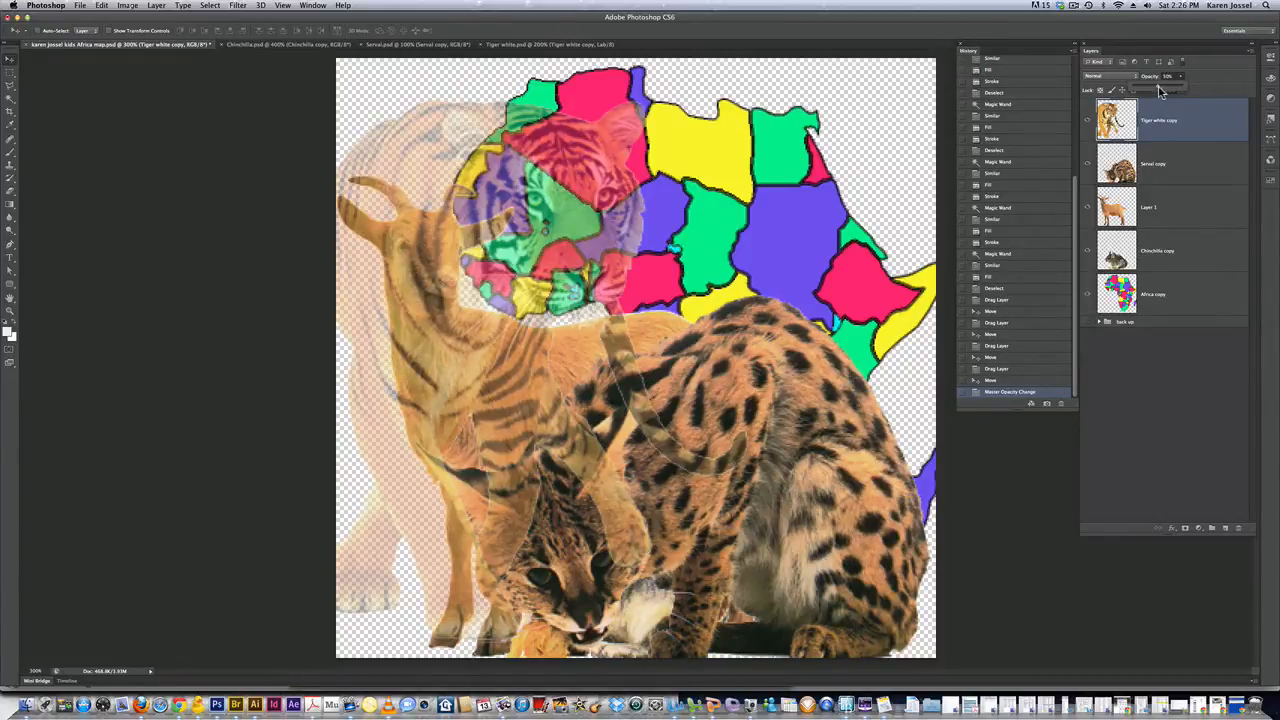
drag(1158, 88, 1180, 80)
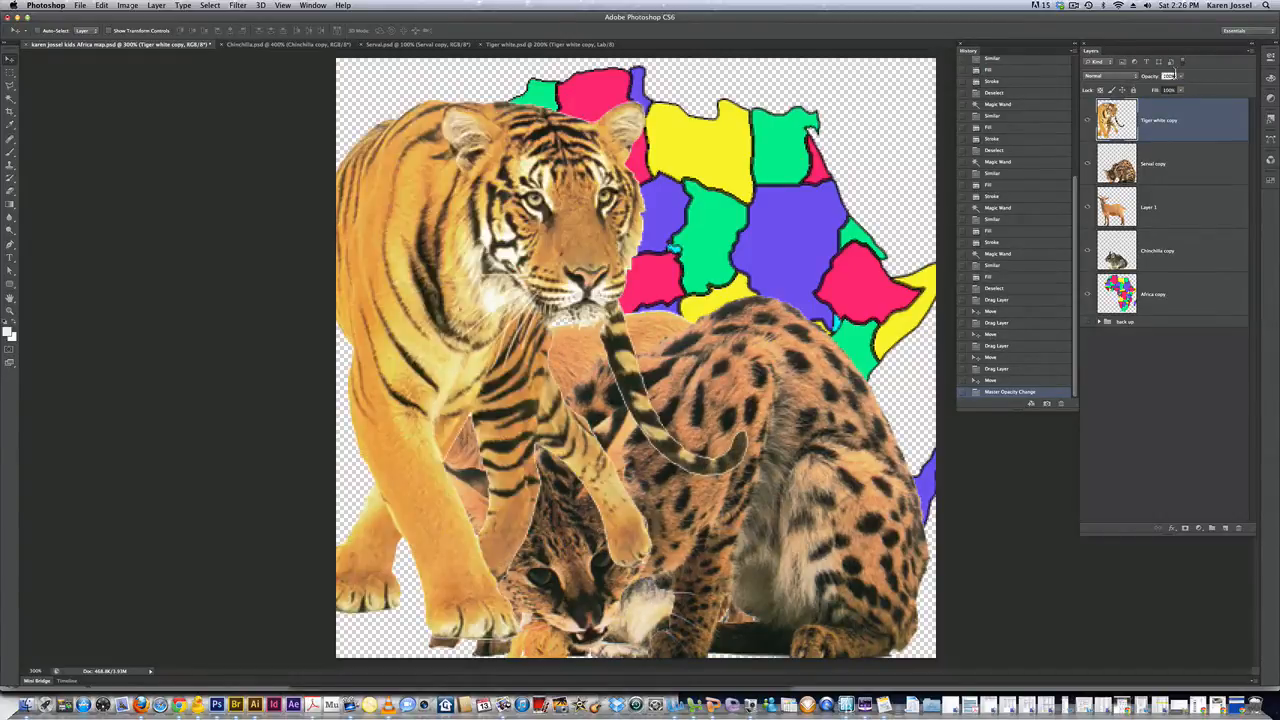
text(50)
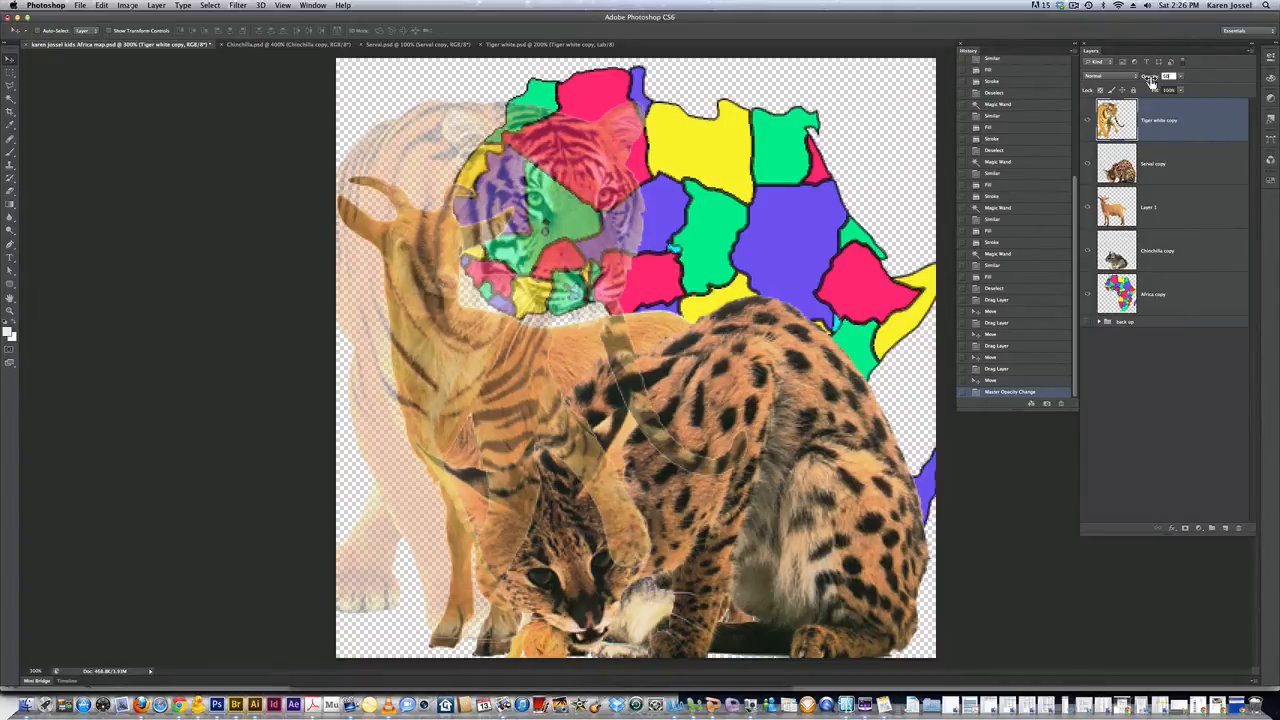
mouse_move(1150, 80)
mouse_down()
mouse_move(1136, 82)
mouse_move(1160, 78)
mouse_up()
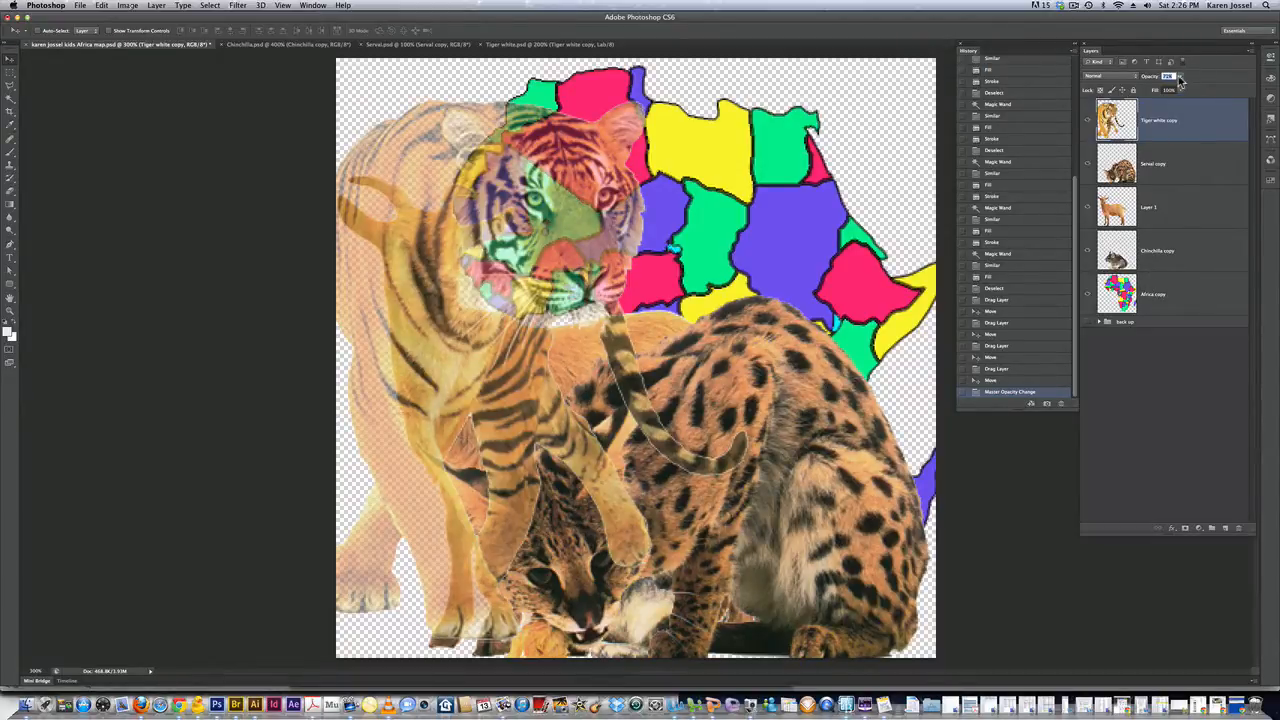
click(1184, 78)
Step: Select the serval layer and scale it down proportionally around its centre to about 35% with Free Transform
click(1188, 163)
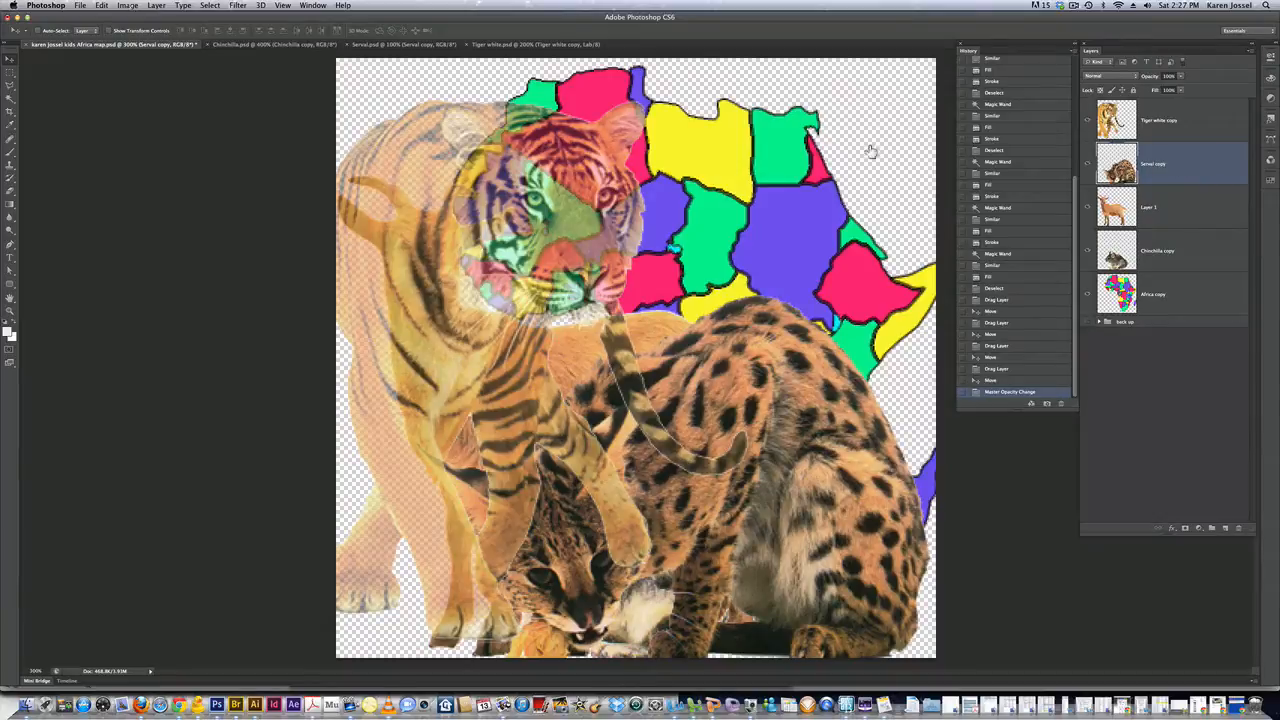
click(103, 6)
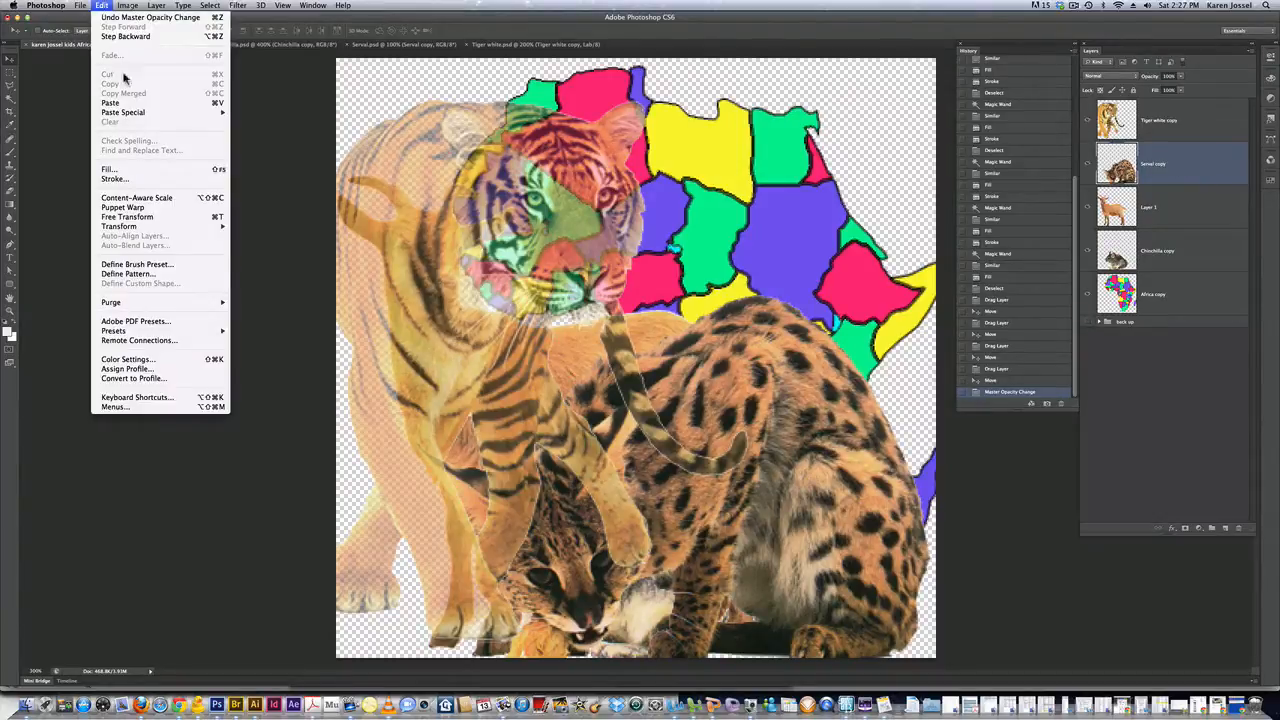
mouse_move(166, 230)
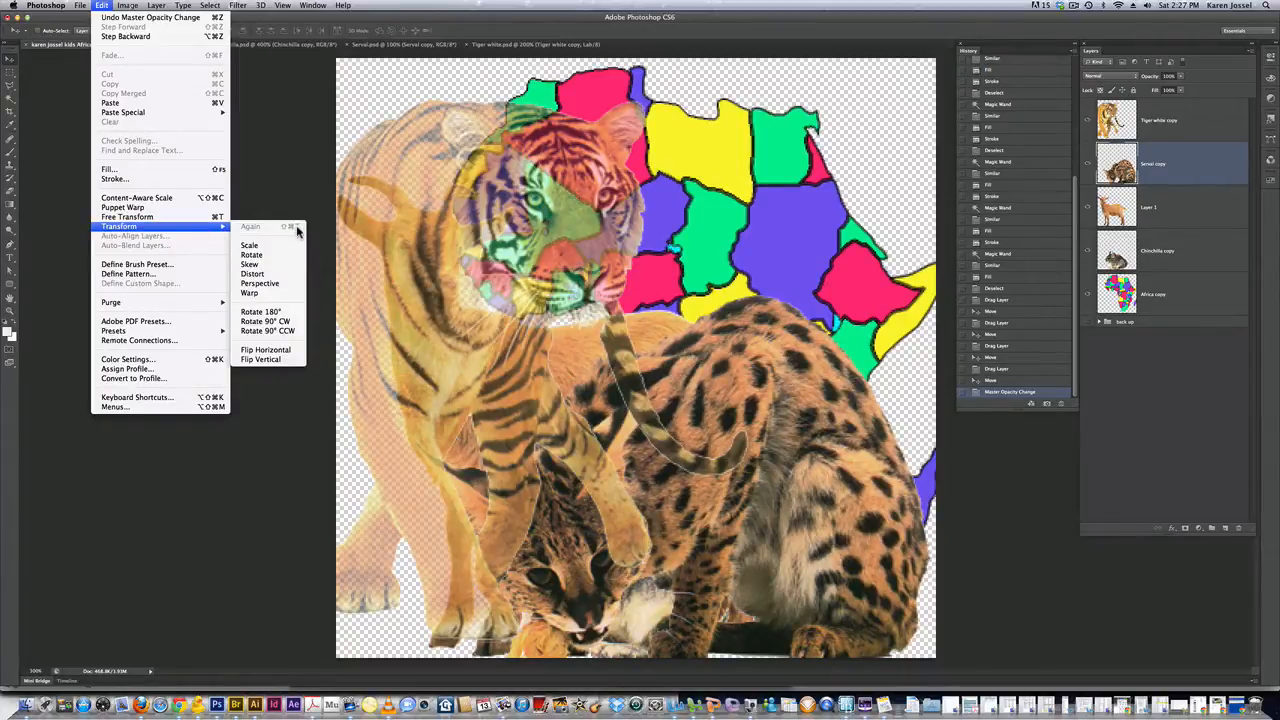
click(708, 362)
key(super+t)
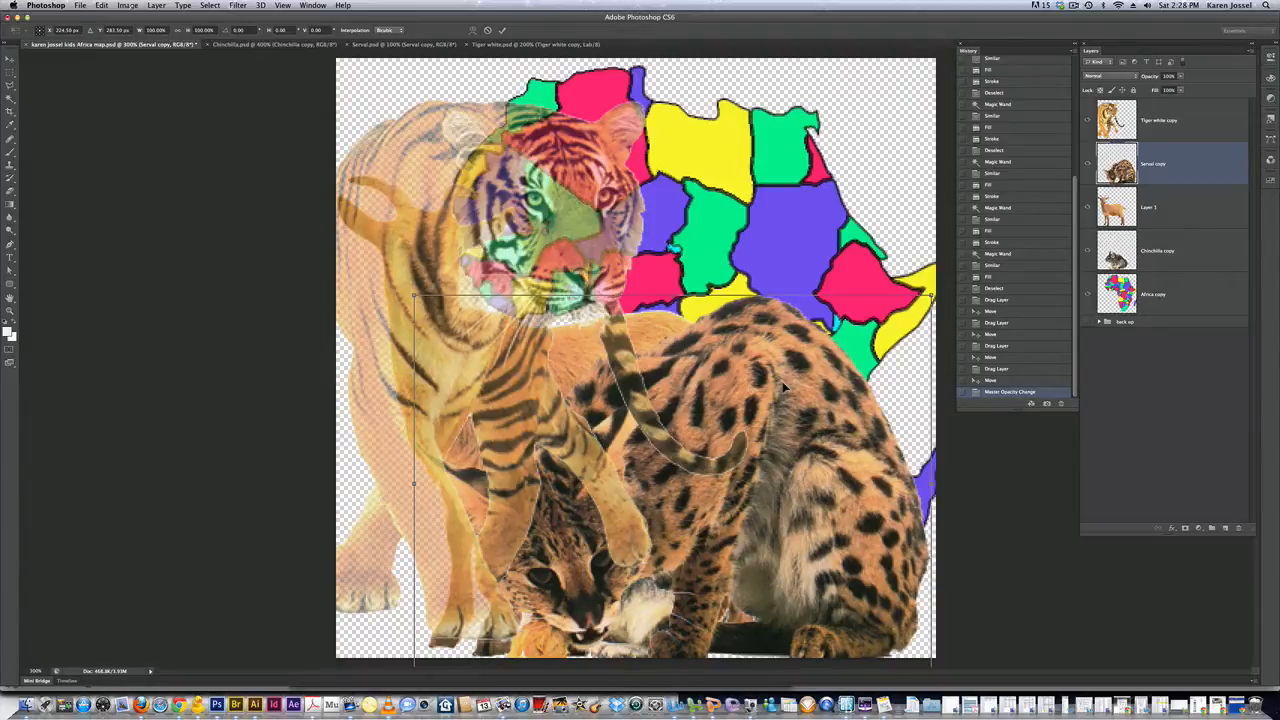
key(shift)
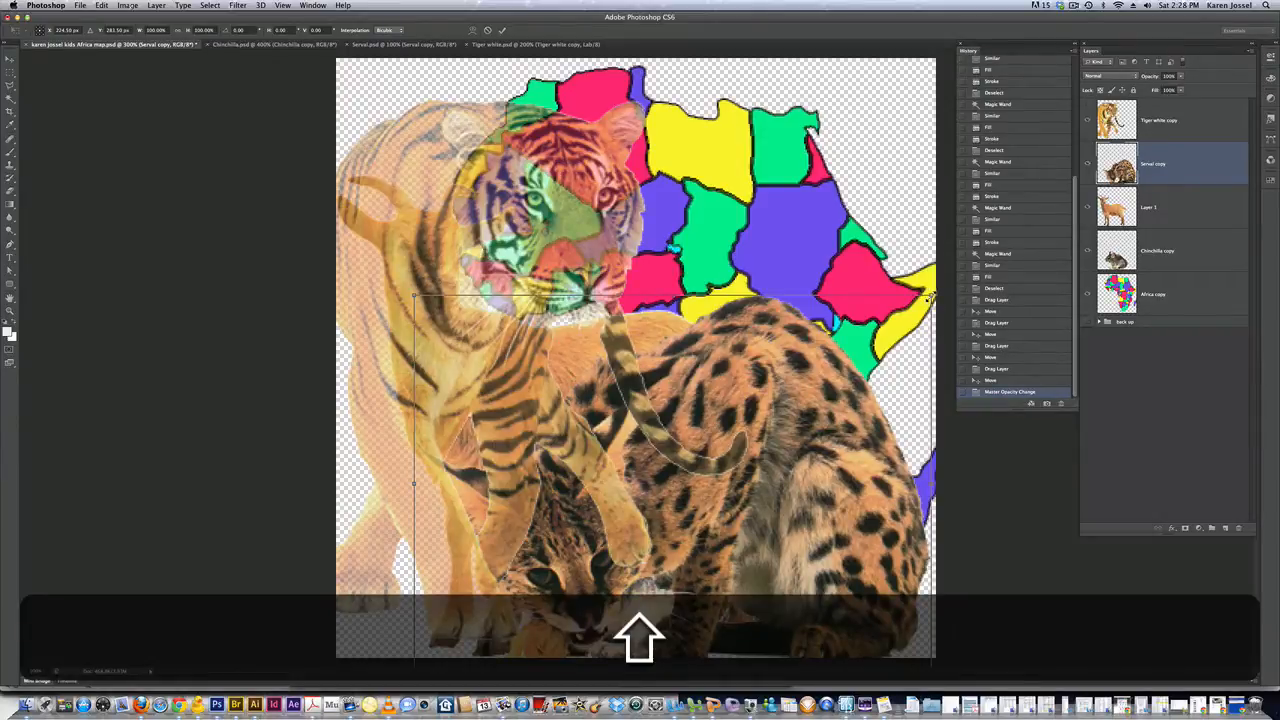
mouse_move(930, 297)
mouse_down()
mouse_move(826, 358)
mouse_move(712, 455)
mouse_move(931, 290)
mouse_up()
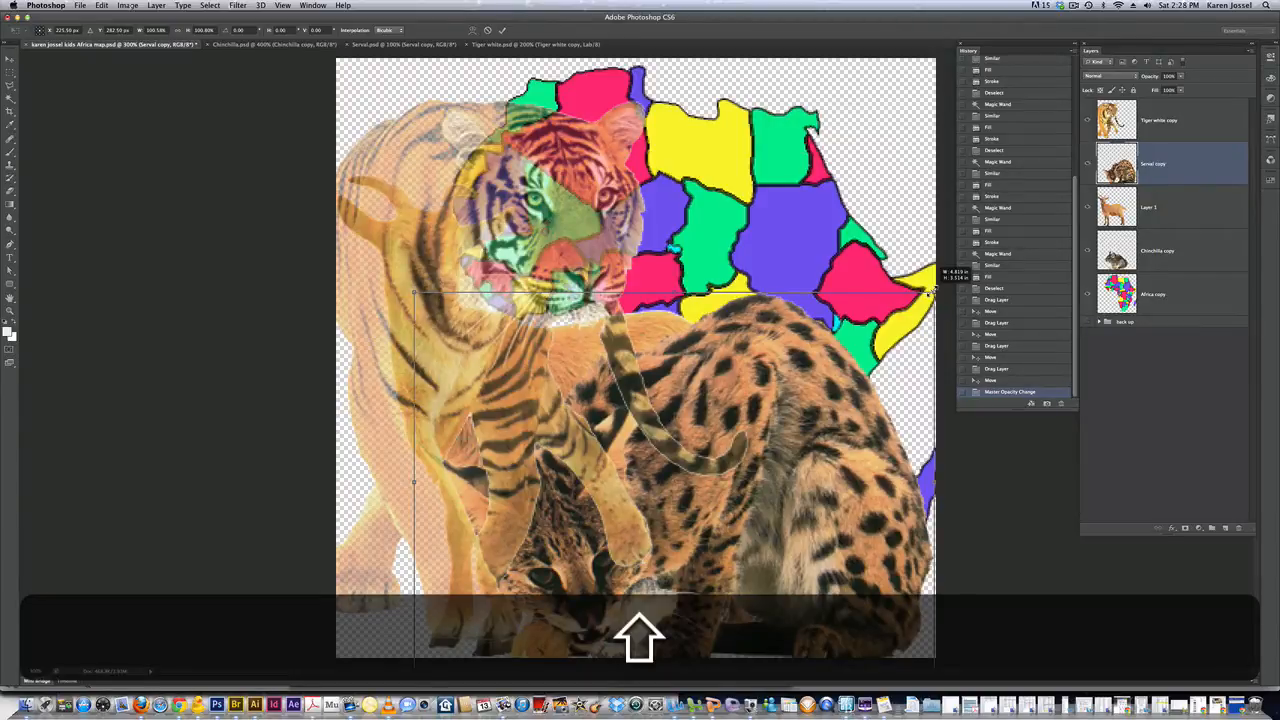
drag(931, 290, 931, 291)
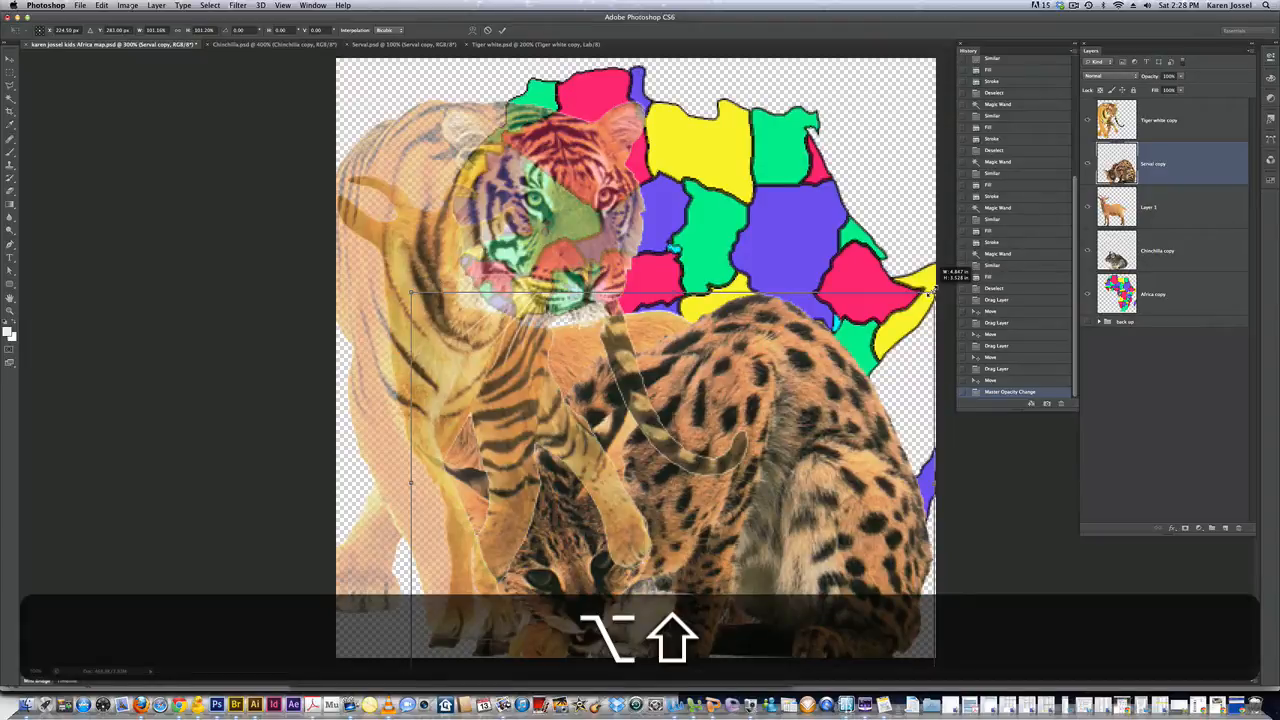
drag(931, 290, 788, 442)
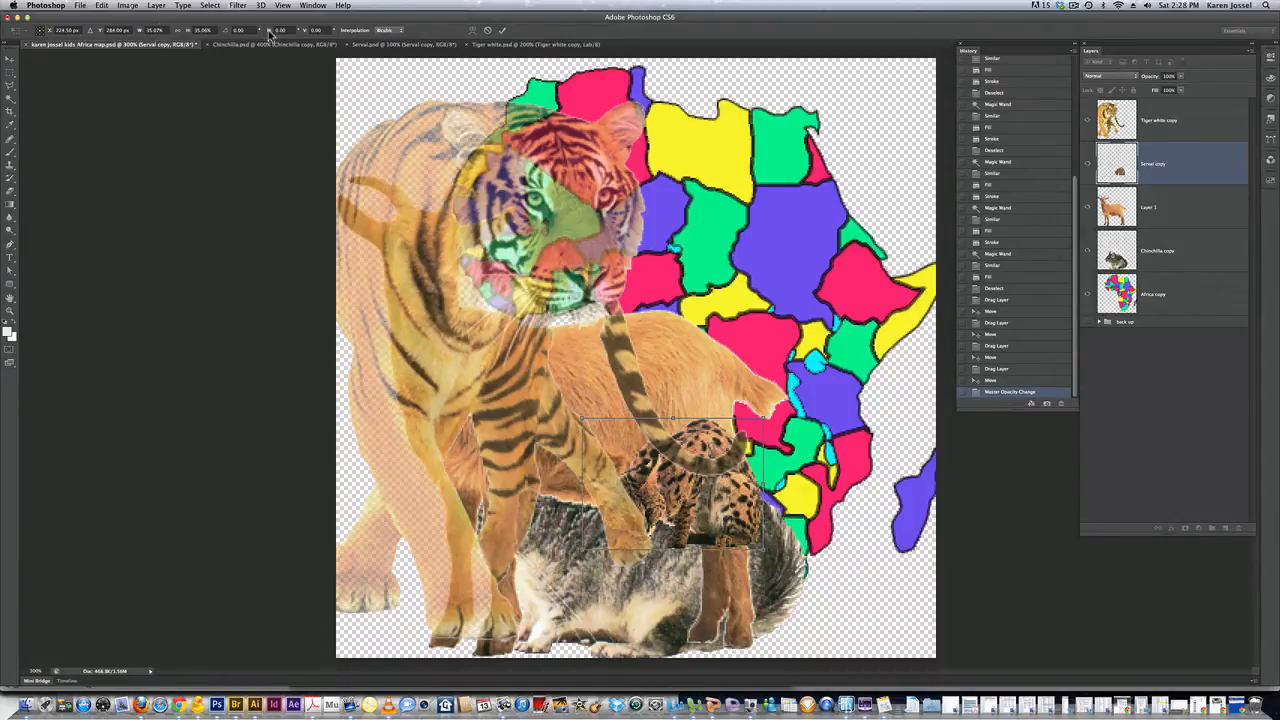
Step: Set the serval's height scale to 35.00% and its width scale to 35.070%, and apply the transform
click(207, 29)
key(BackSpace)
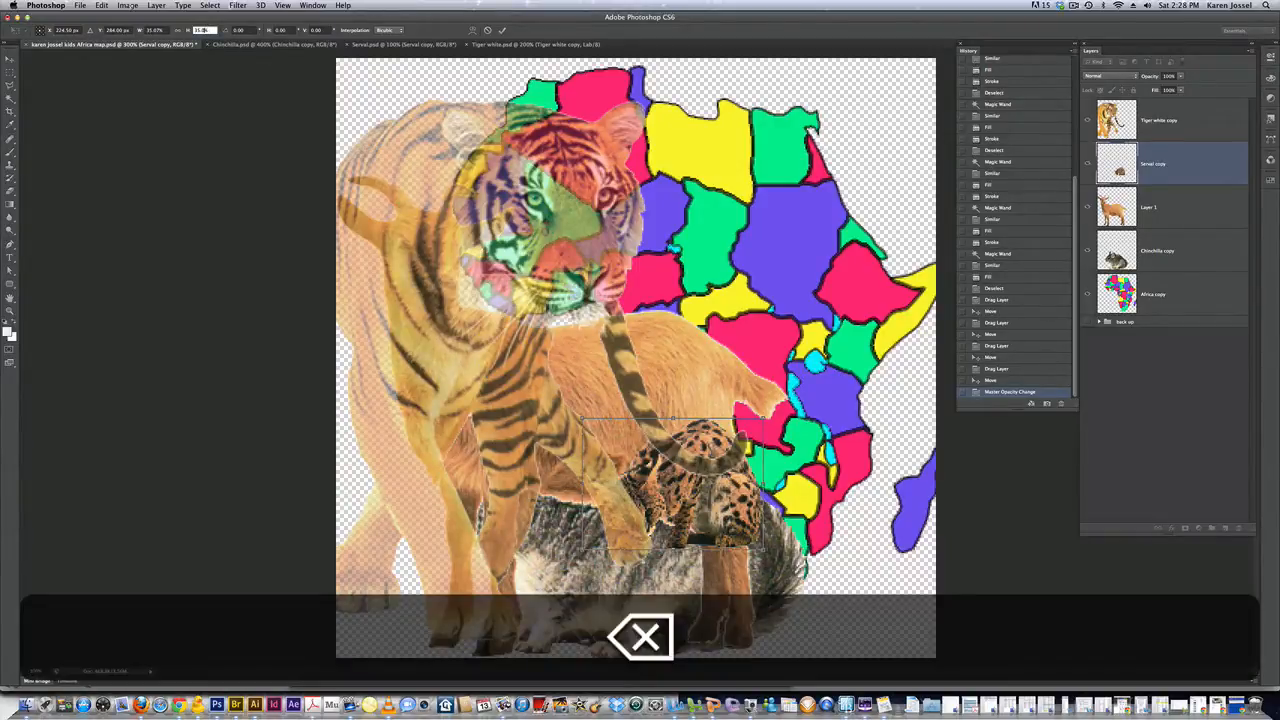
text(35.07)
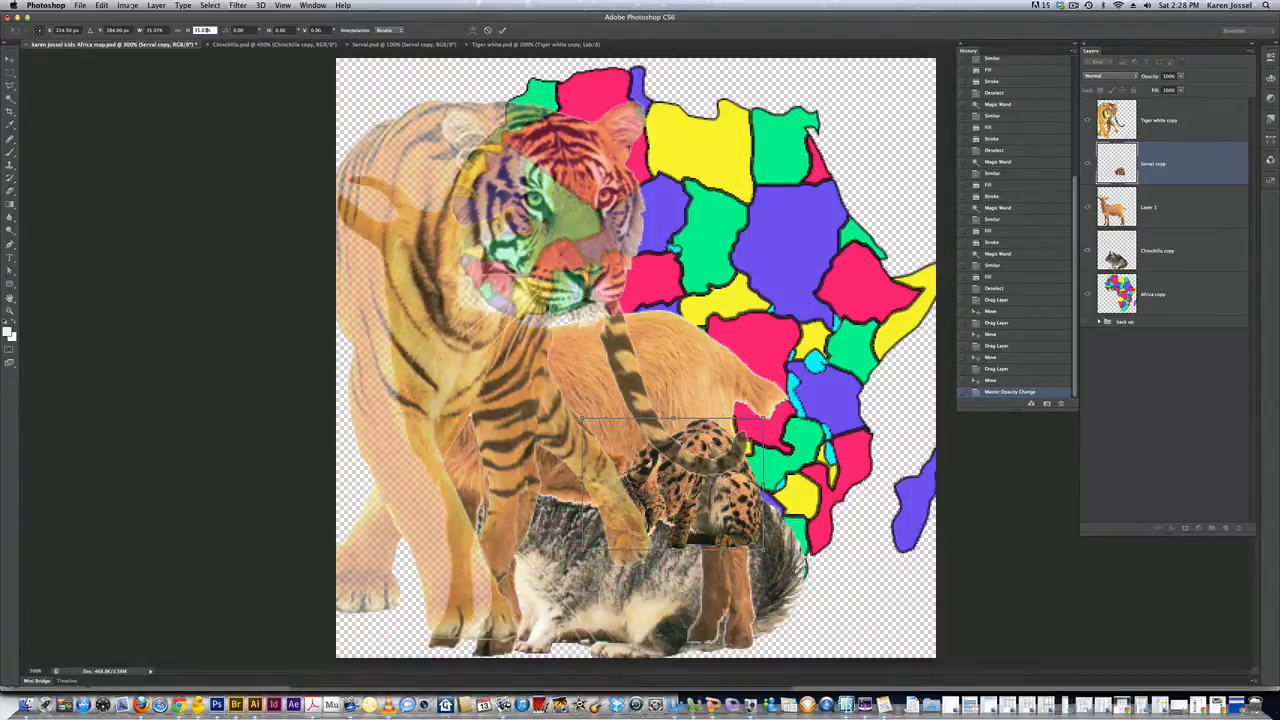
key(BackSpace)
text(0)
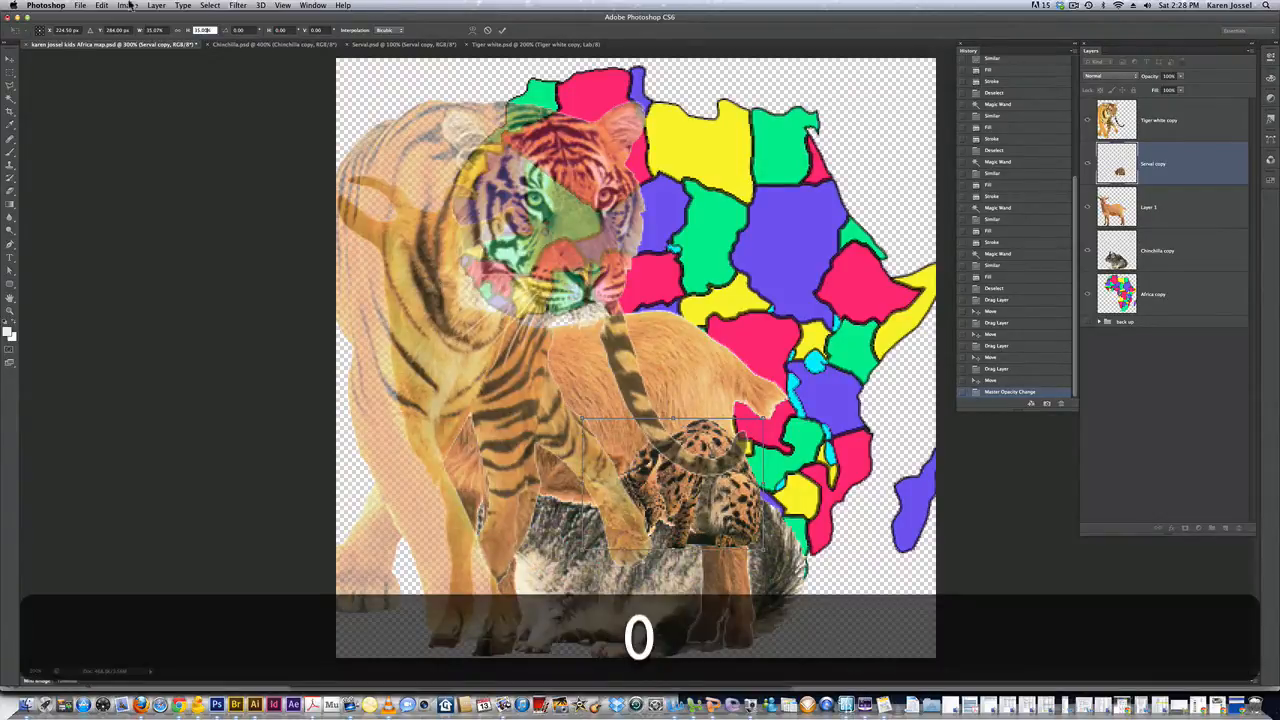
click(160, 30)
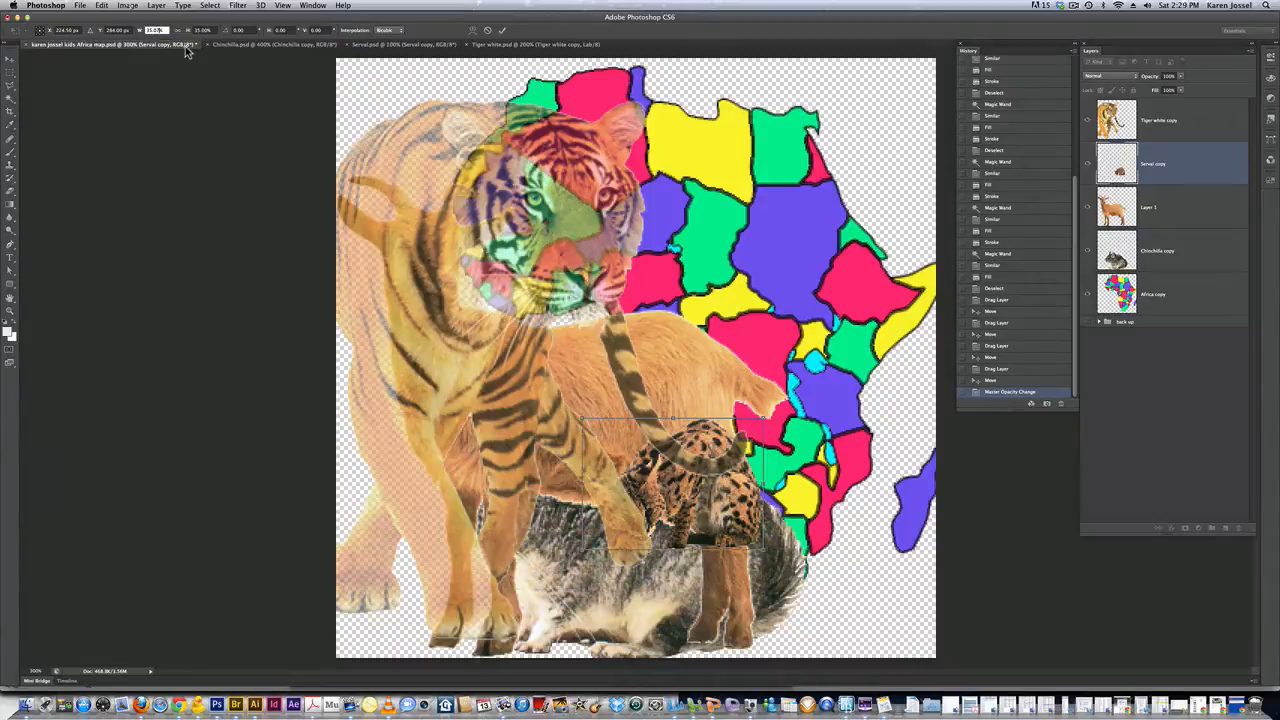
key(BackSpace)
text(0)
key(Return)
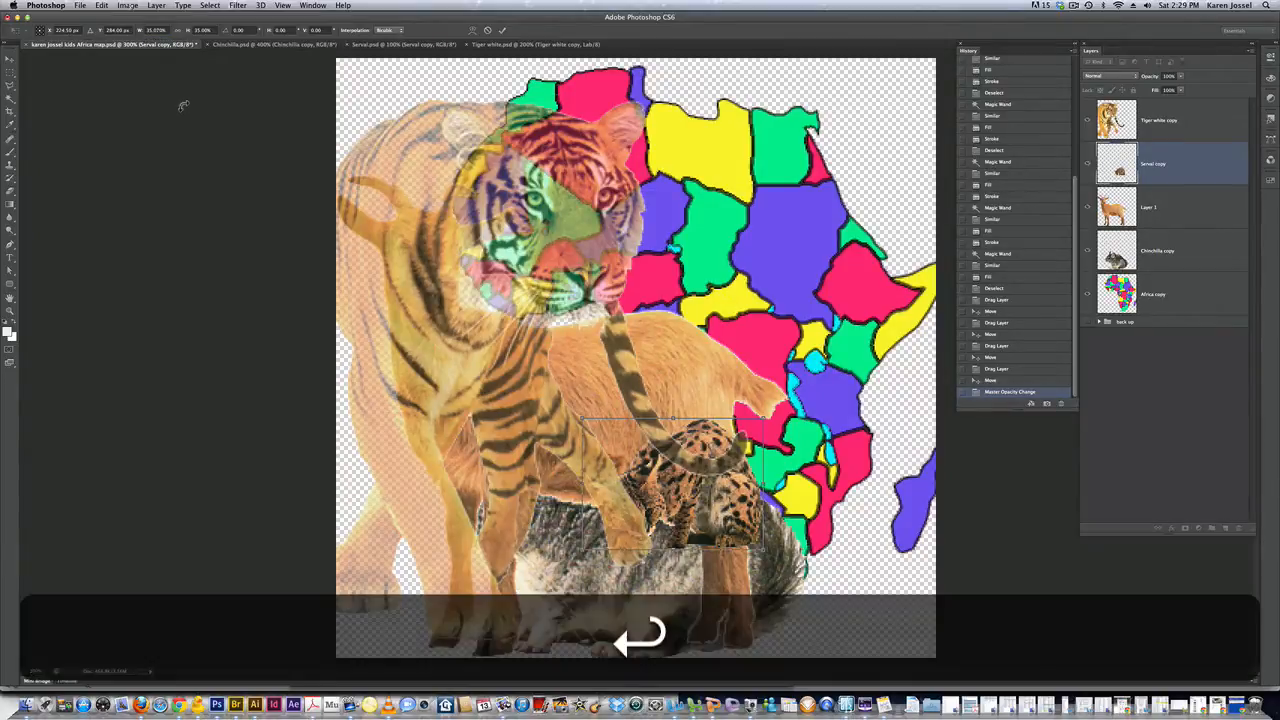
key(Return)
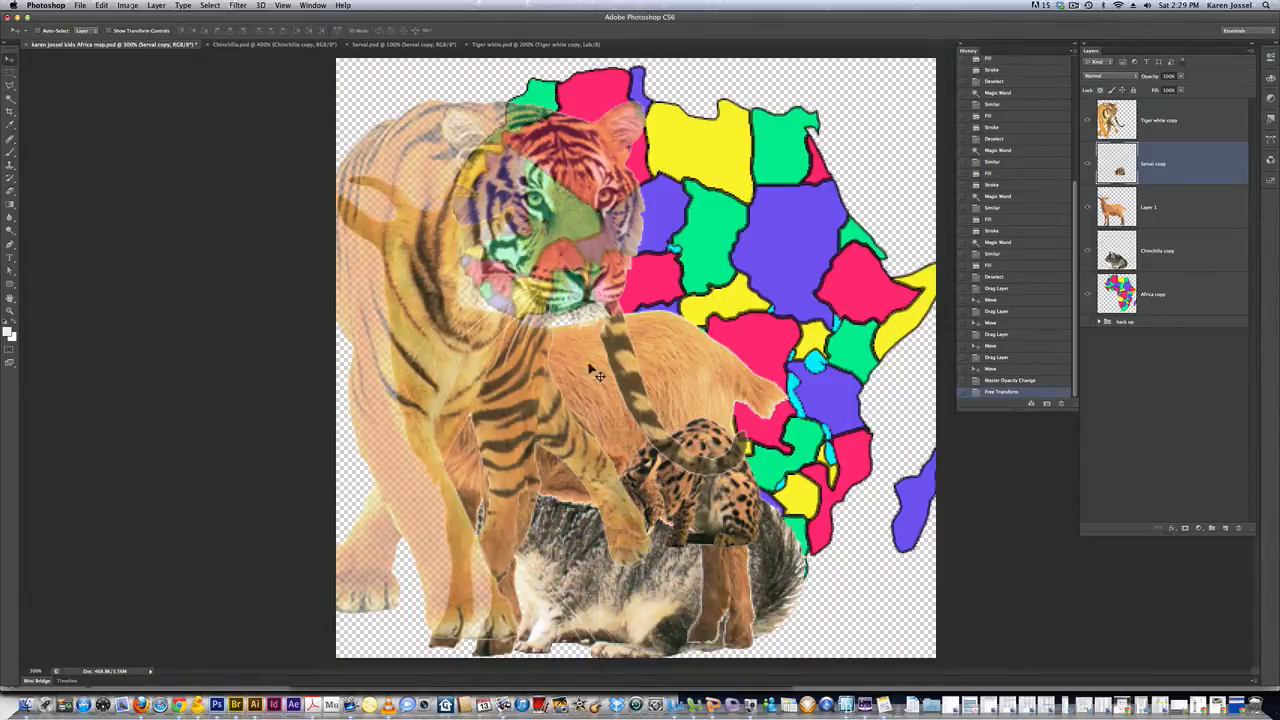
Step: Move the small serval into the lower-right corner of the canvas, below the southern tip of Africa
key(v)
drag(705, 505, 837, 609)
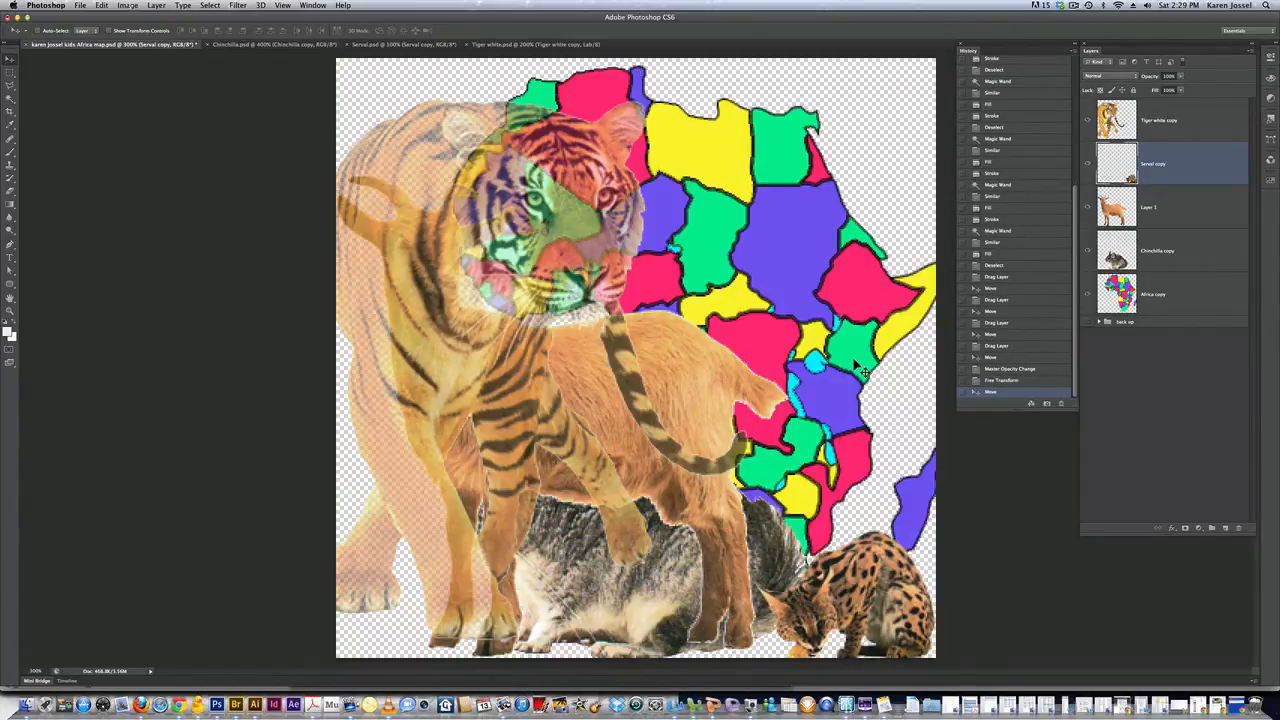
Step: Scale the goat on Layer 1 down proportionally to about 19% and stand it on the chinchilla's back
key(super)
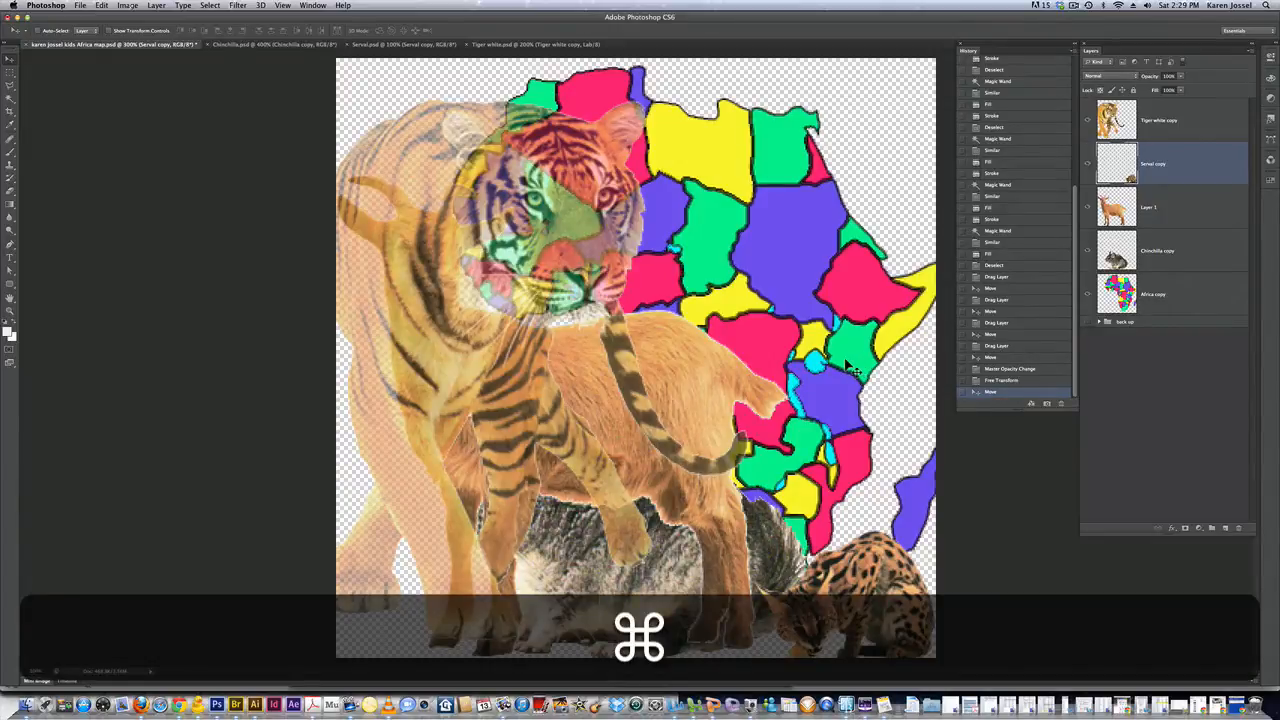
super+click(652, 370)
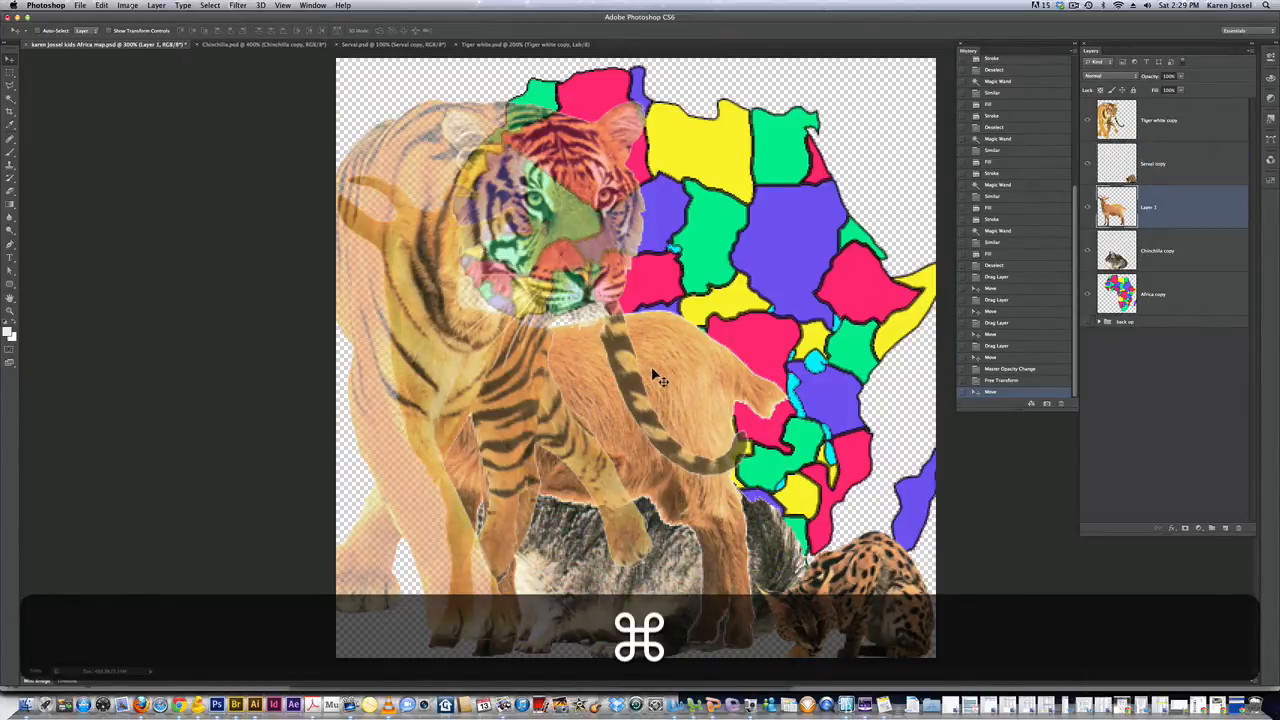
key(super+t)
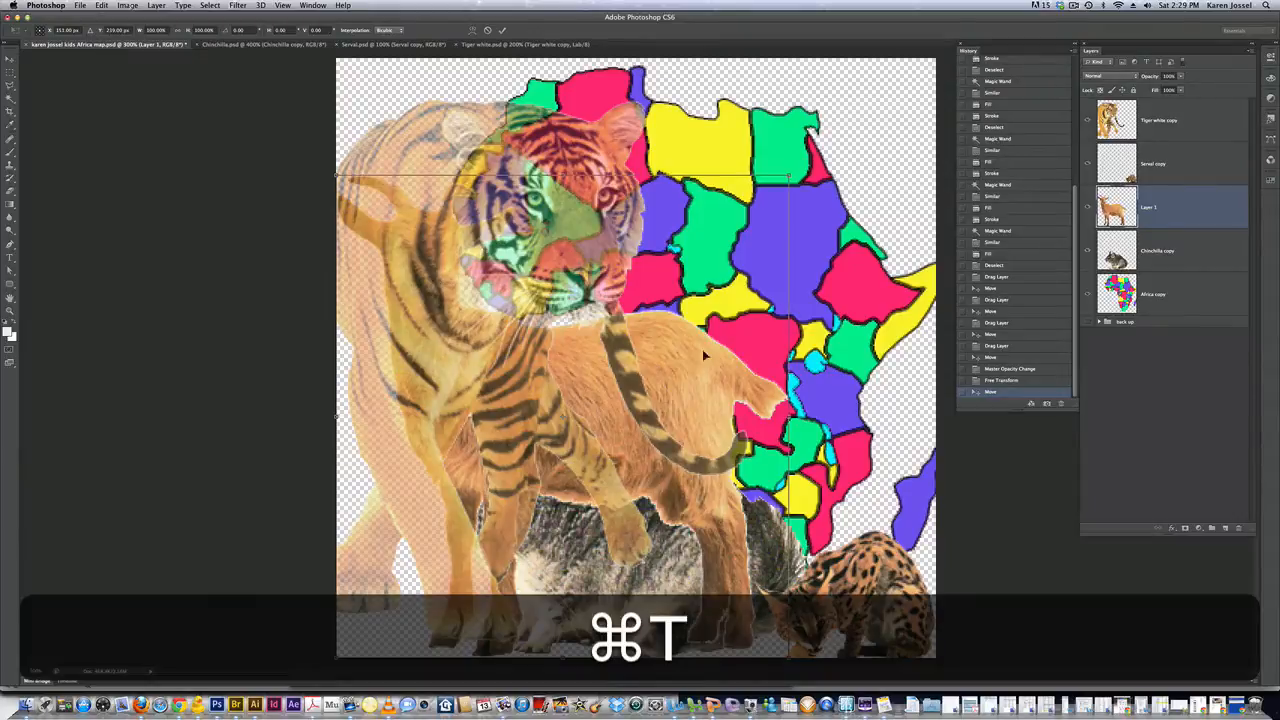
drag(790, 176, 645, 403)
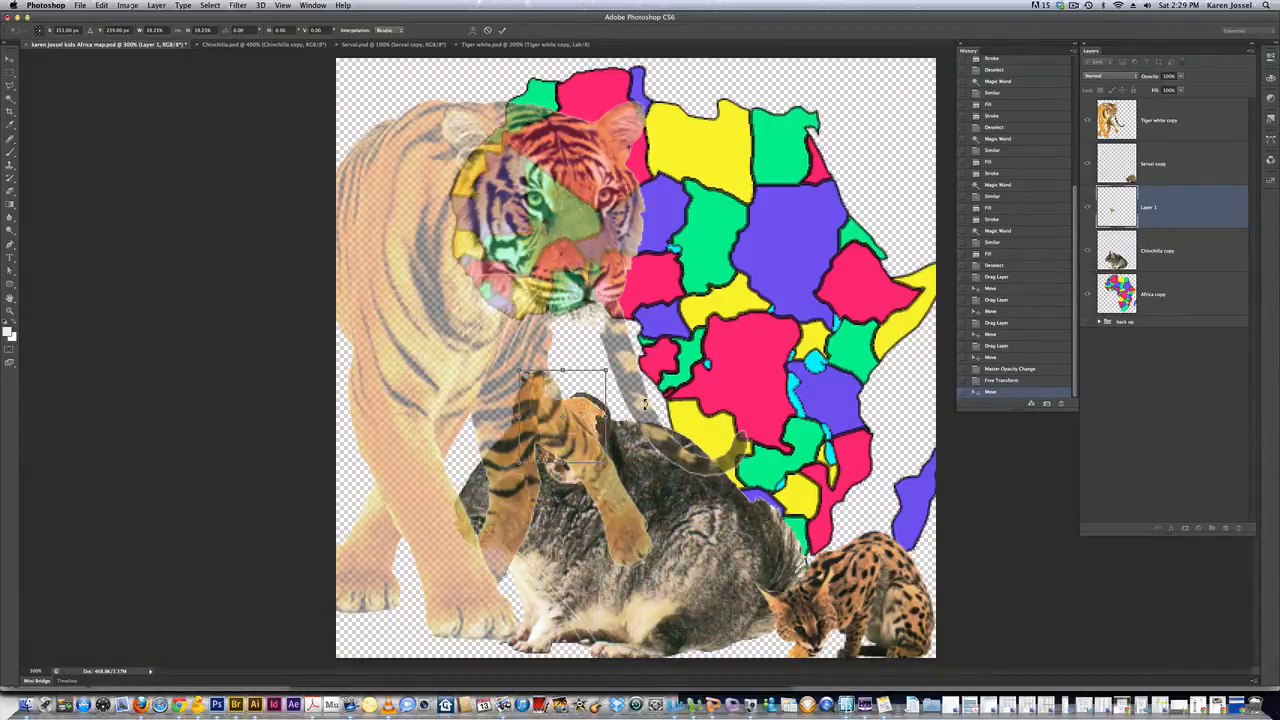
key(Return)
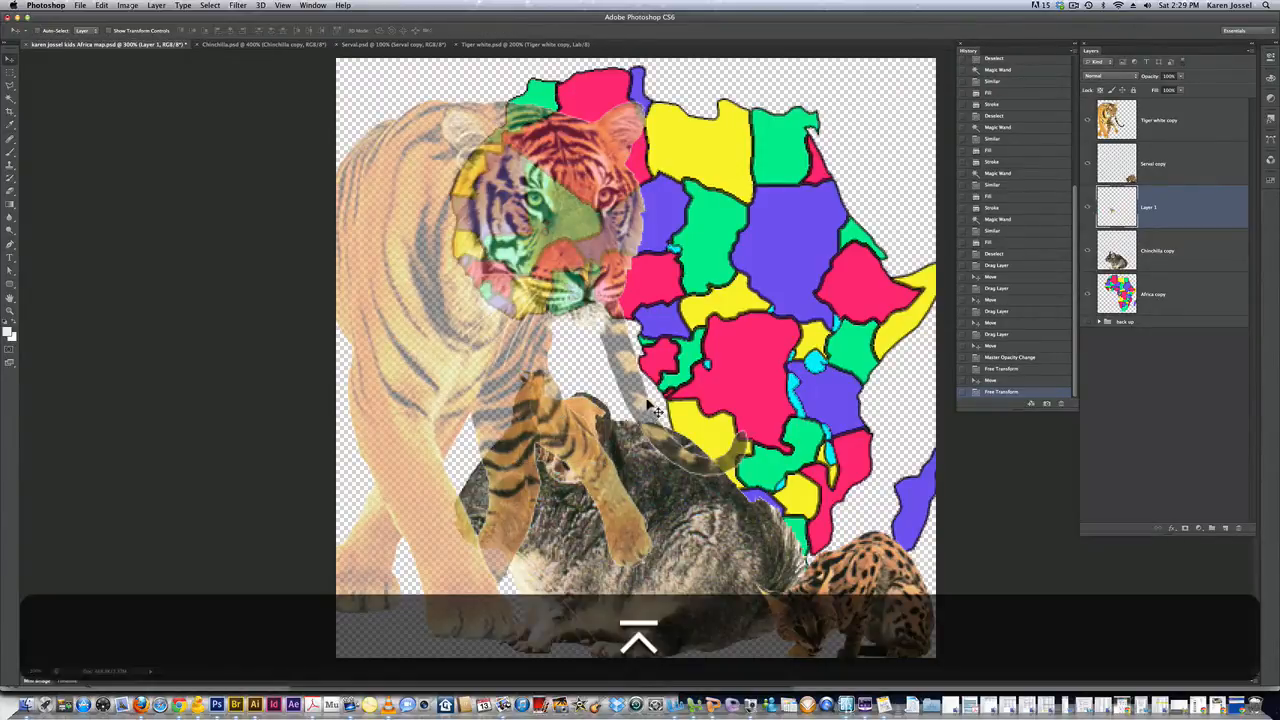
drag(585, 412, 656, 371)
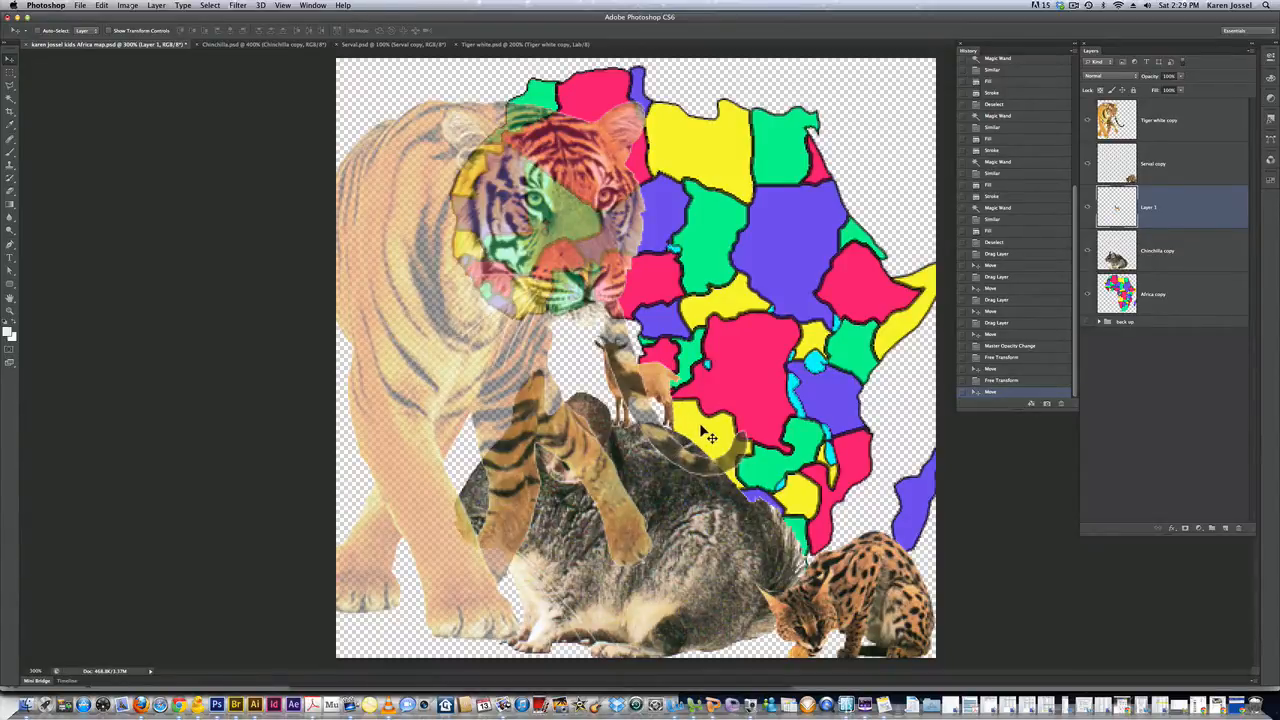
Step: Rotate the goat about 8° clockwise to follow the slope of the chinchilla's back and apply the transform
key(super)
key(super+t)
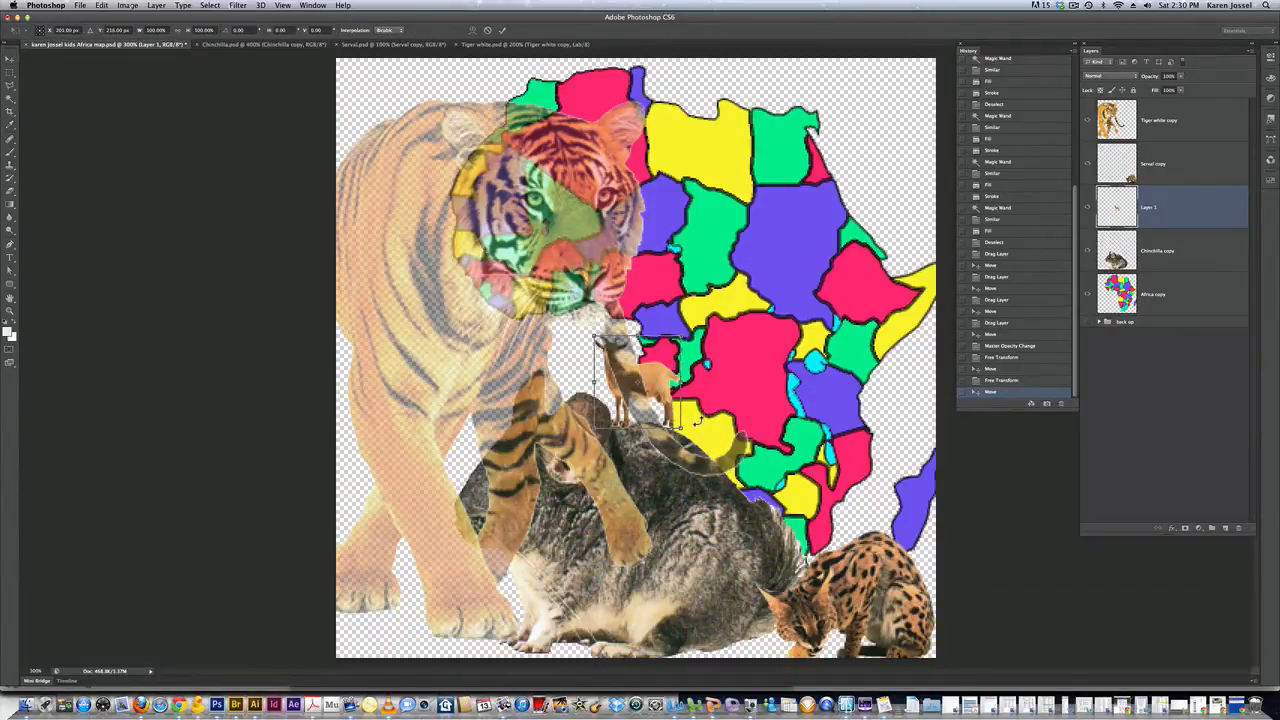
mouse_move(696, 421)
mouse_down()
mouse_move(650, 418)
mouse_move(702, 431)
mouse_up()
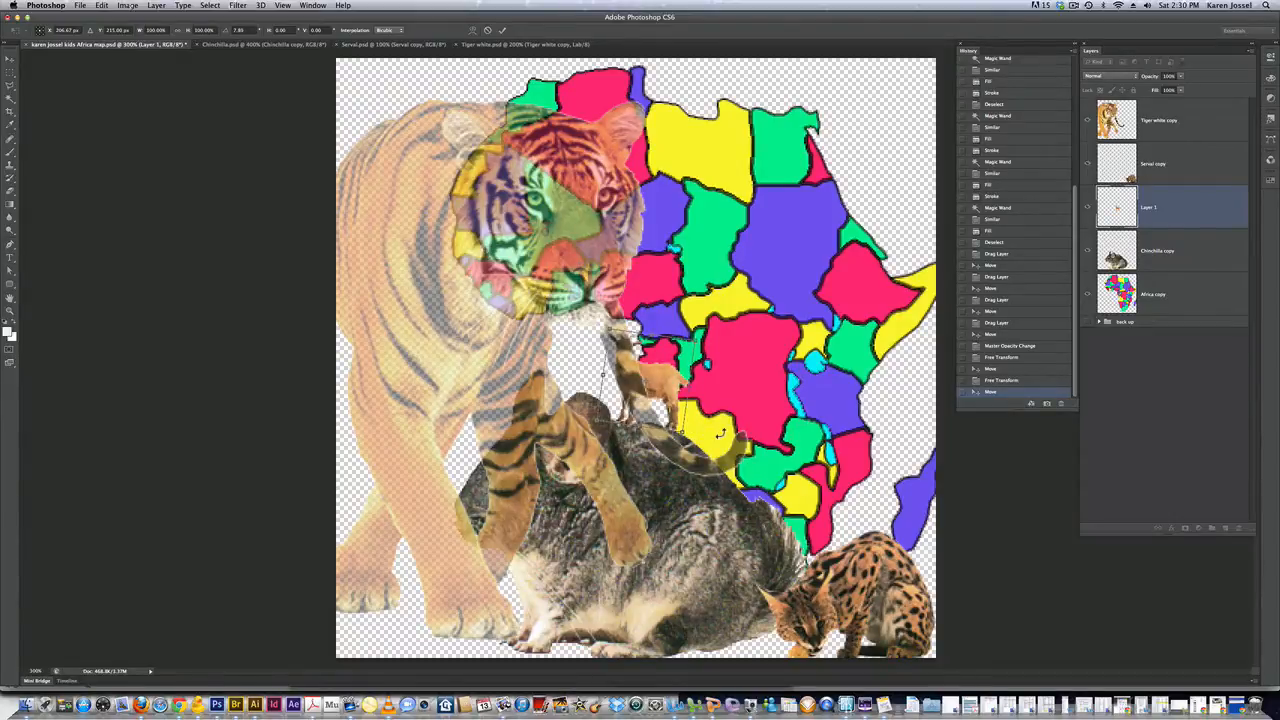
key(Return)
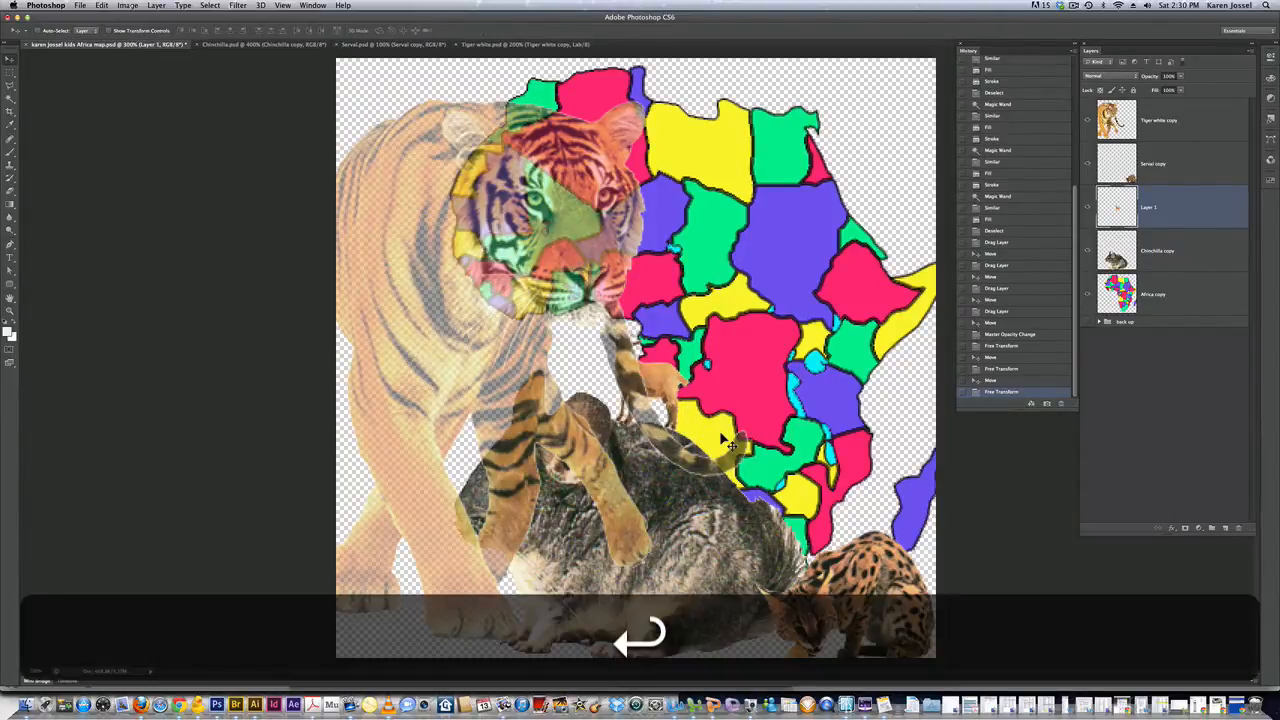
Step: Select the tiger layer and move the tiger left and slightly down, partly off the canvas
click(1190, 120)
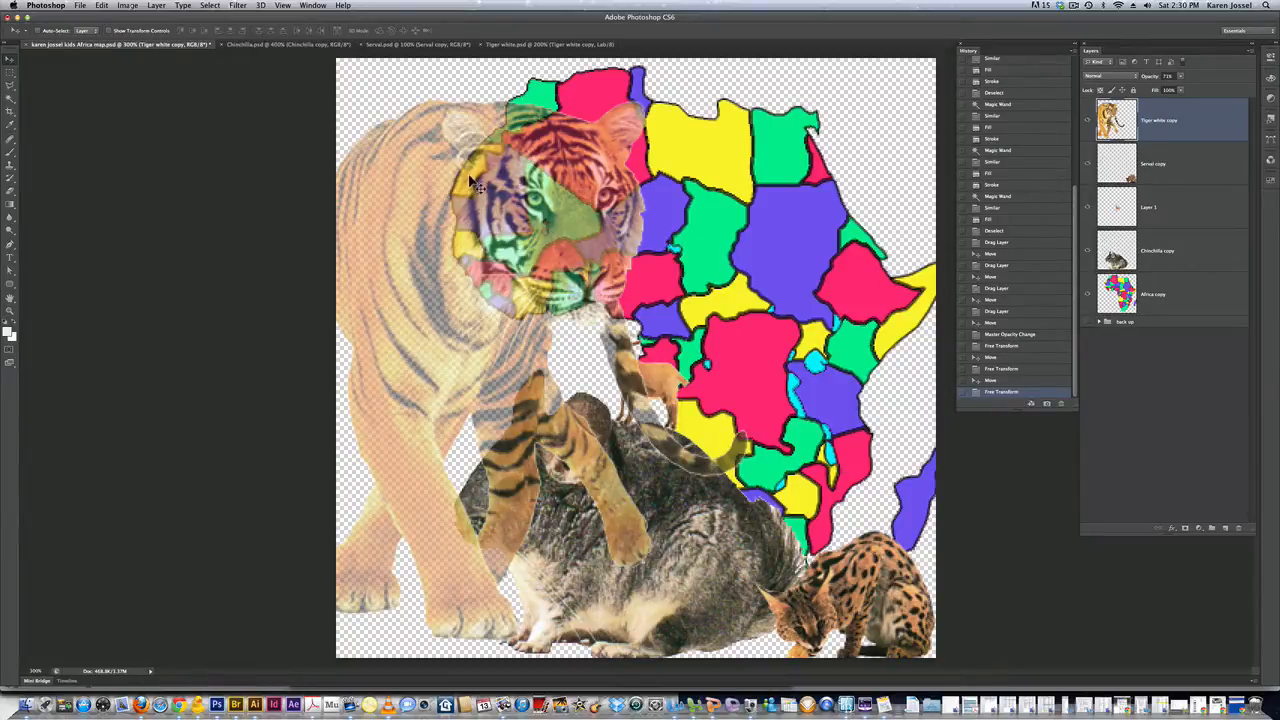
drag(478, 195, 370, 230)
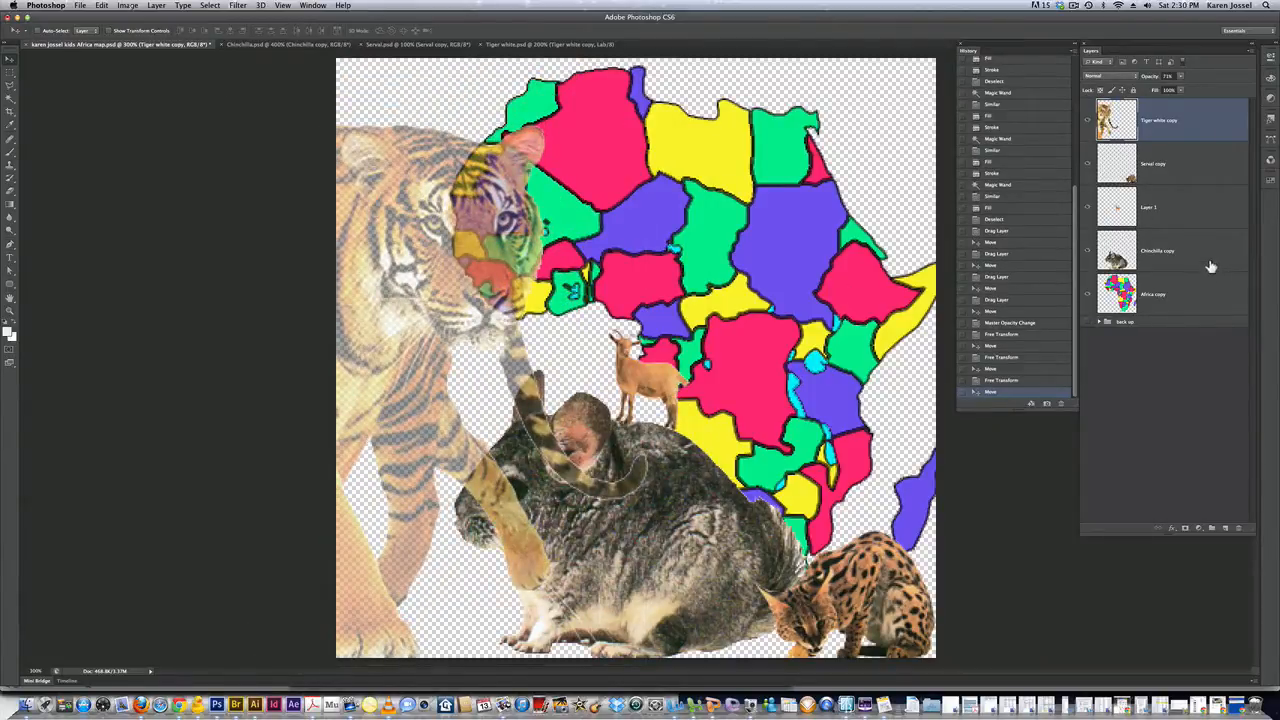
Step: Move the chinchilla layer to the top of the layer stack and place the serval layer above it
drag(1211, 267, 1206, 112)
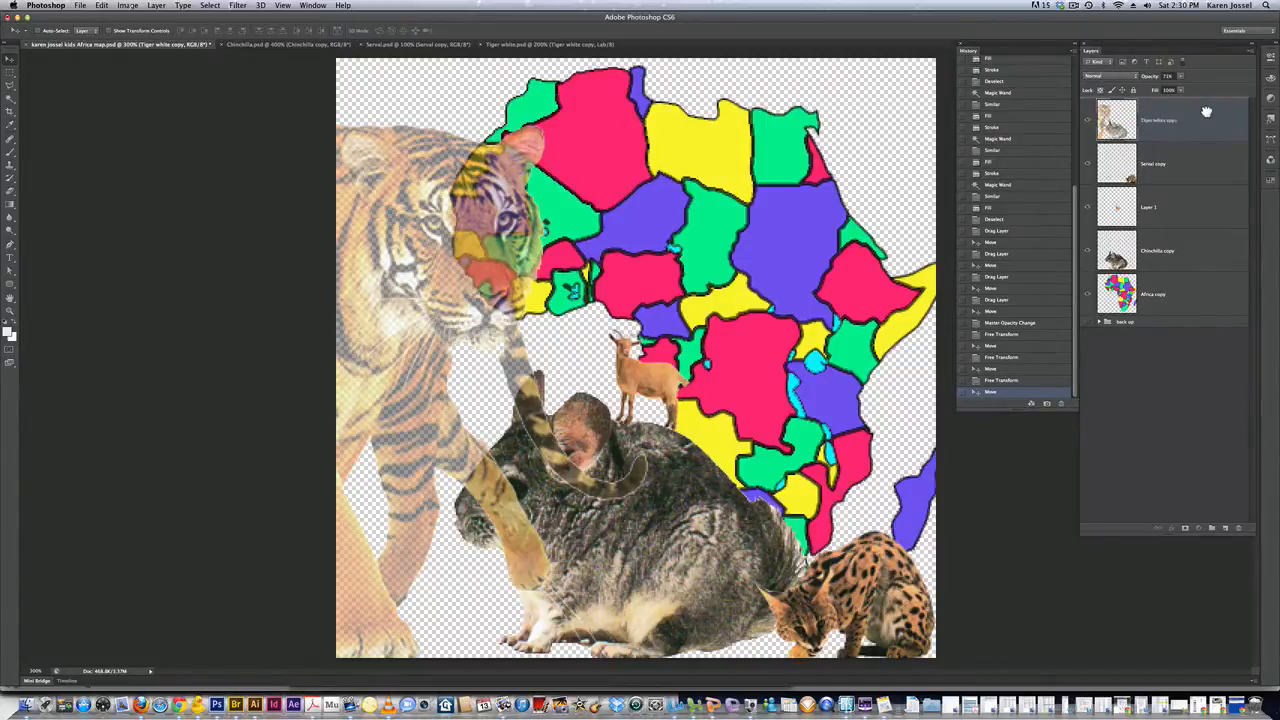
drag(1206, 112, 1206, 112)
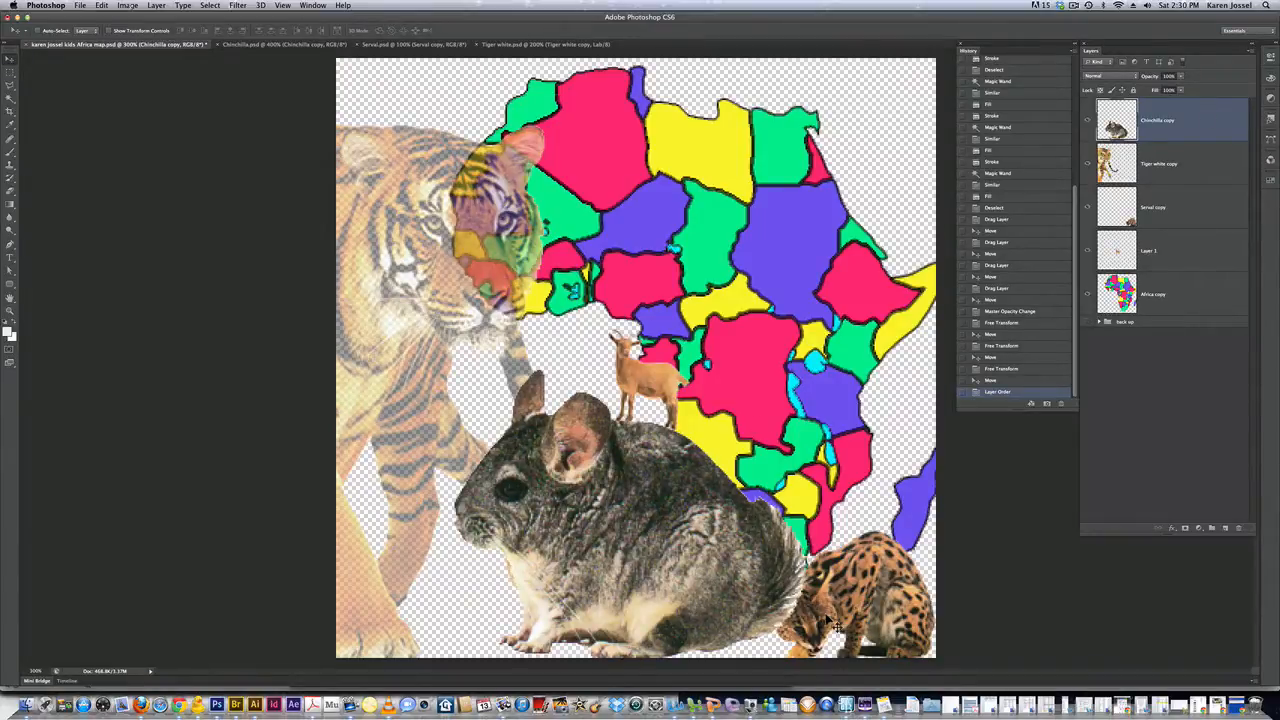
click(1192, 210)
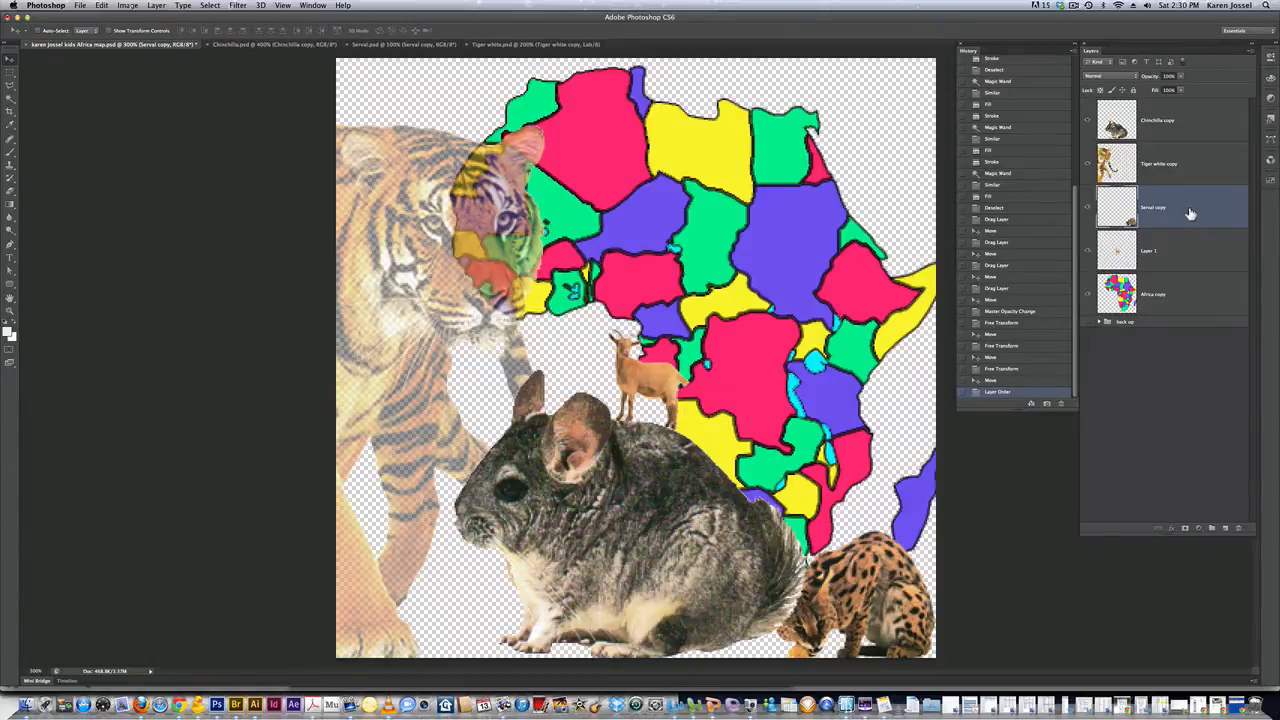
drag(1190, 213, 1184, 116)
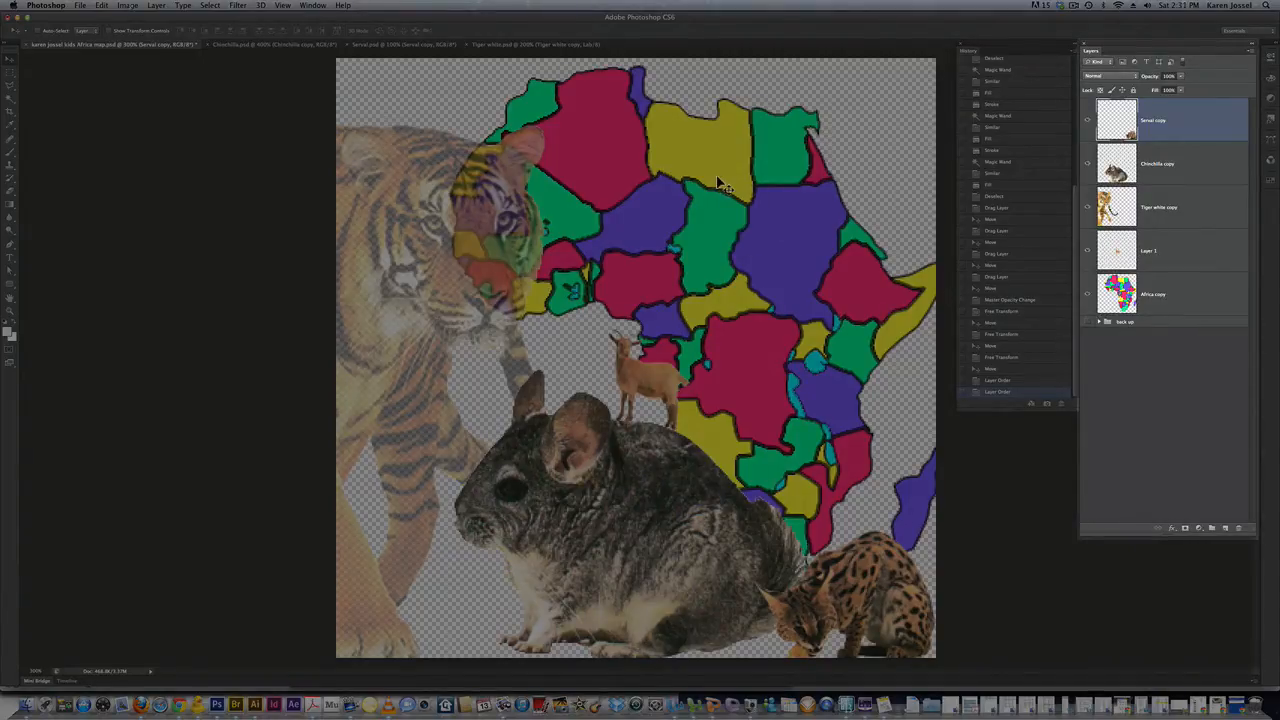
Step: Scale the Africa map down proportionally and position it in the upper-right area of the canvas, beside the tiger
key(super)
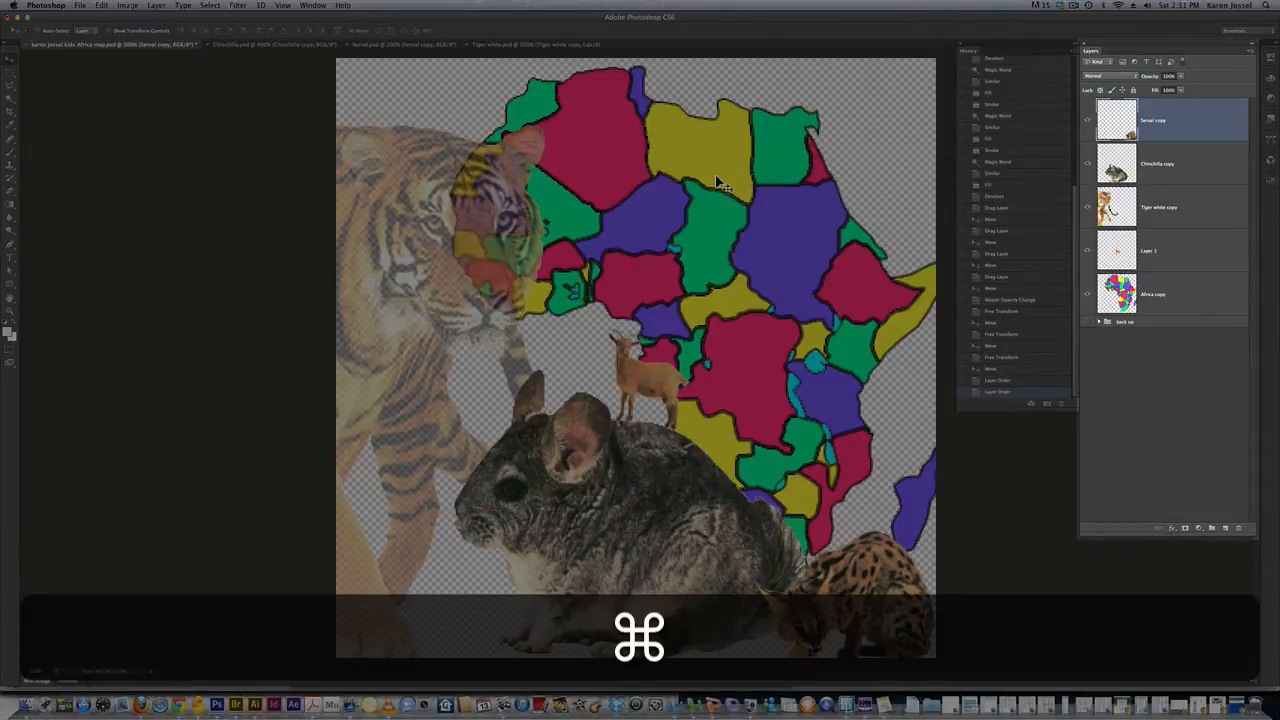
super+click(717, 182)
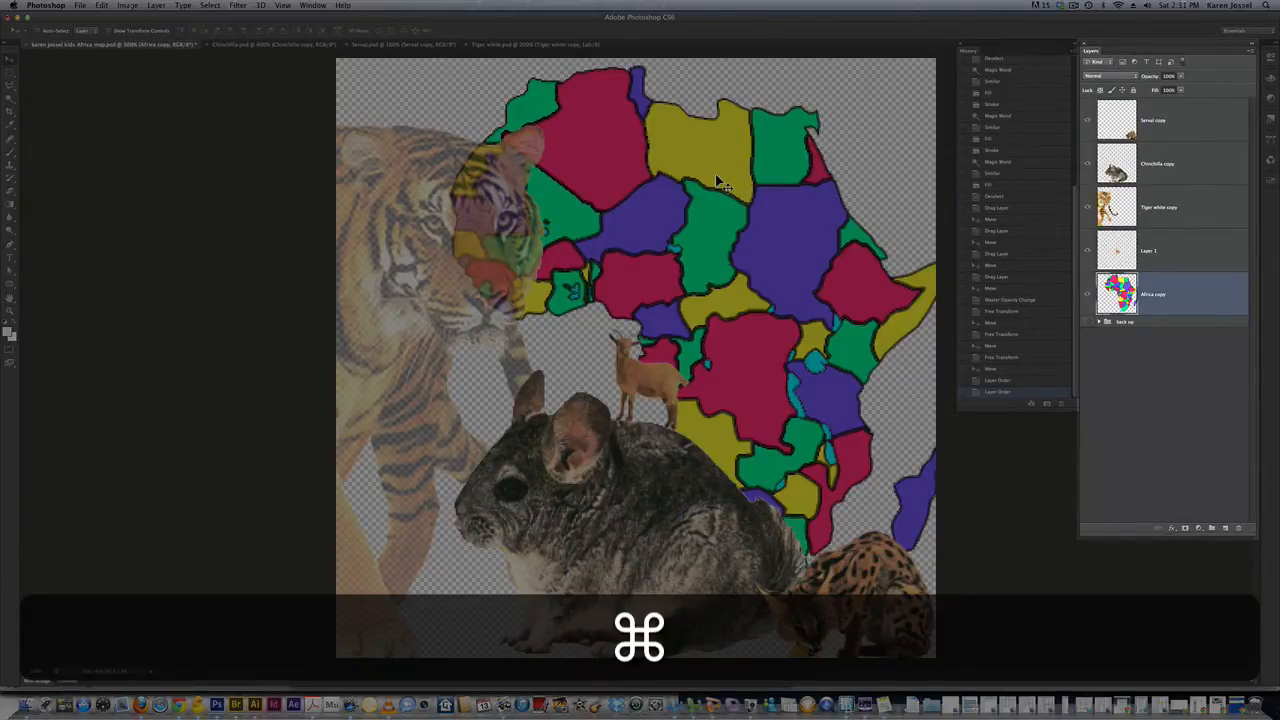
key(super+t)
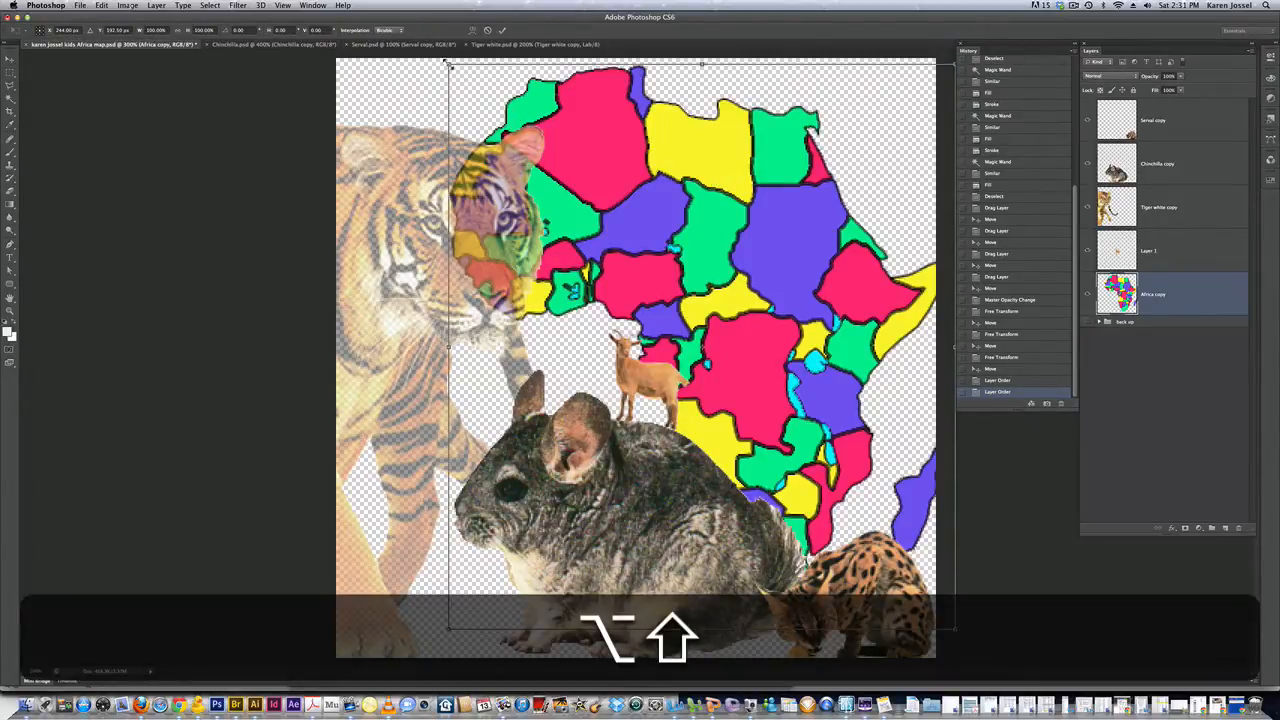
drag(450, 65, 521, 143)
drag(654, 244, 692, 184)
key(Return)
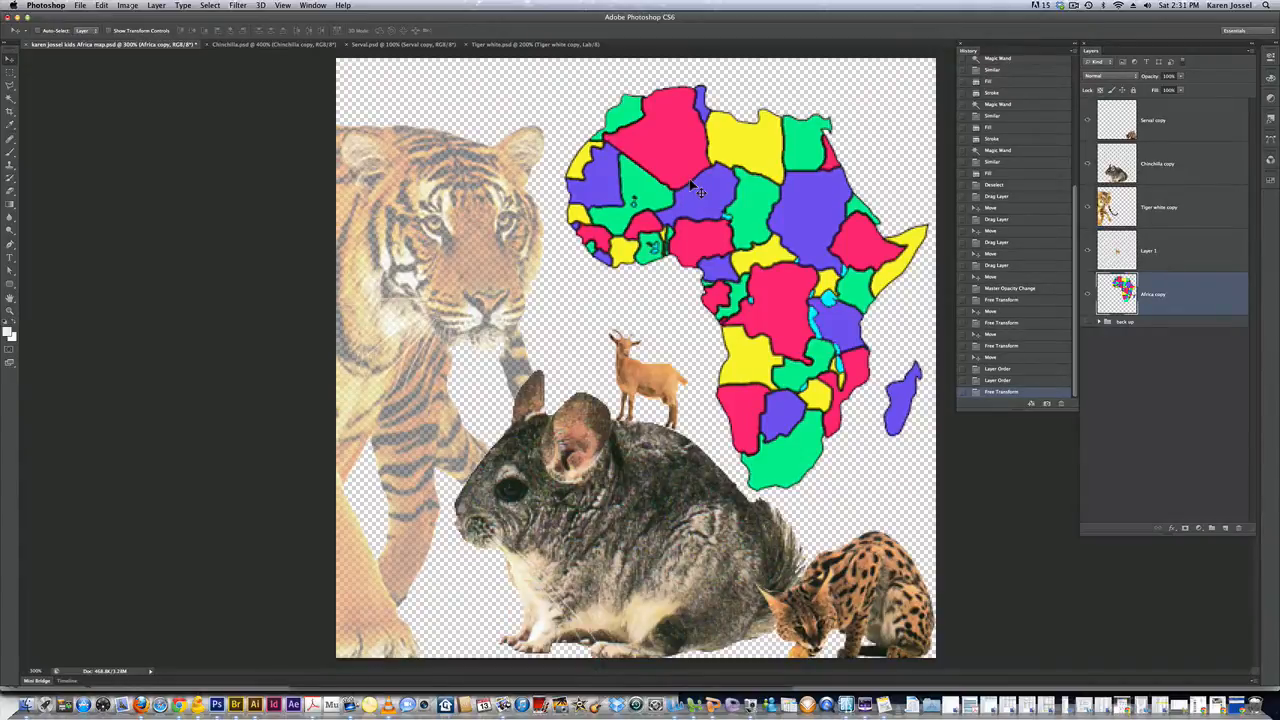
Step: Add a drop shadow with 17% spread and 18 px size to the Africa map layer
double_click(1204, 296)
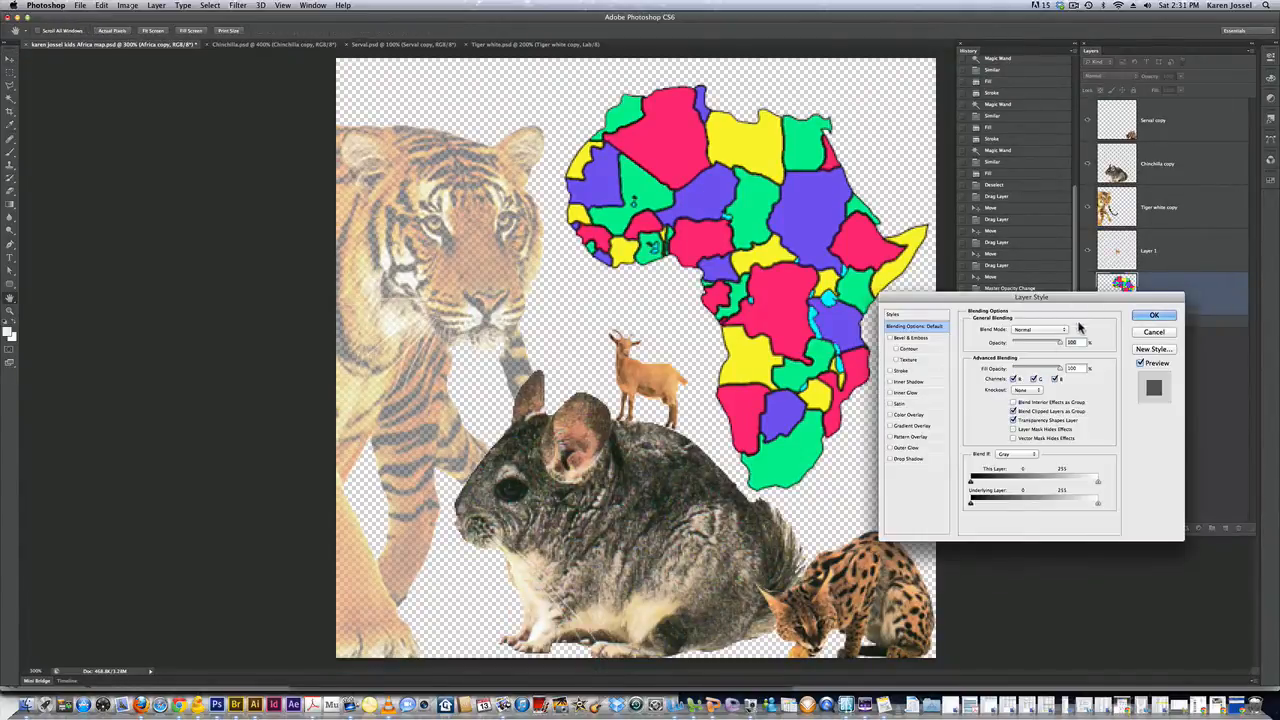
click(906, 458)
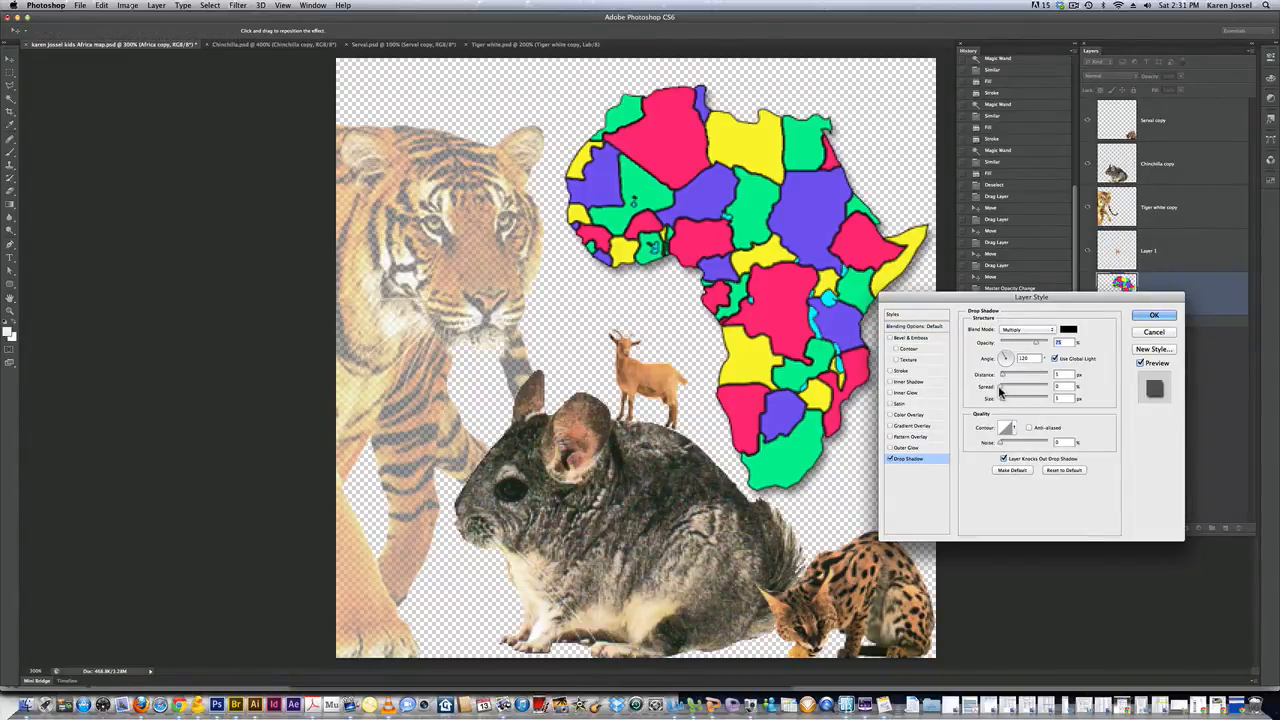
drag(1000, 393, 1007, 401)
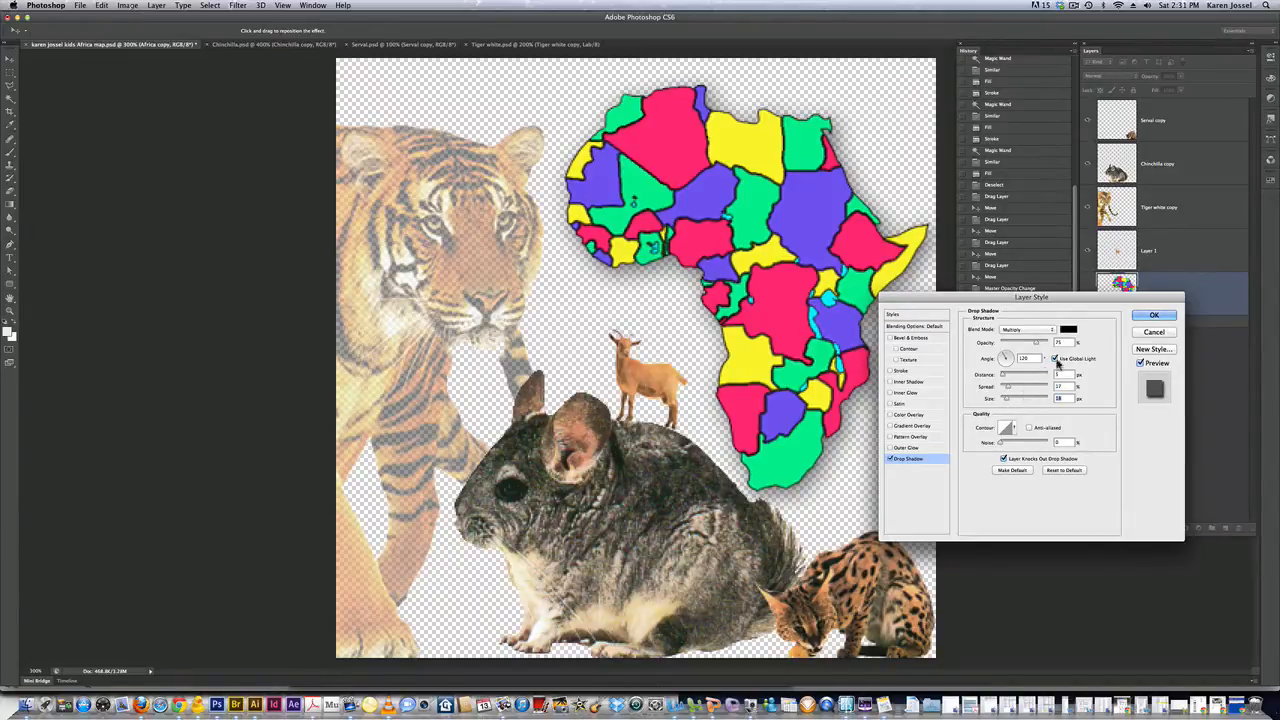
click(1153, 317)
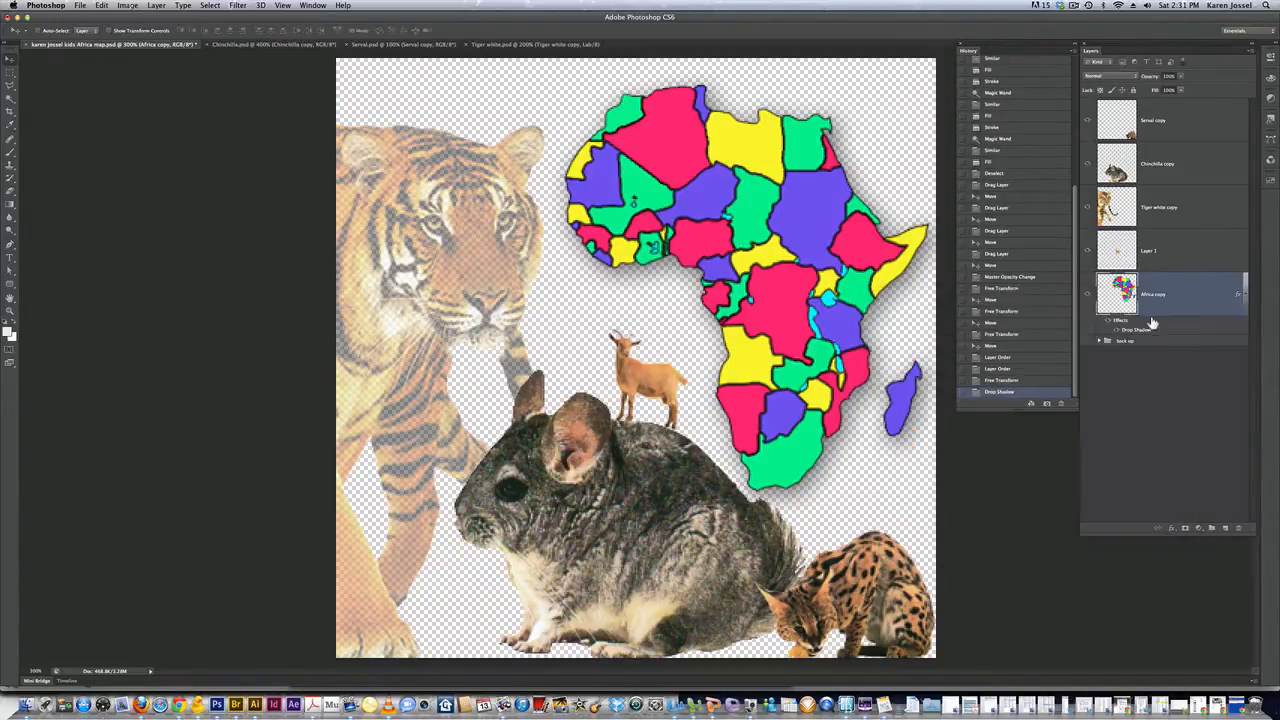
Step: Collapse and expand the Africa layer's effects list, and switch its drop shadow off and on again
click(1245, 296)
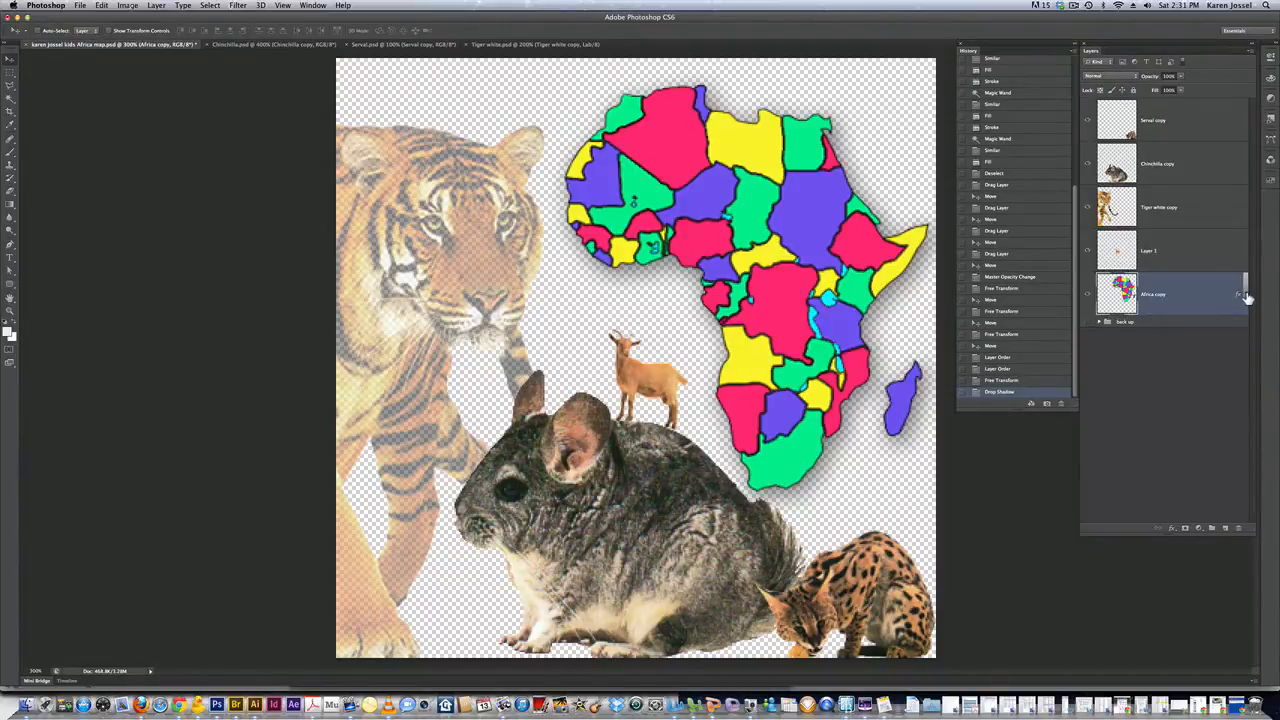
click(1245, 296)
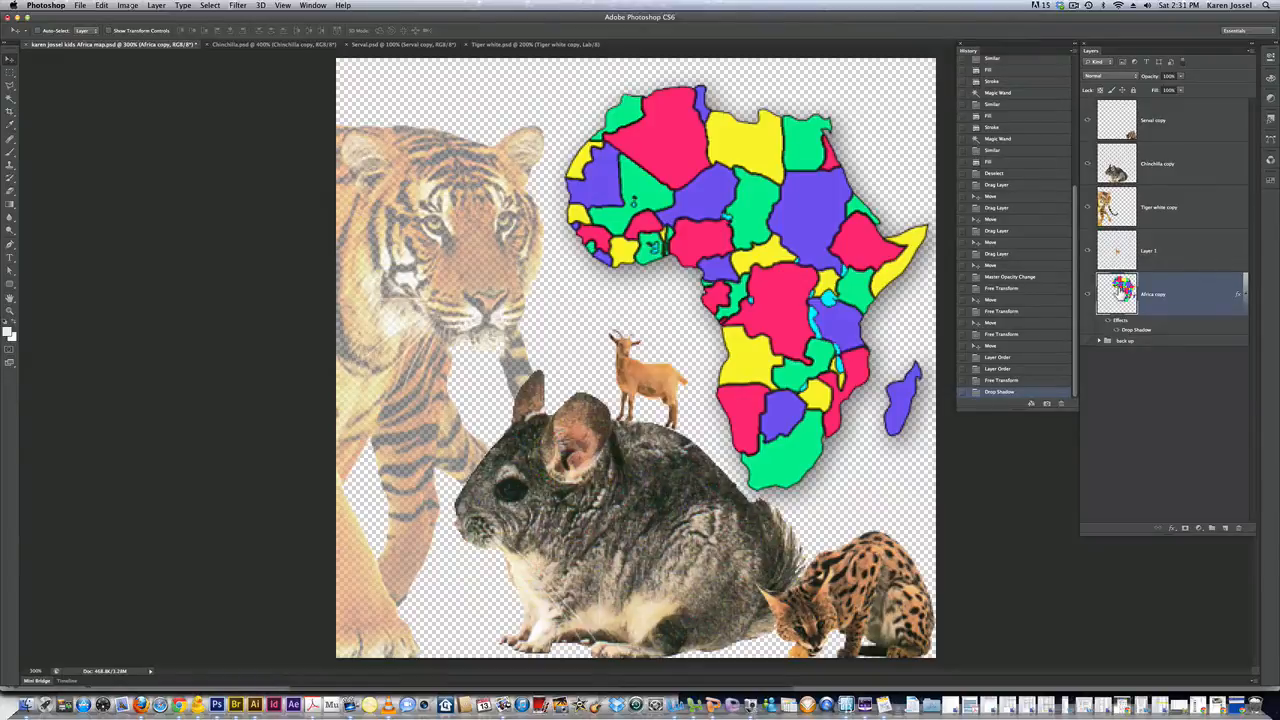
click(1244, 296)
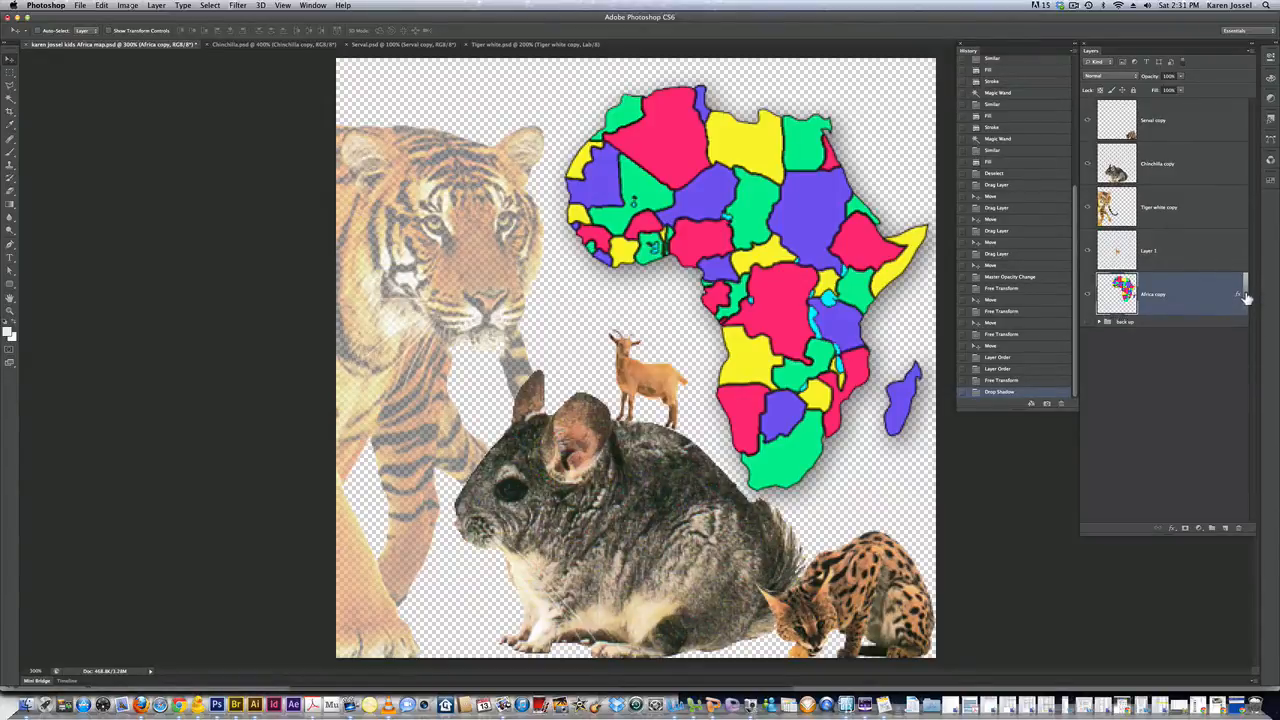
click(1245, 296)
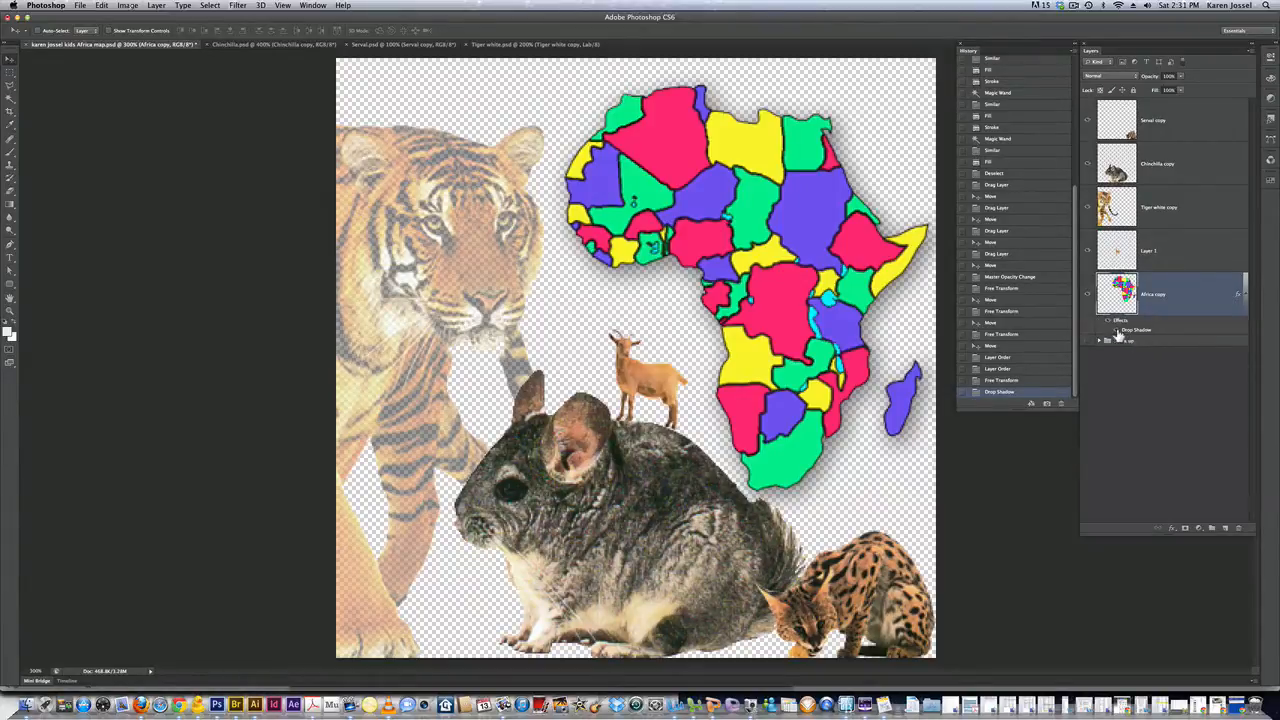
click(1118, 332)
click(1118, 332)
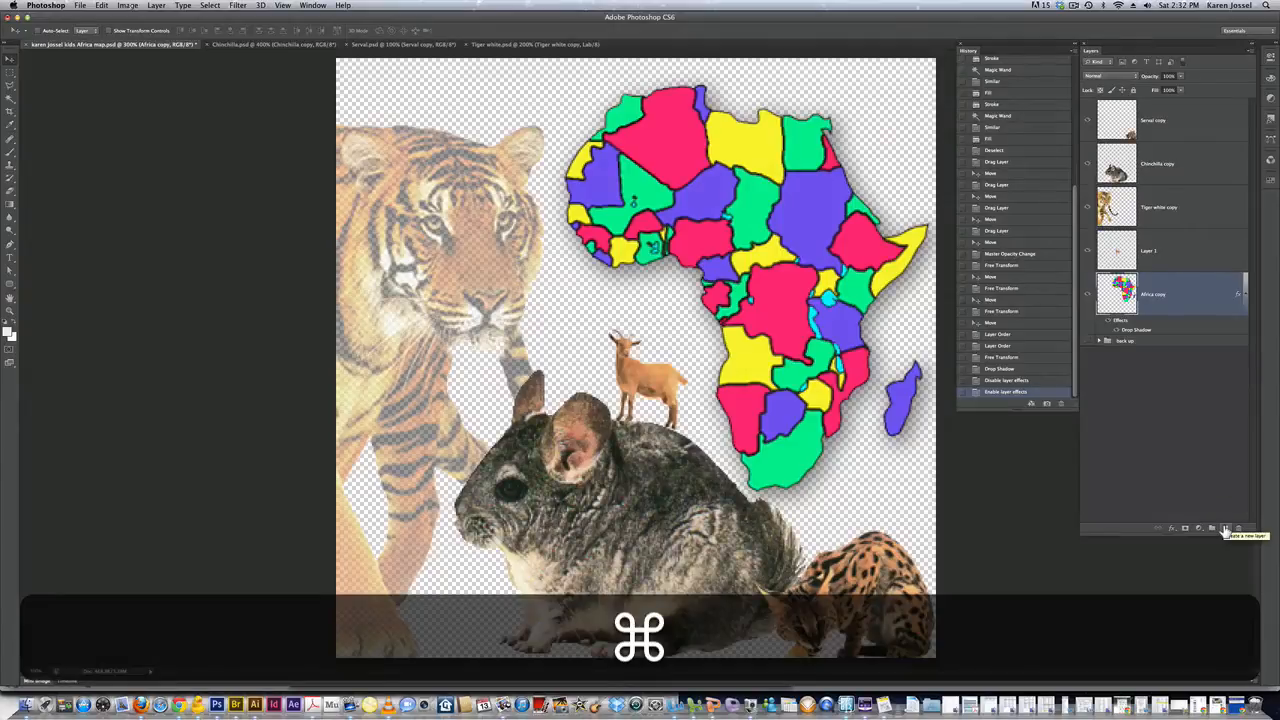
Step: Create a new layer below the Africa map, and activate the Gradient tool with the default black and white colours
click(1225, 528)
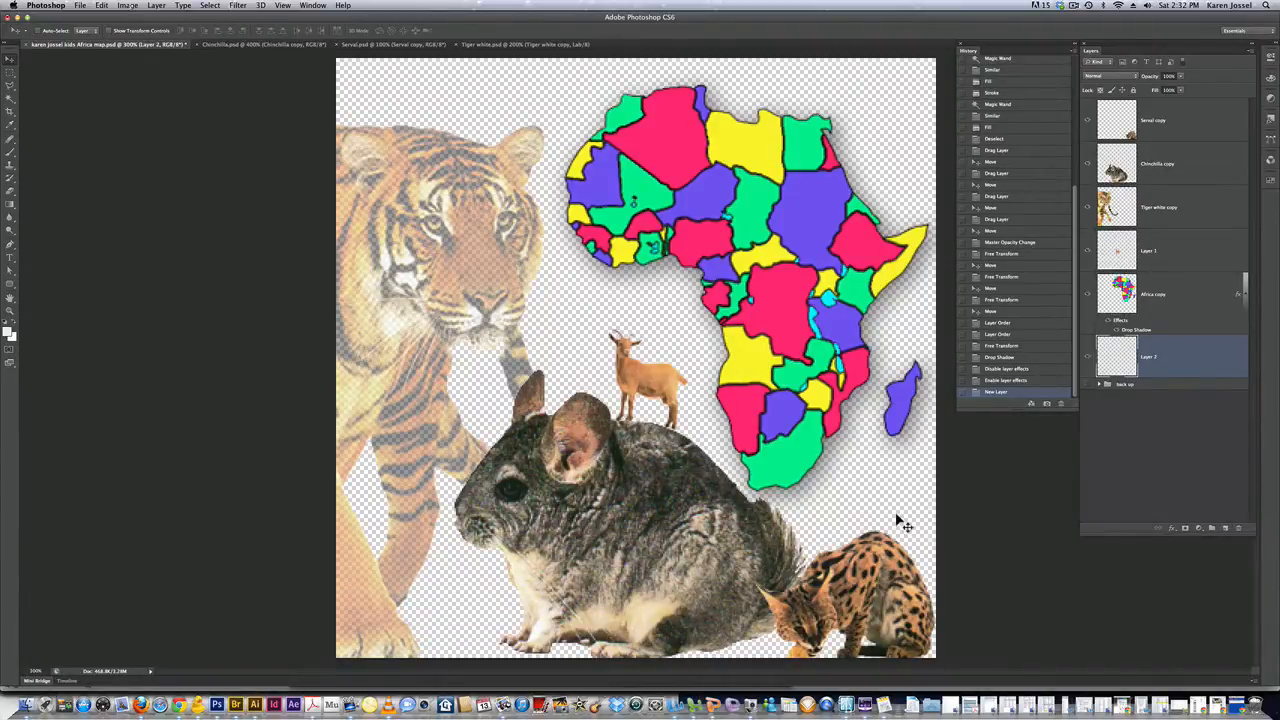
click(9, 204)
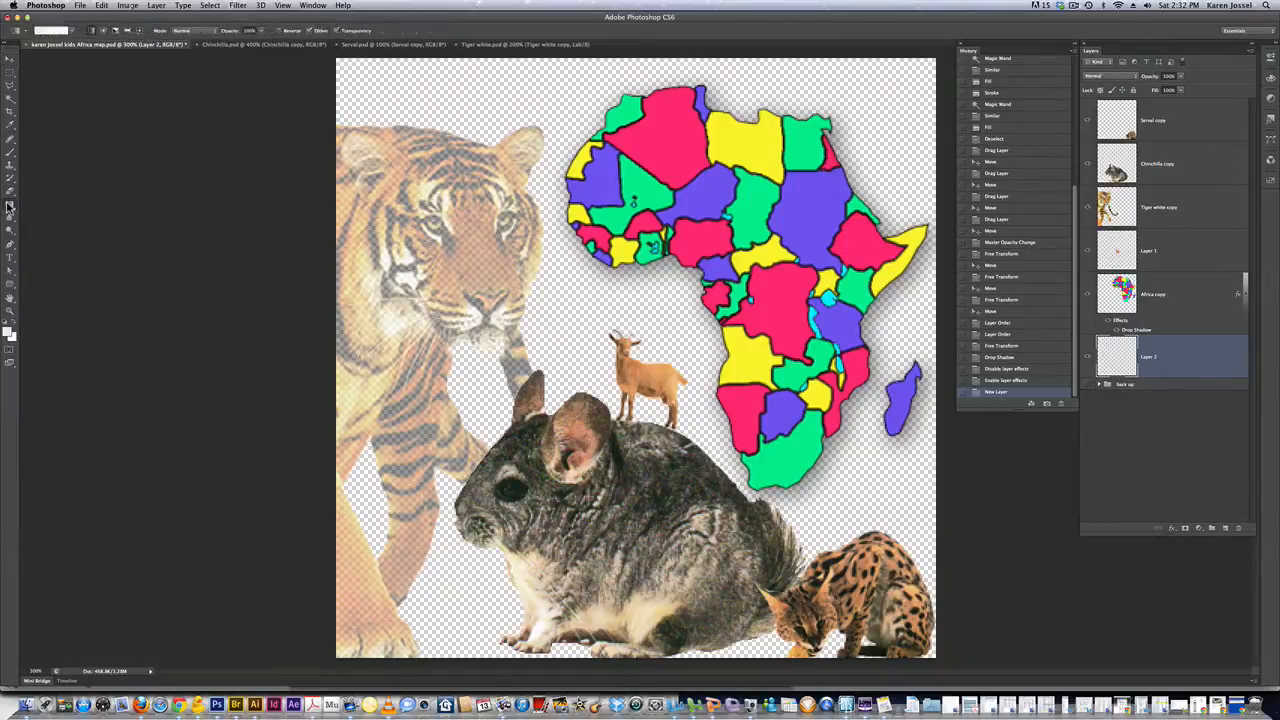
click(68, 34)
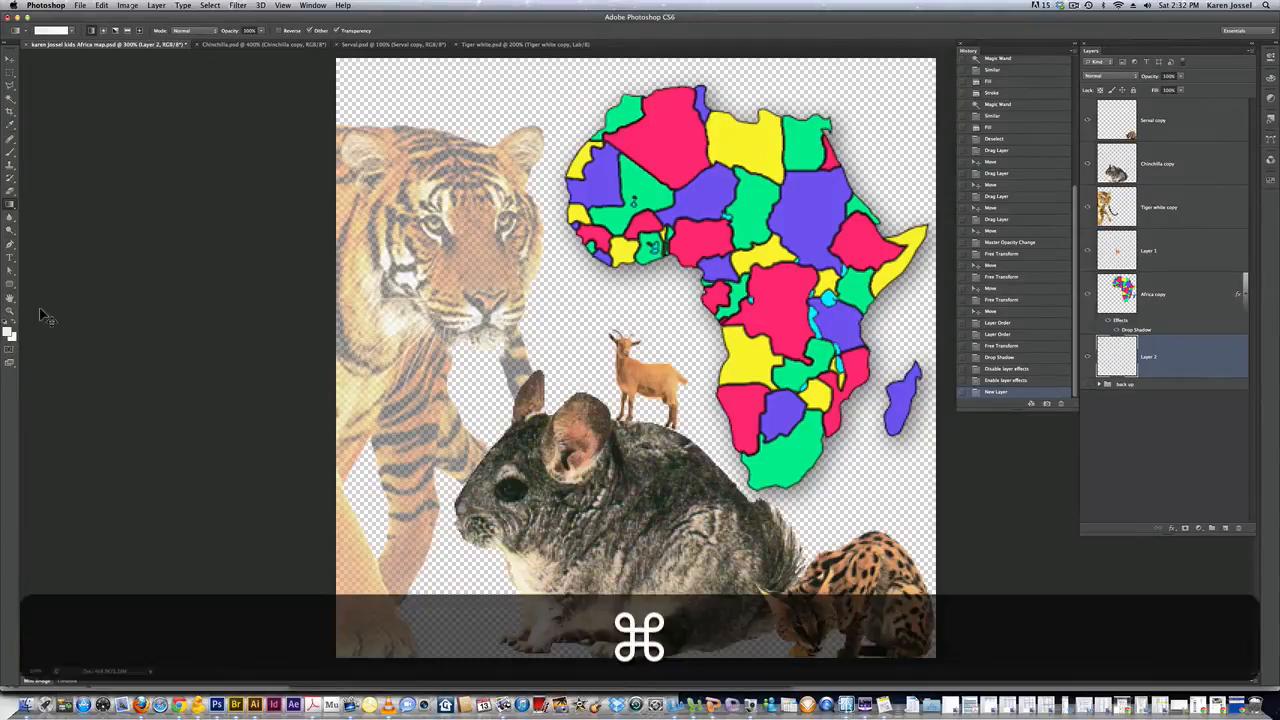
key(super+d)
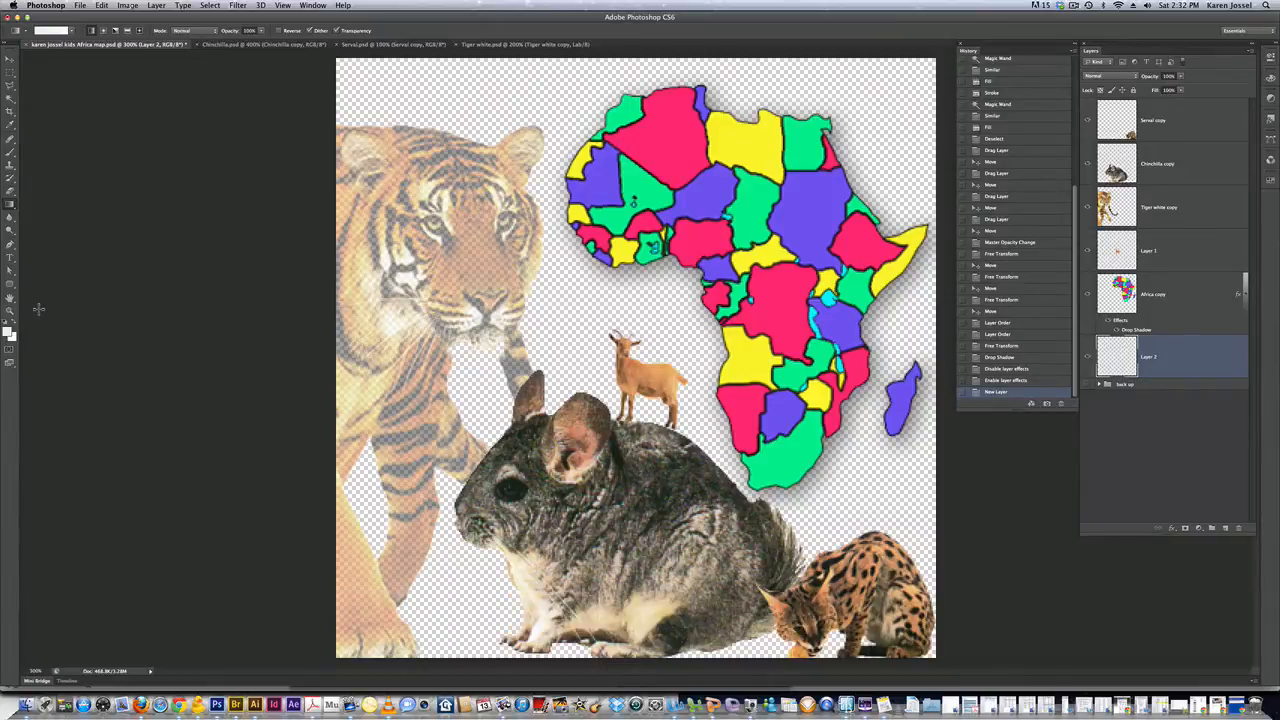
key(d)
Step: Append the Simple gradient set to the gradient presets and choose its white-to-green gradient
click(73, 33)
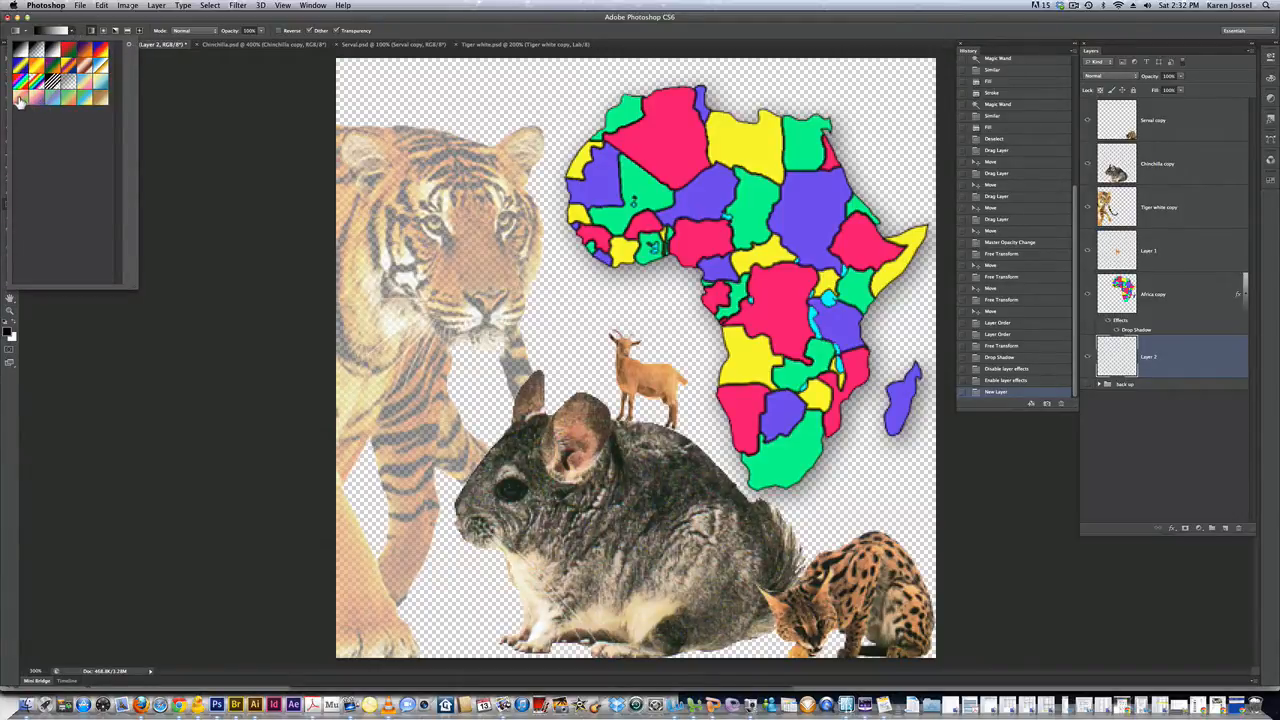
click(128, 47)
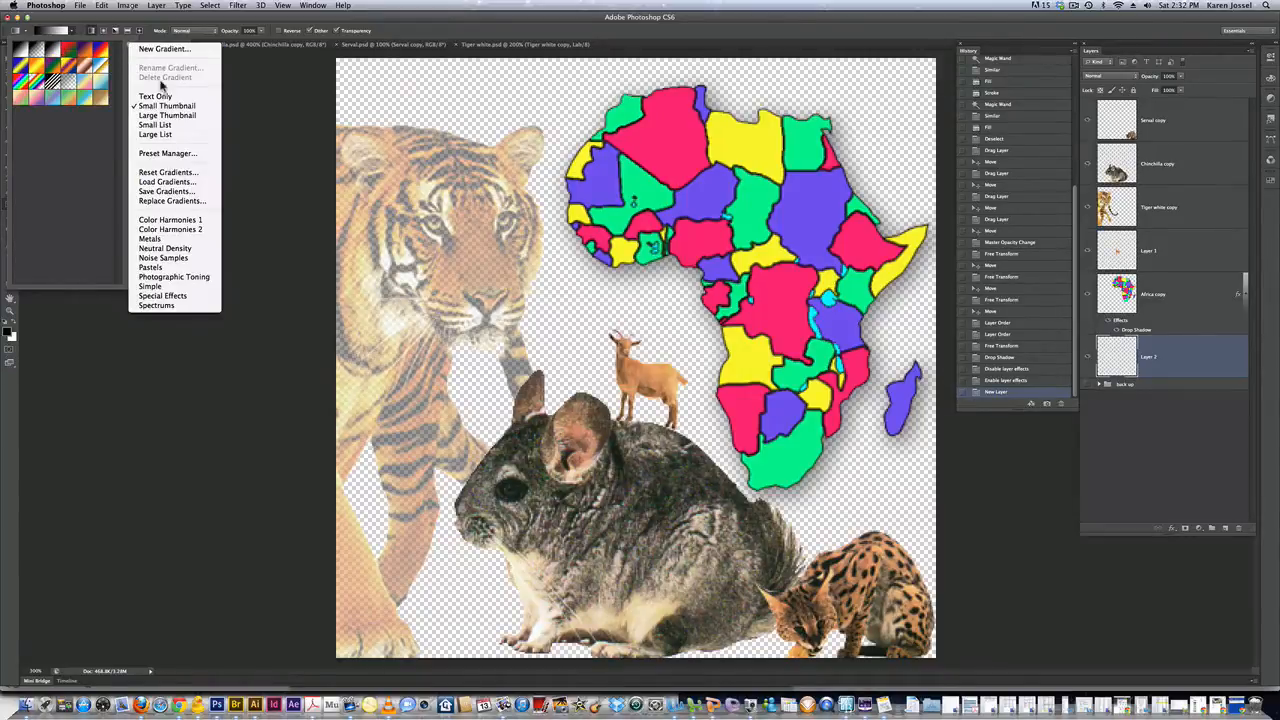
click(180, 287)
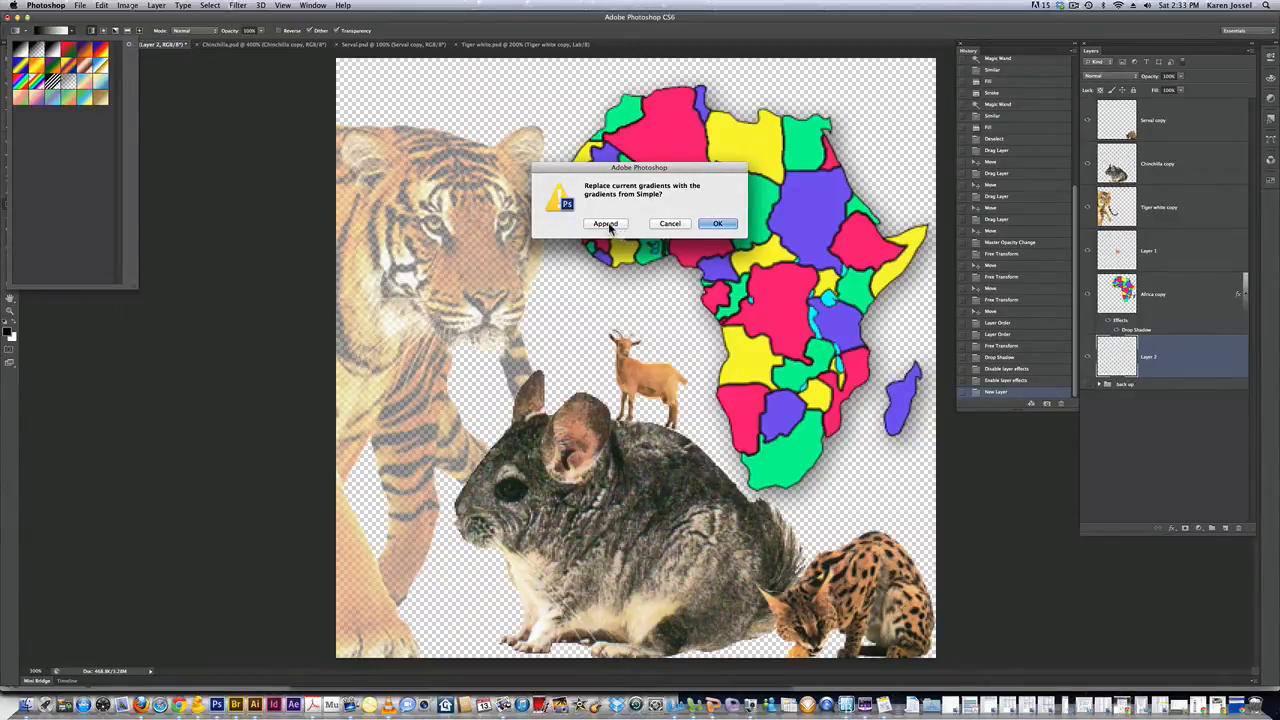
click(606, 223)
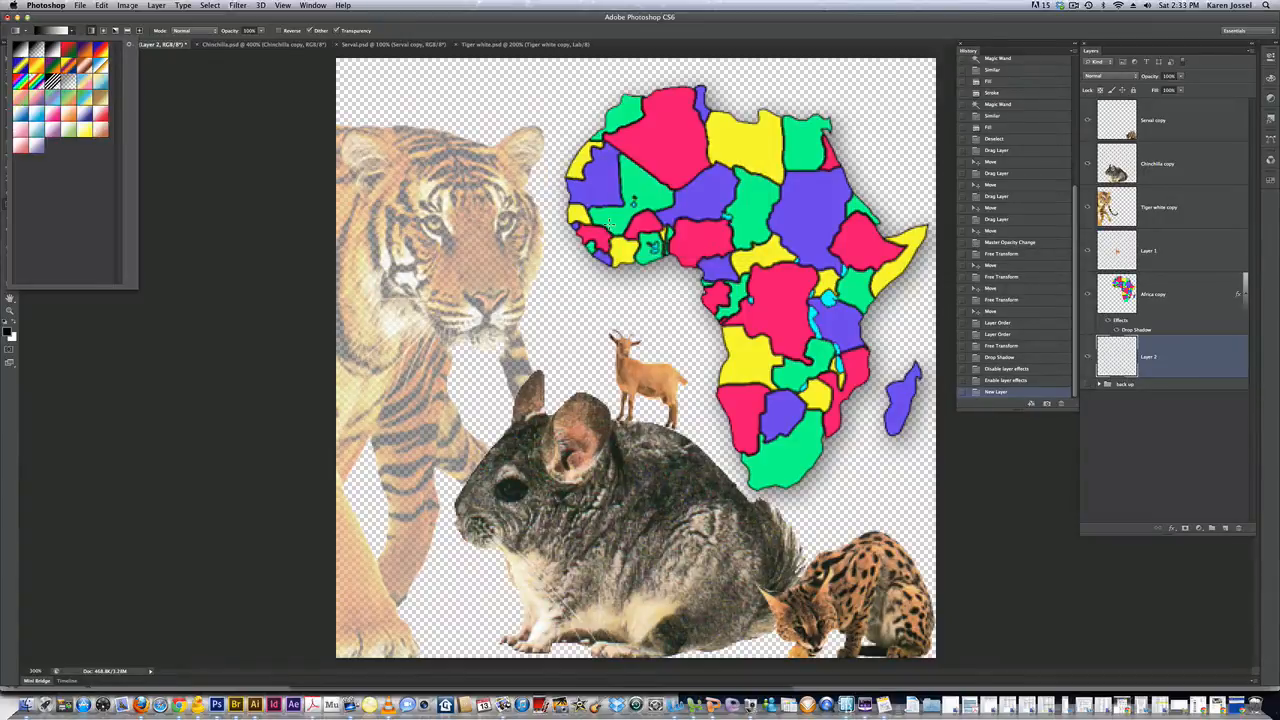
click(72, 134)
click(93, 31)
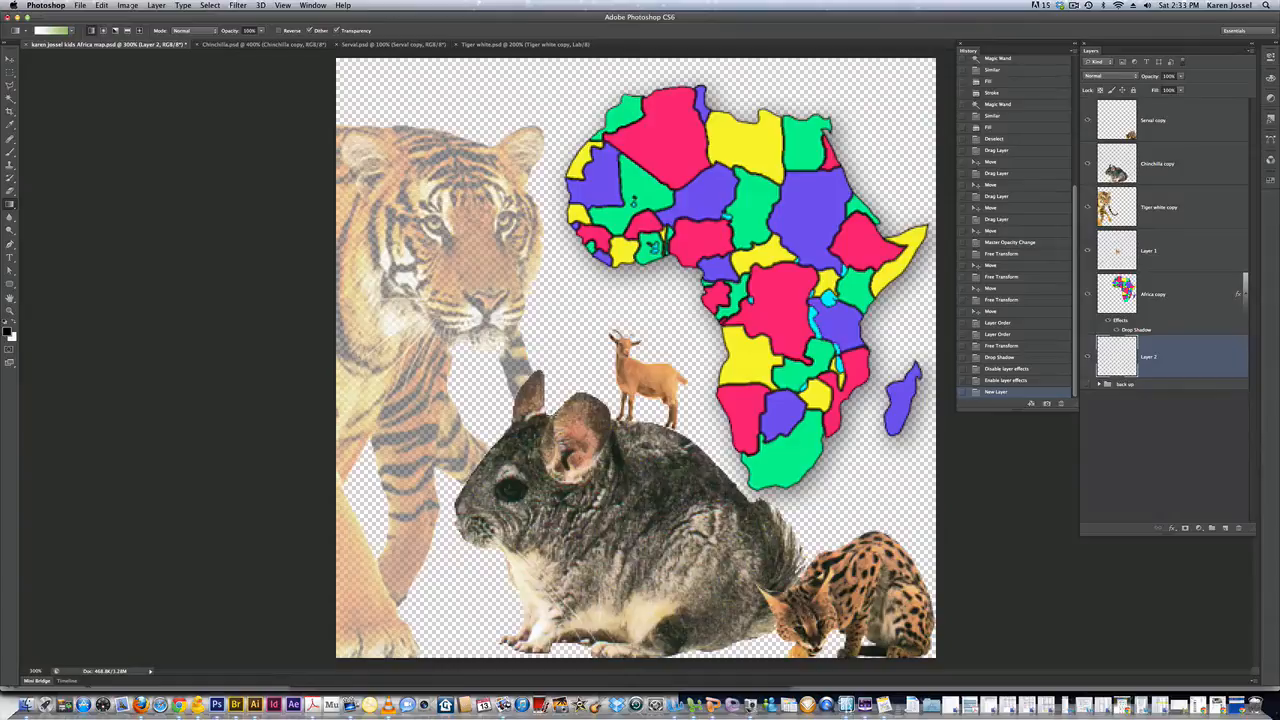
Step: Fill the new background layer with the white-to-green gradient, redrawing it until a short horizontal transition runs behind the tiger's head
drag(551, 416, 1223, 149)
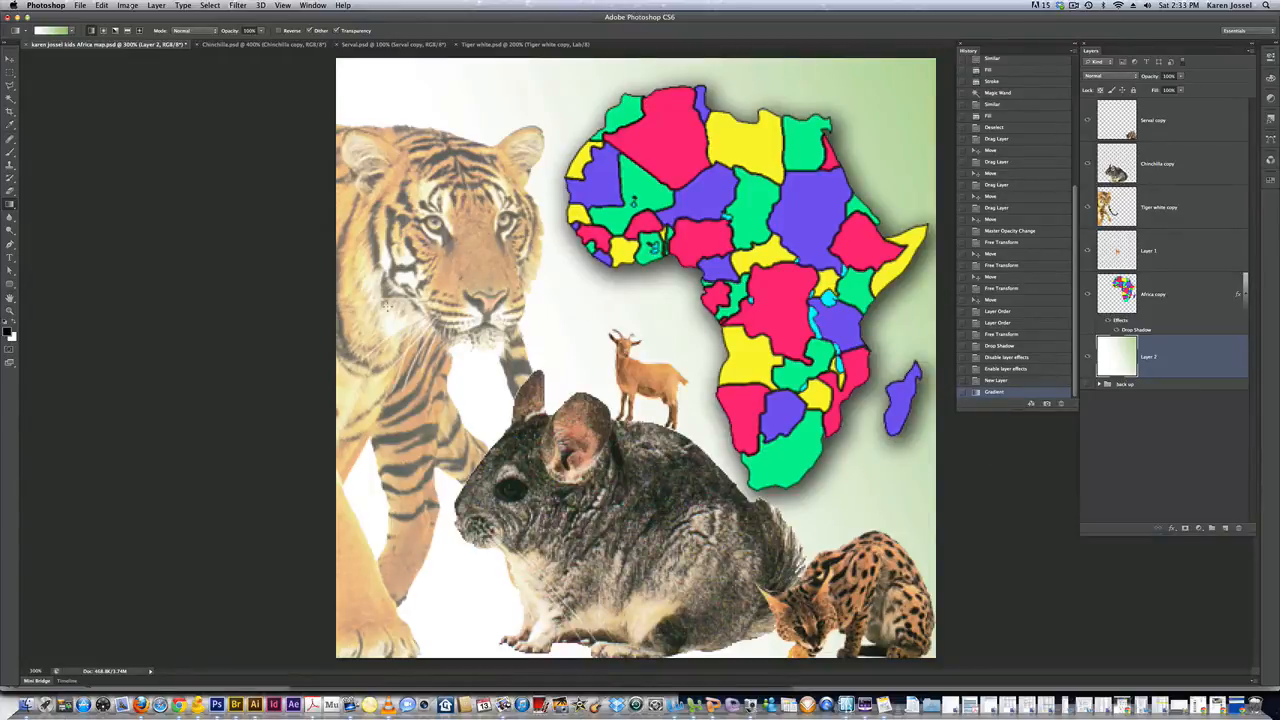
drag(390, 308, 700, 306)
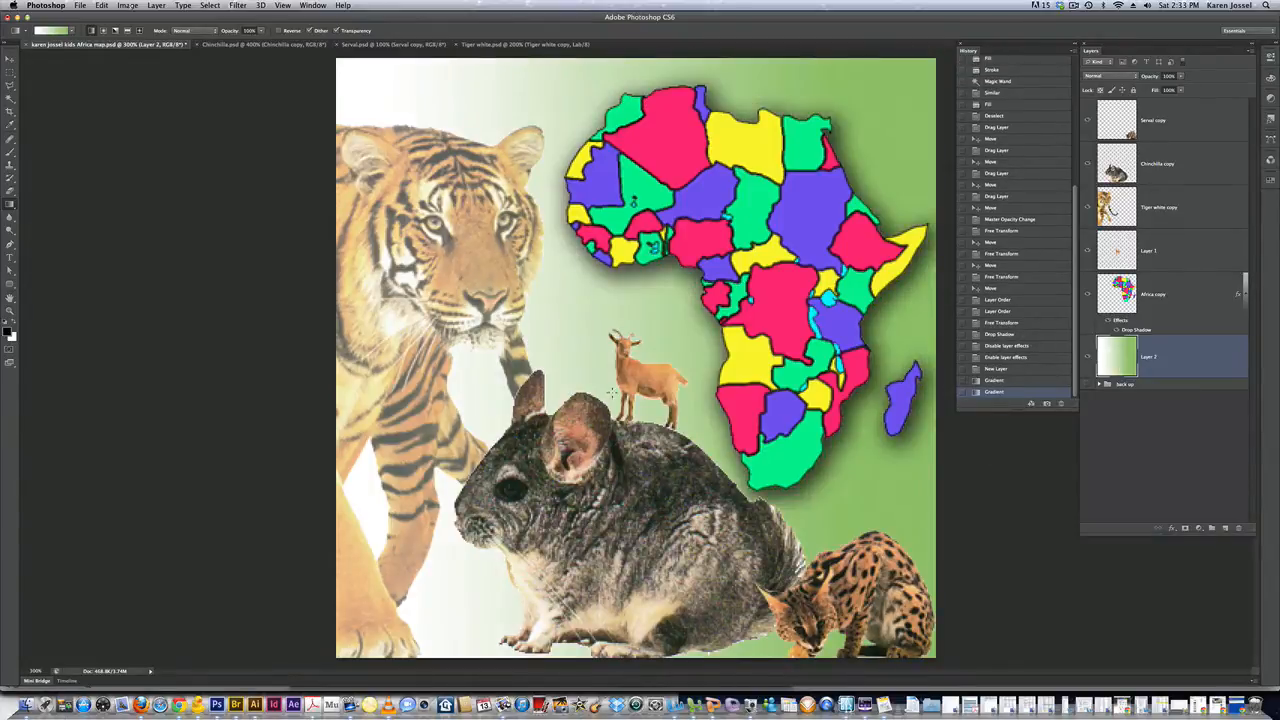
drag(395, 329, 490, 332)
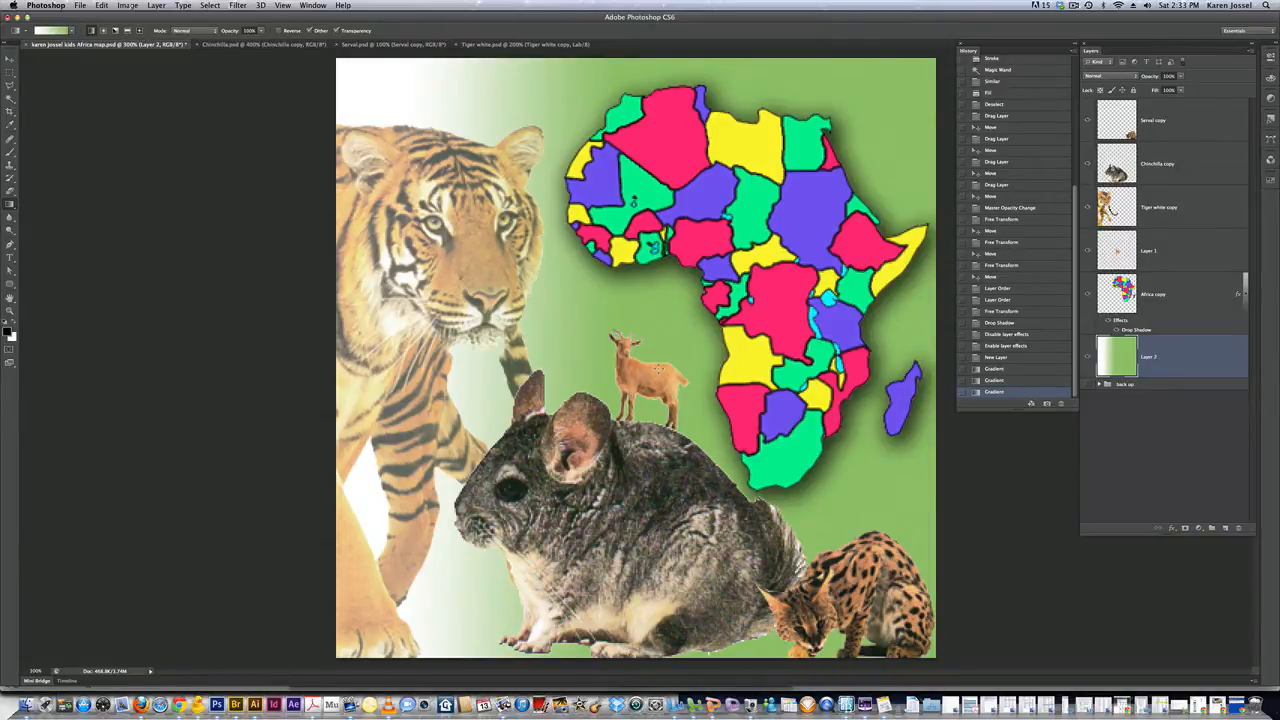
Step: Switch to Adobe Bridge, enlarge its window in the Essentials workspace and show the Desktop folder's contents
click(235, 706)
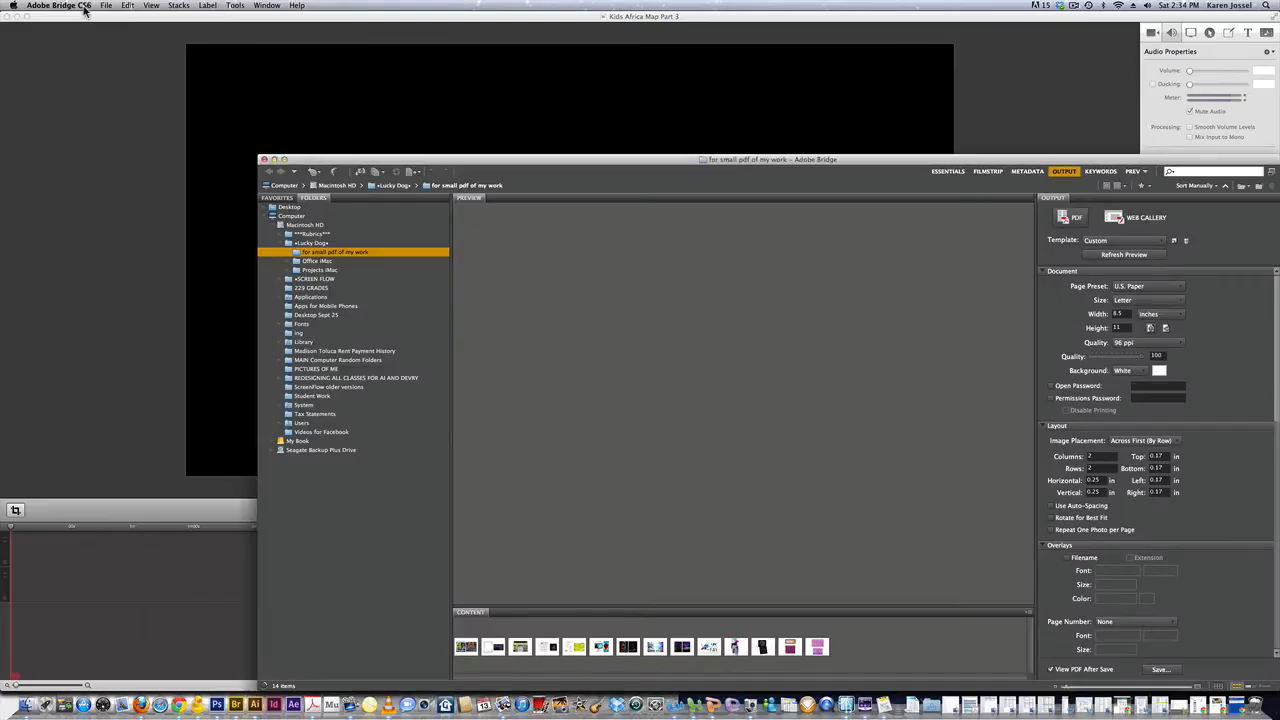
click(85, 7)
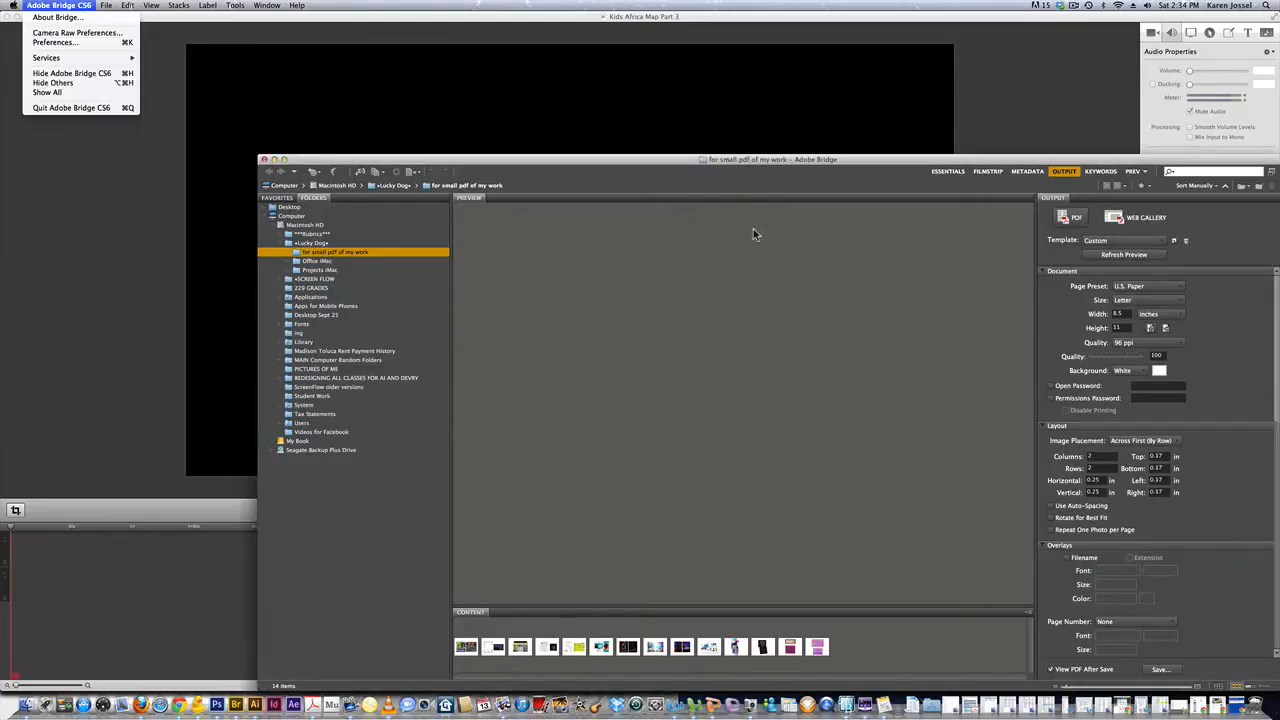
click(948, 174)
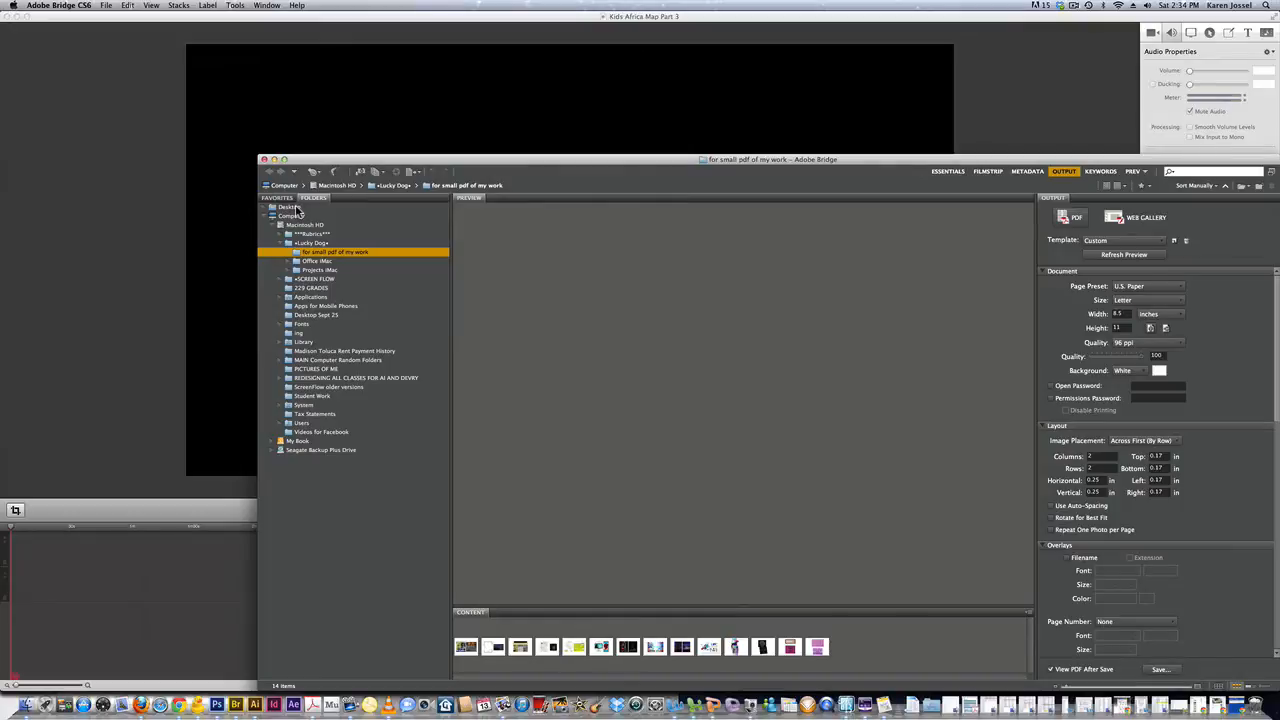
double_click(945, 160)
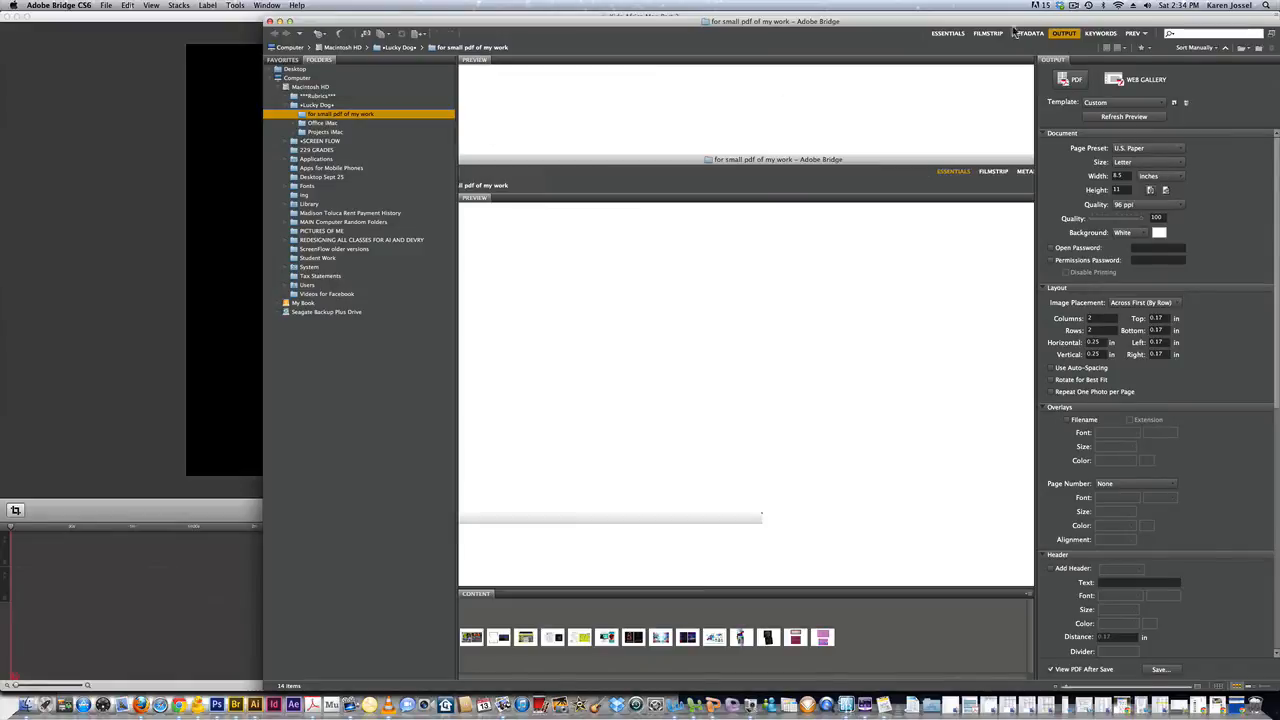
click(948, 33)
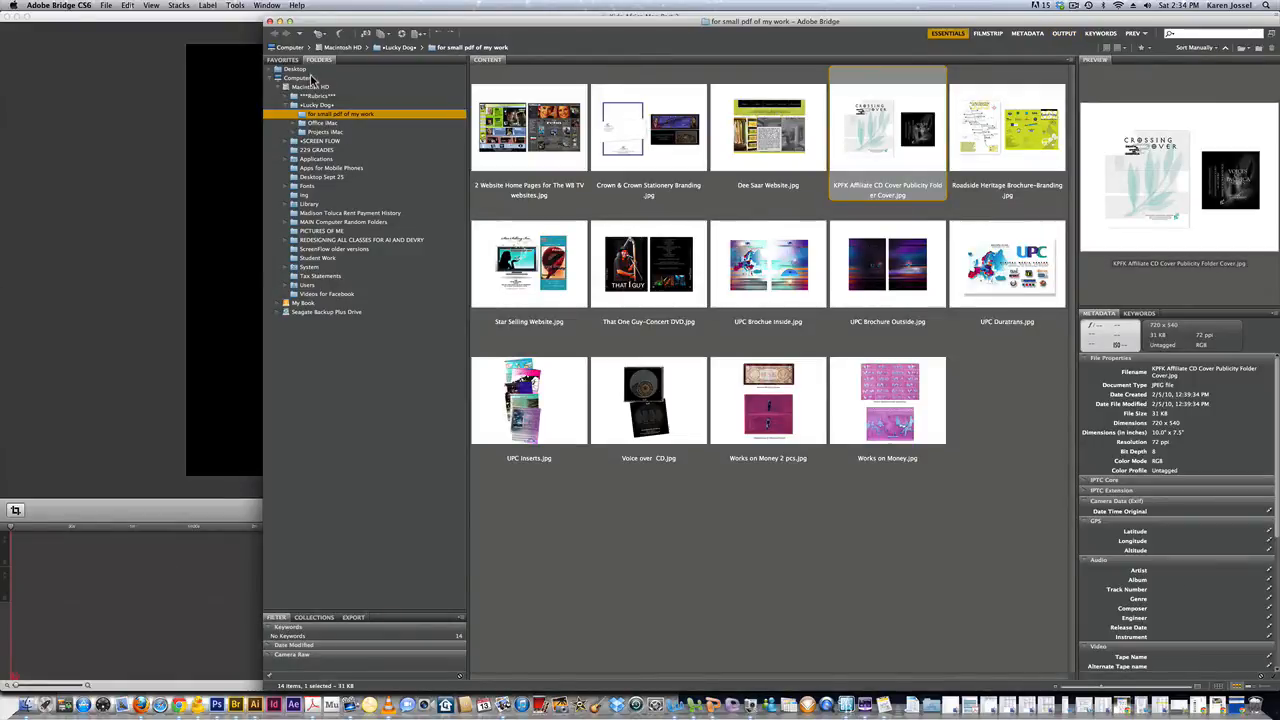
click(295, 70)
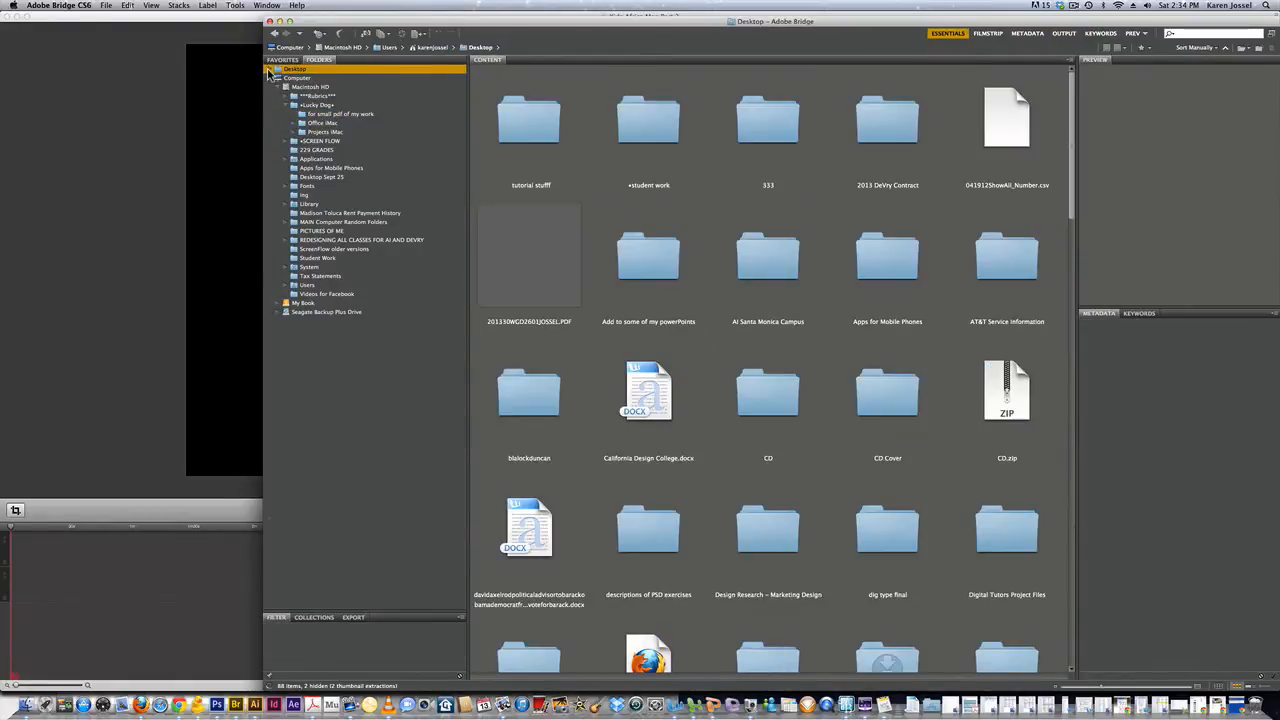
Step: Show the contents of the Desktop's segment2 folder and try to open Background.psd in Photoshop
click(268, 70)
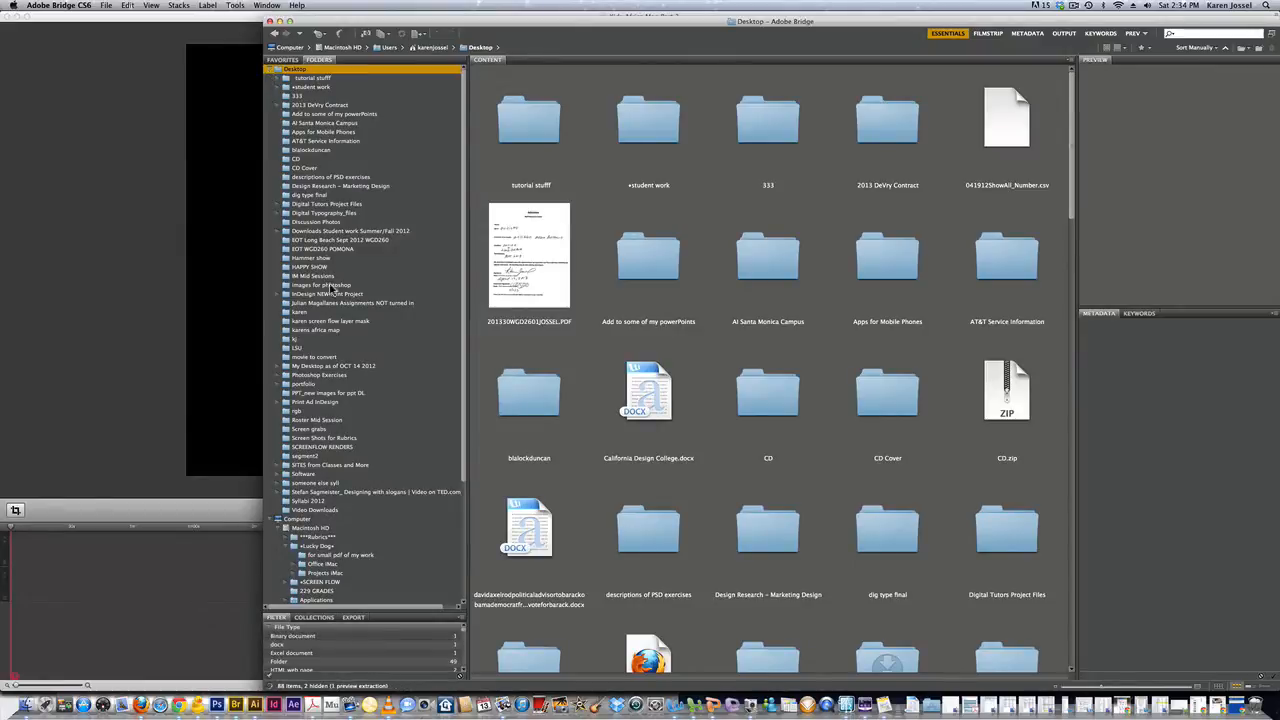
click(310, 458)
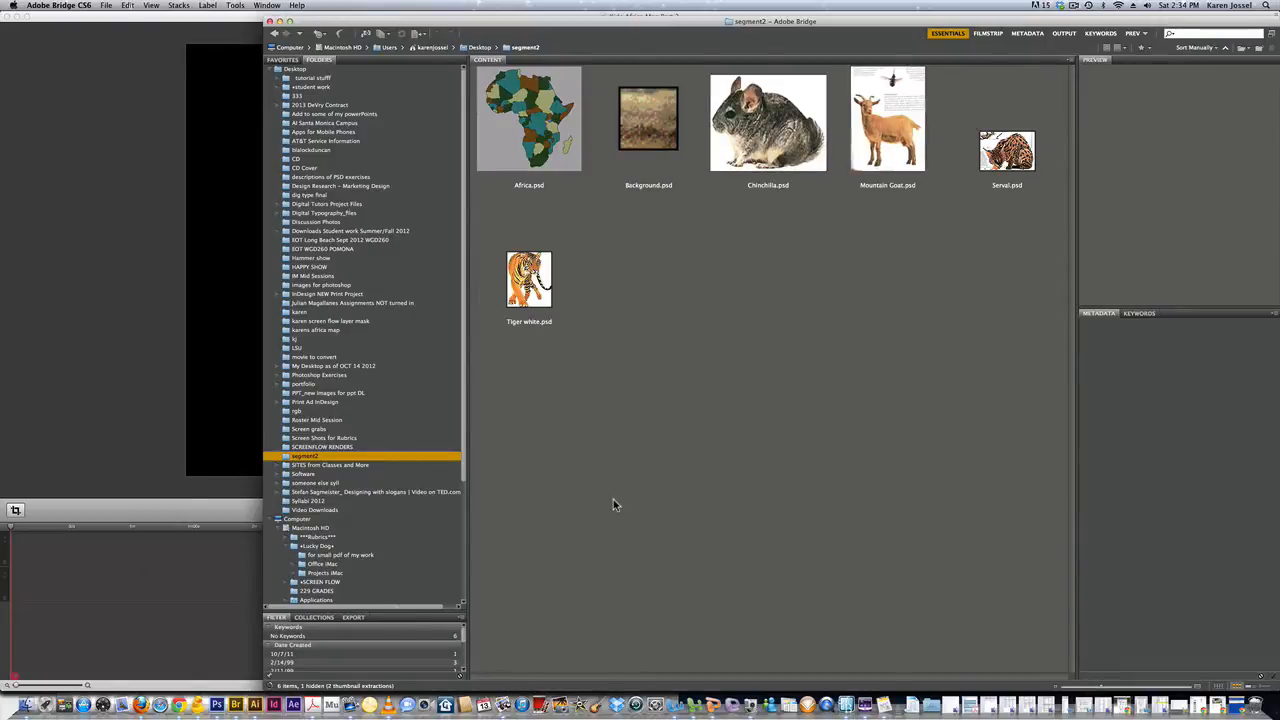
click(666, 105)
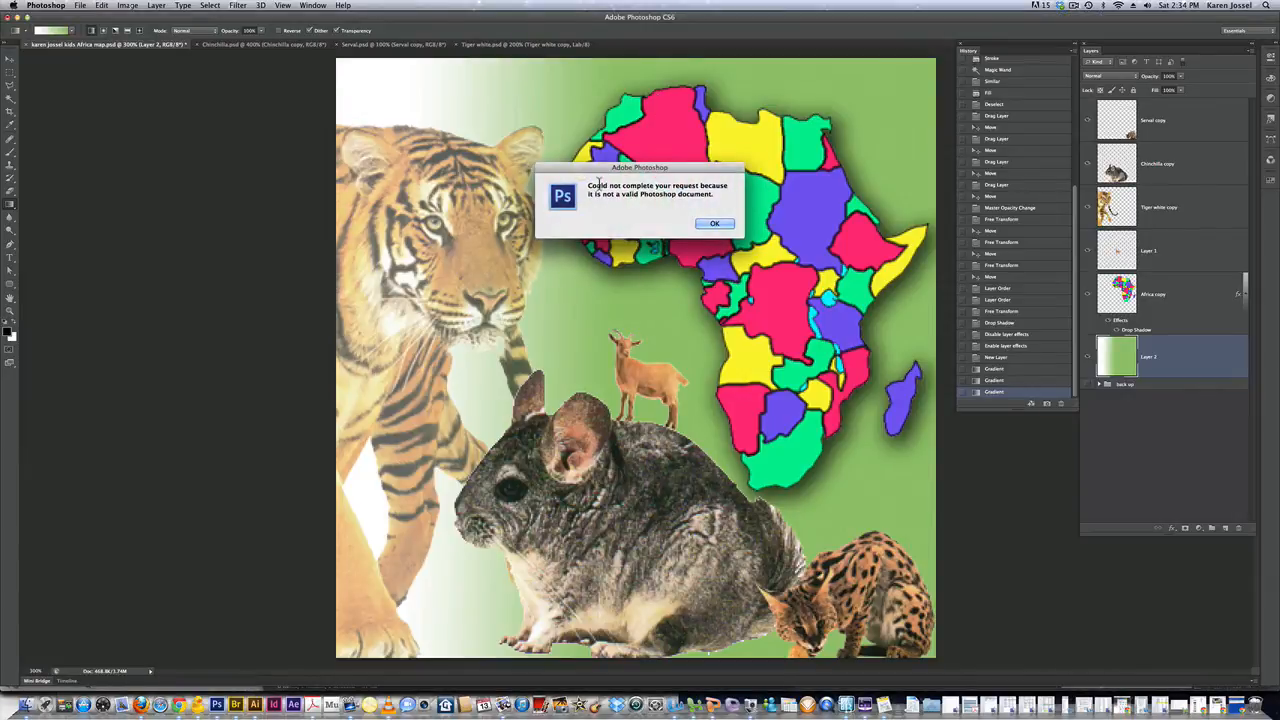
click(715, 223)
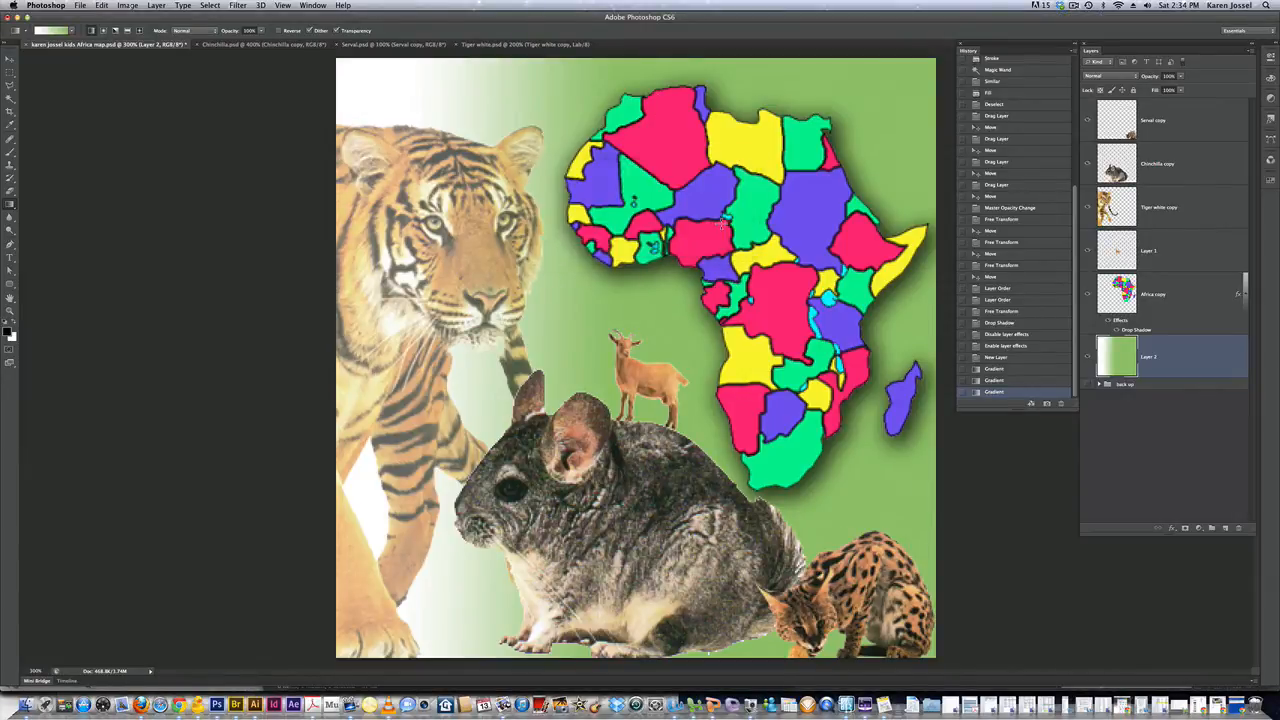
Step: Return to Adobe Bridge and rename Background.psd as Background.jpg, accepting the change of file extension
click(237, 705)
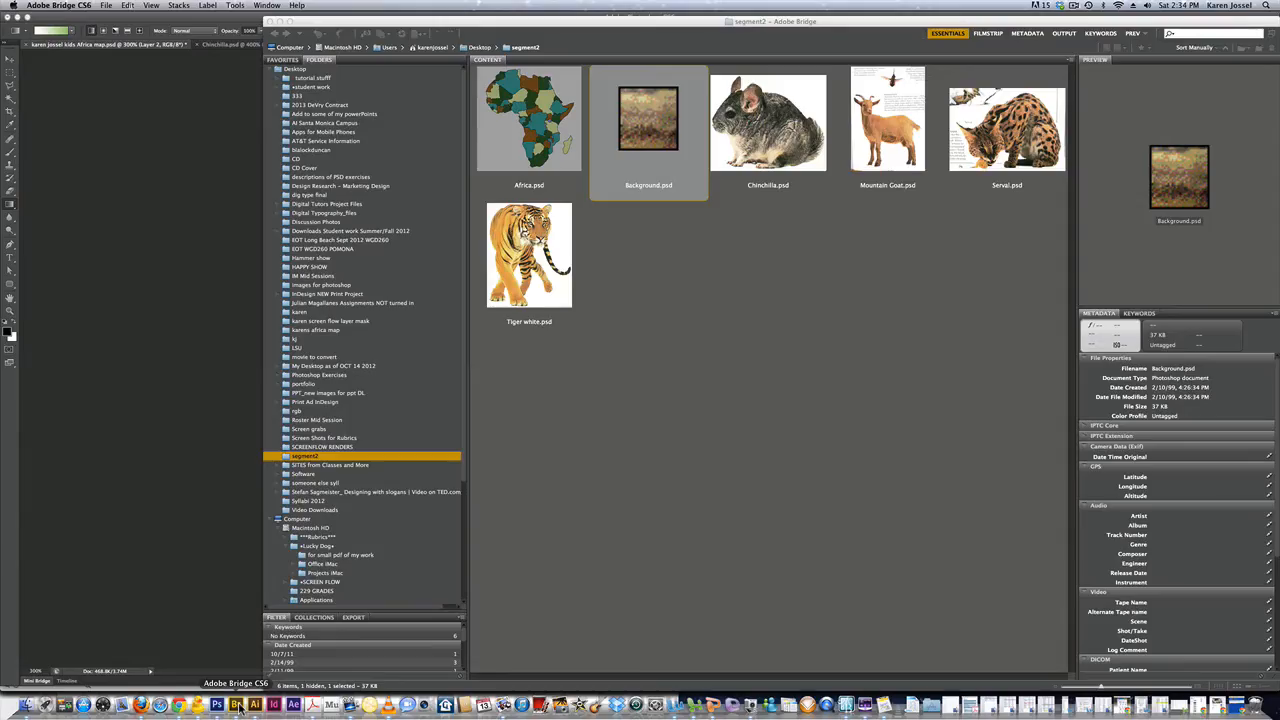
right_click(666, 189)
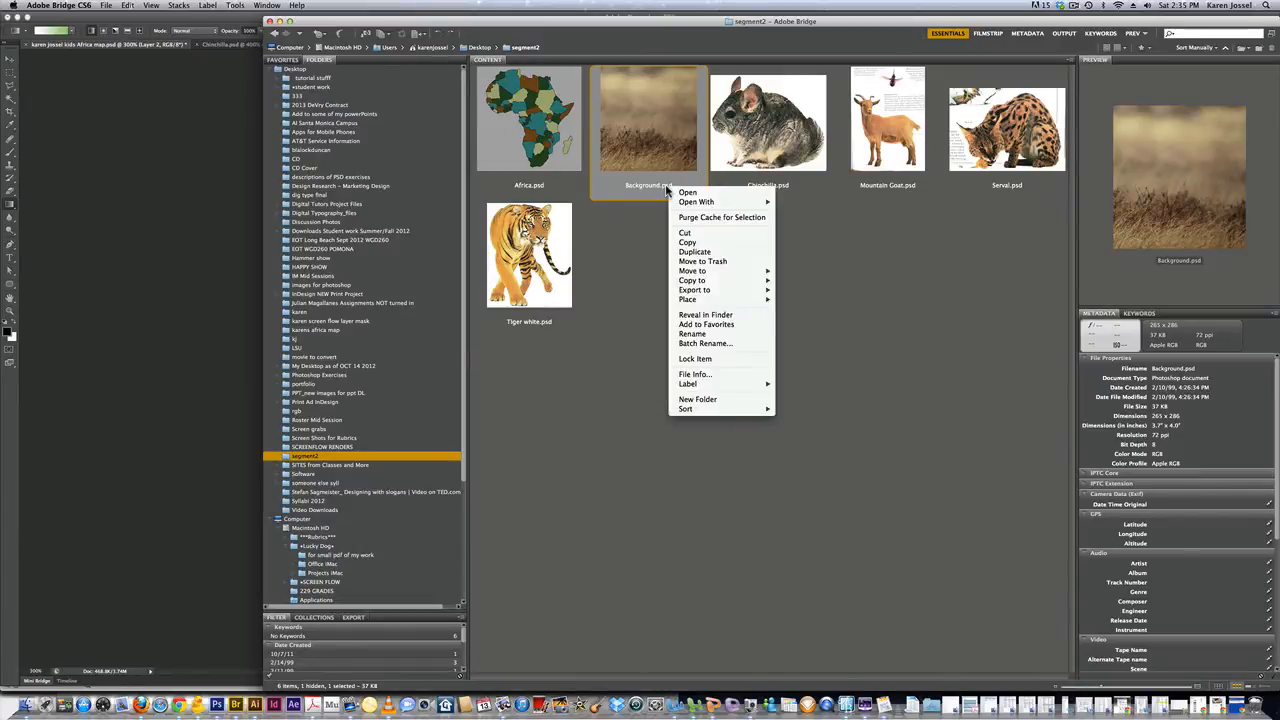
click(698, 333)
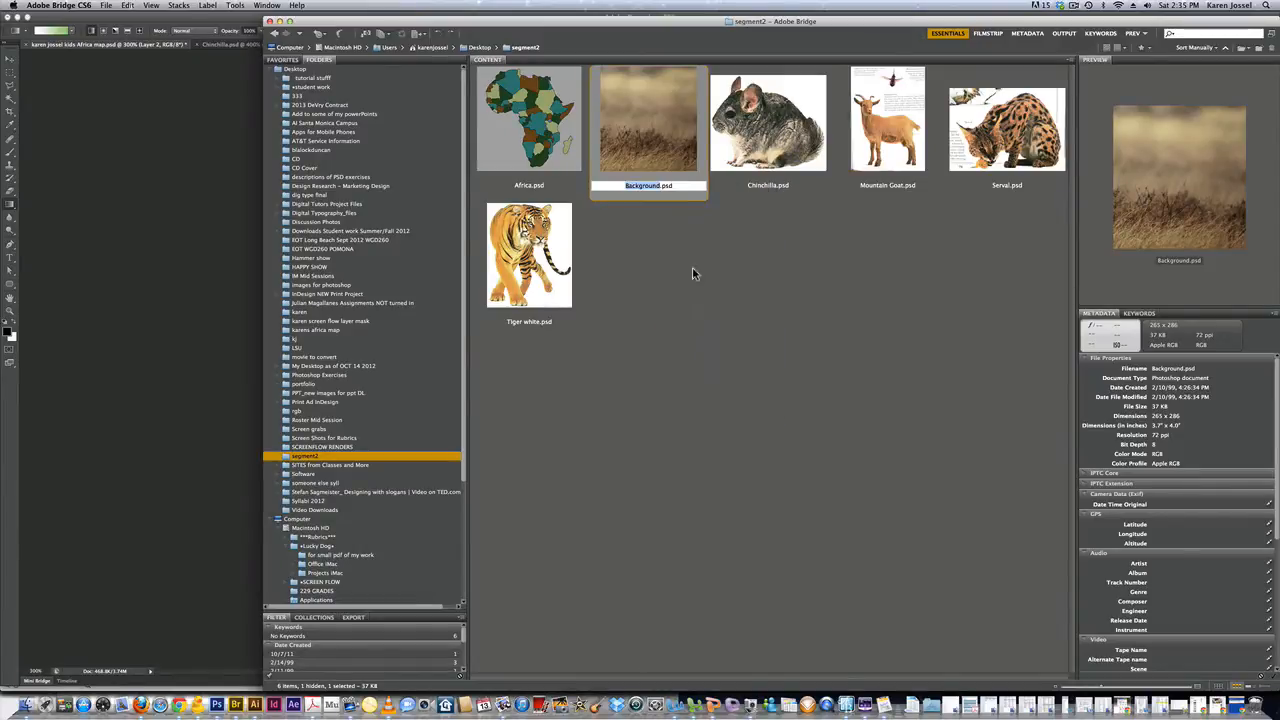
click(684, 184)
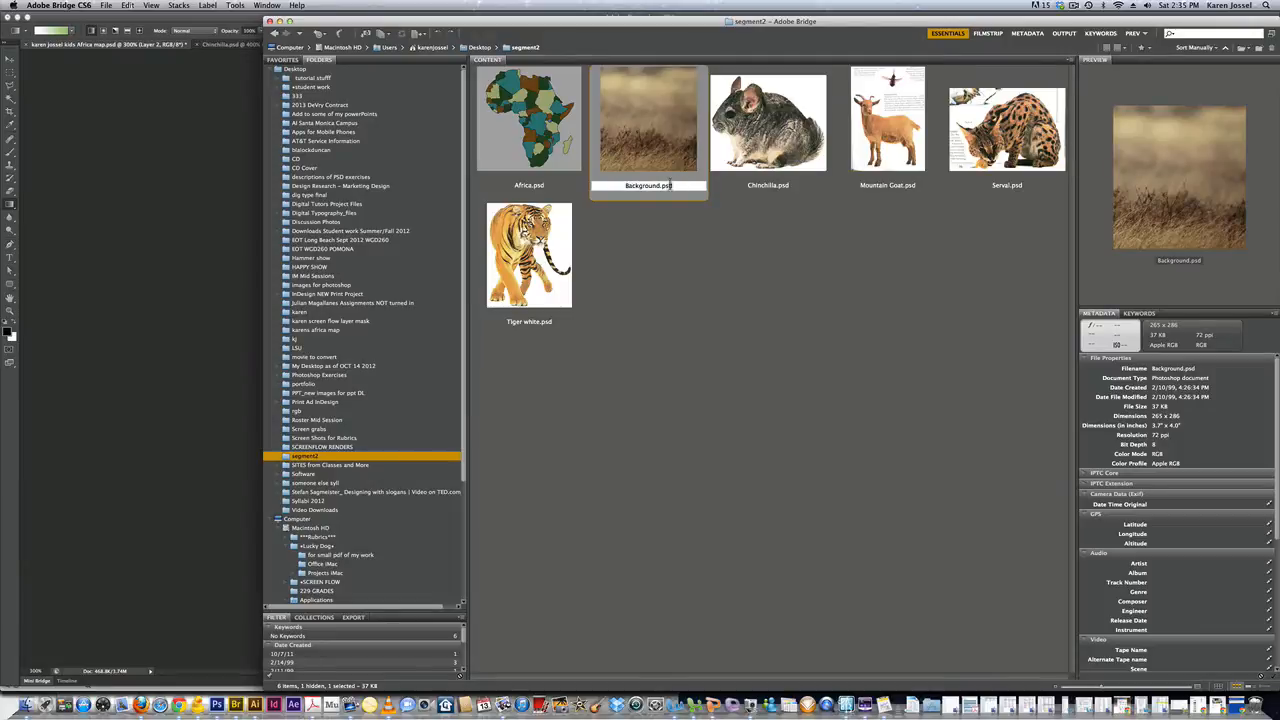
double_click(665, 185)
text(jp)
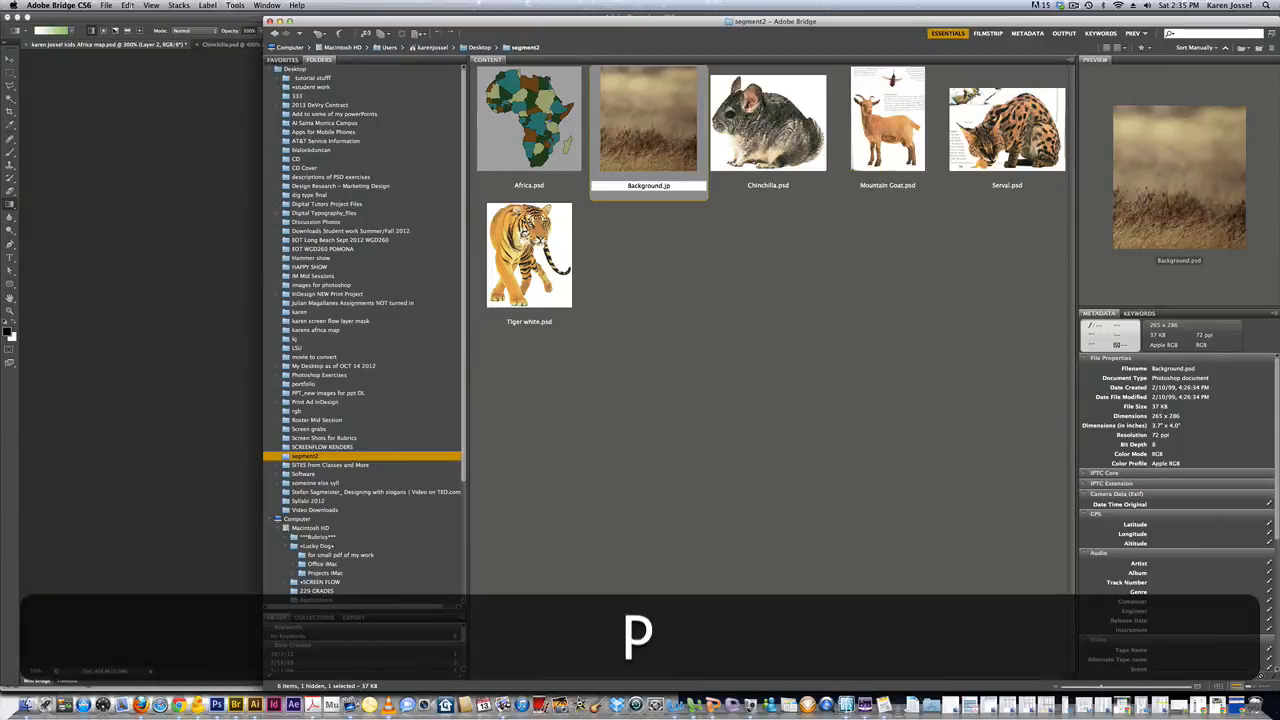
text(g)
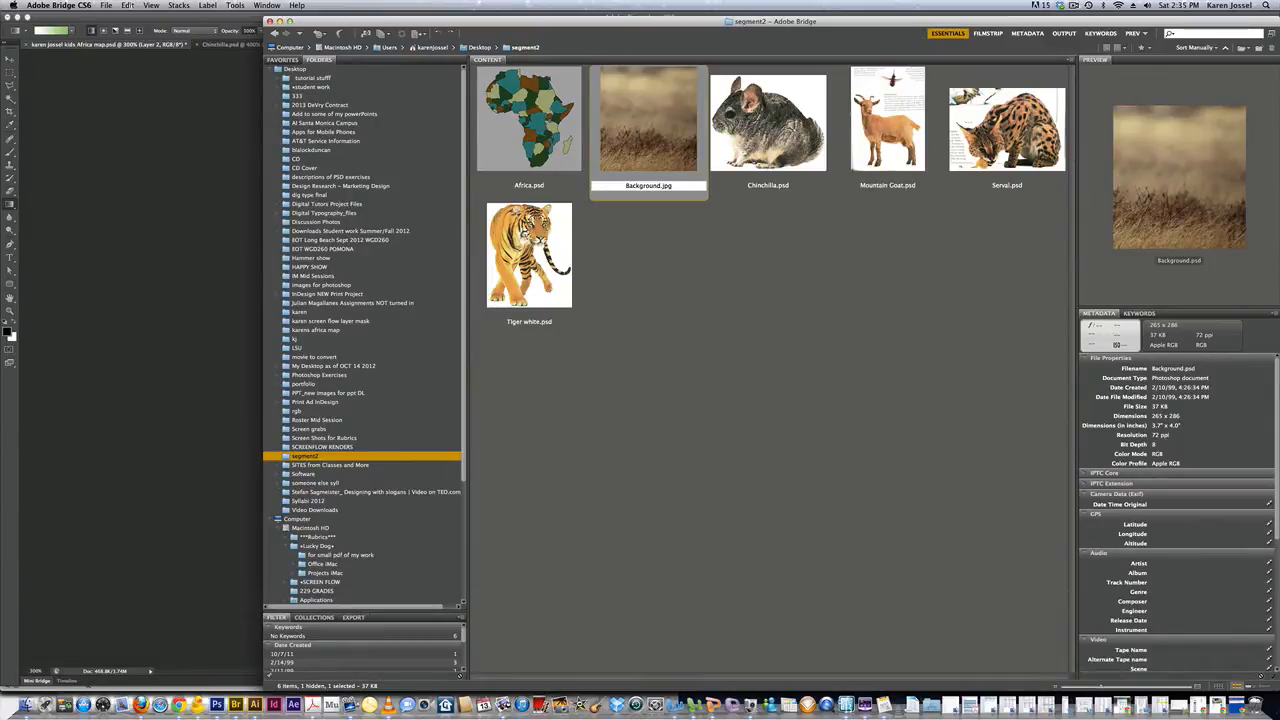
key(Return)
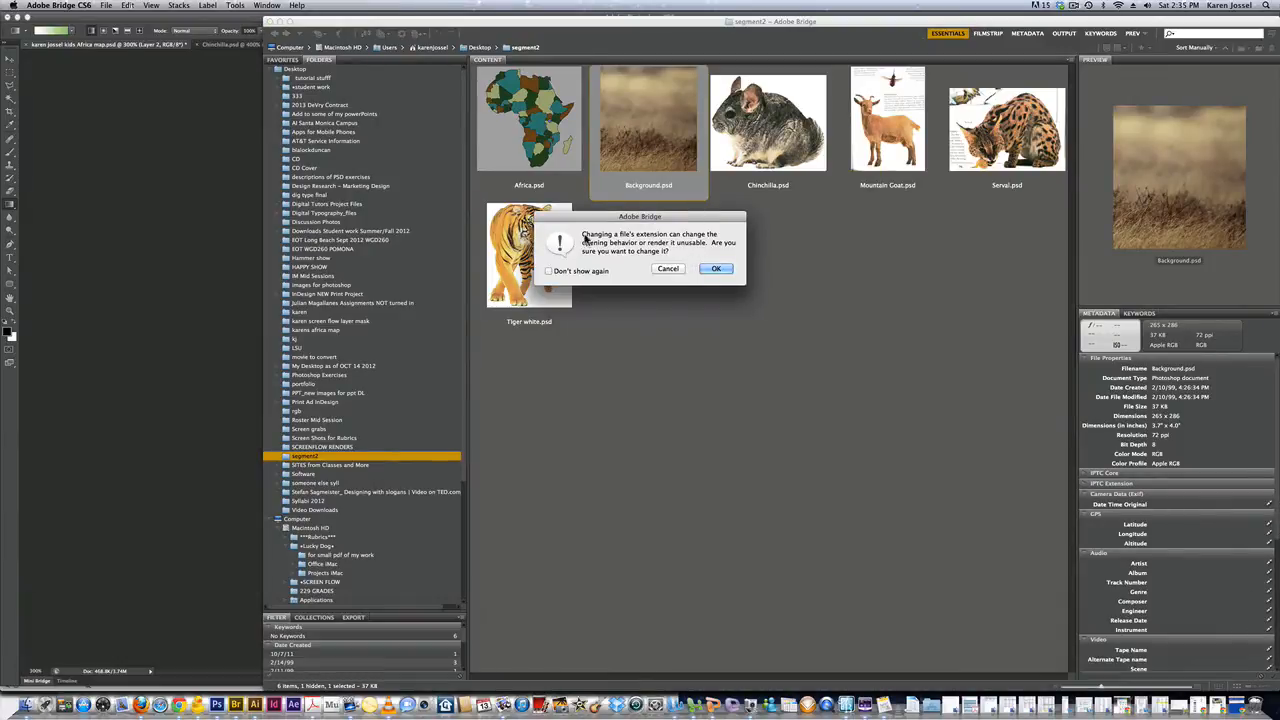
click(727, 271)
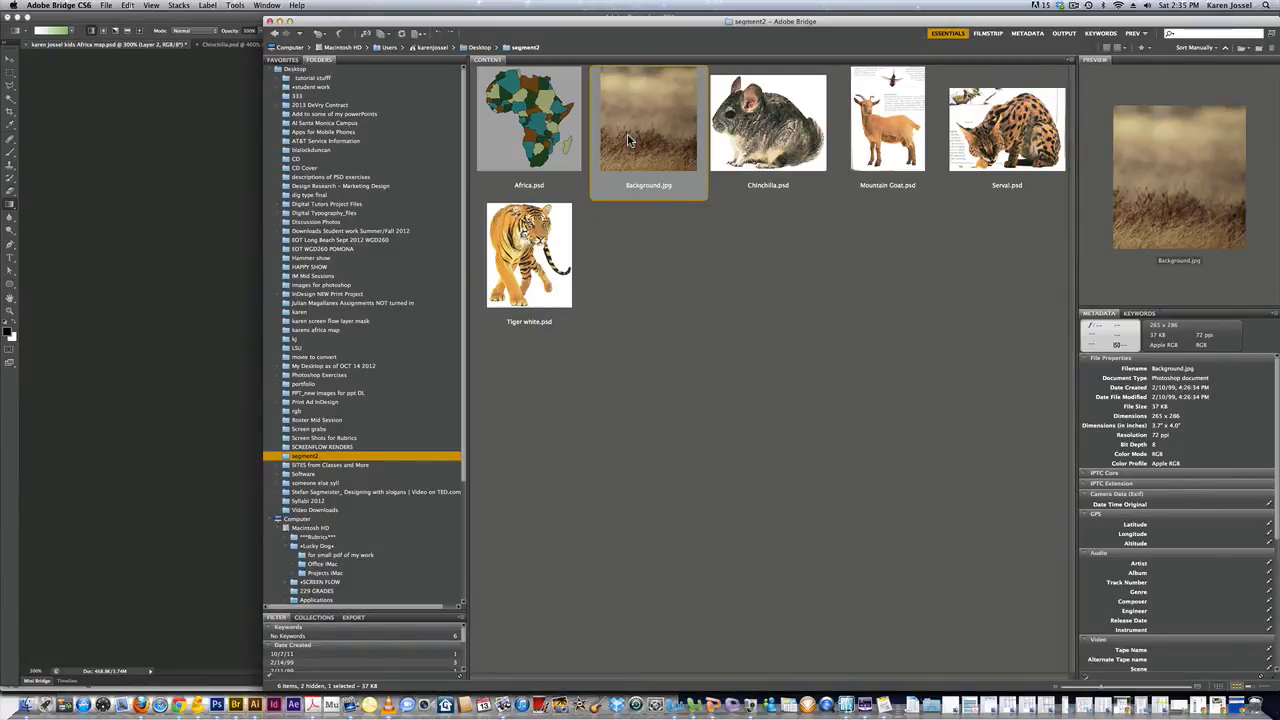
Step: Open Background.jpg in Photoshop and copy its image into the Africa map document above the gradient layer, roughly centred on the canvas
drag(652, 117, 221, 705)
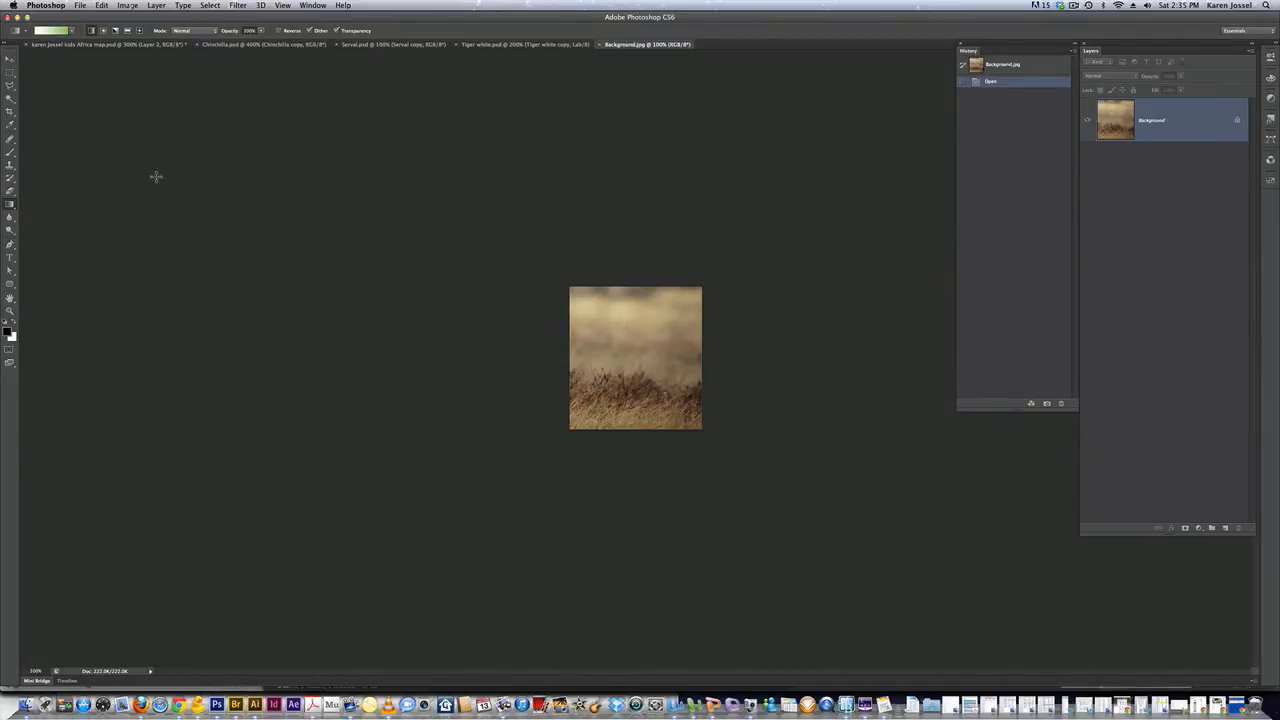
click(9, 59)
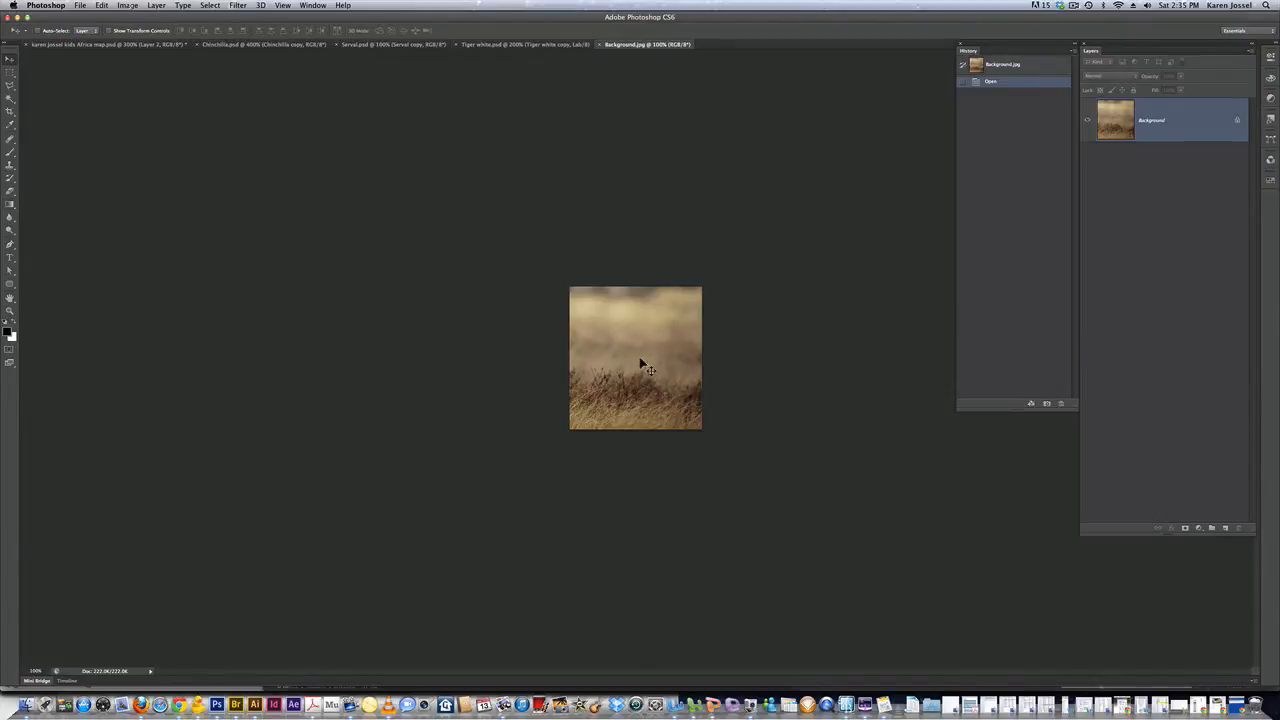
drag(645, 368, 760, 518)
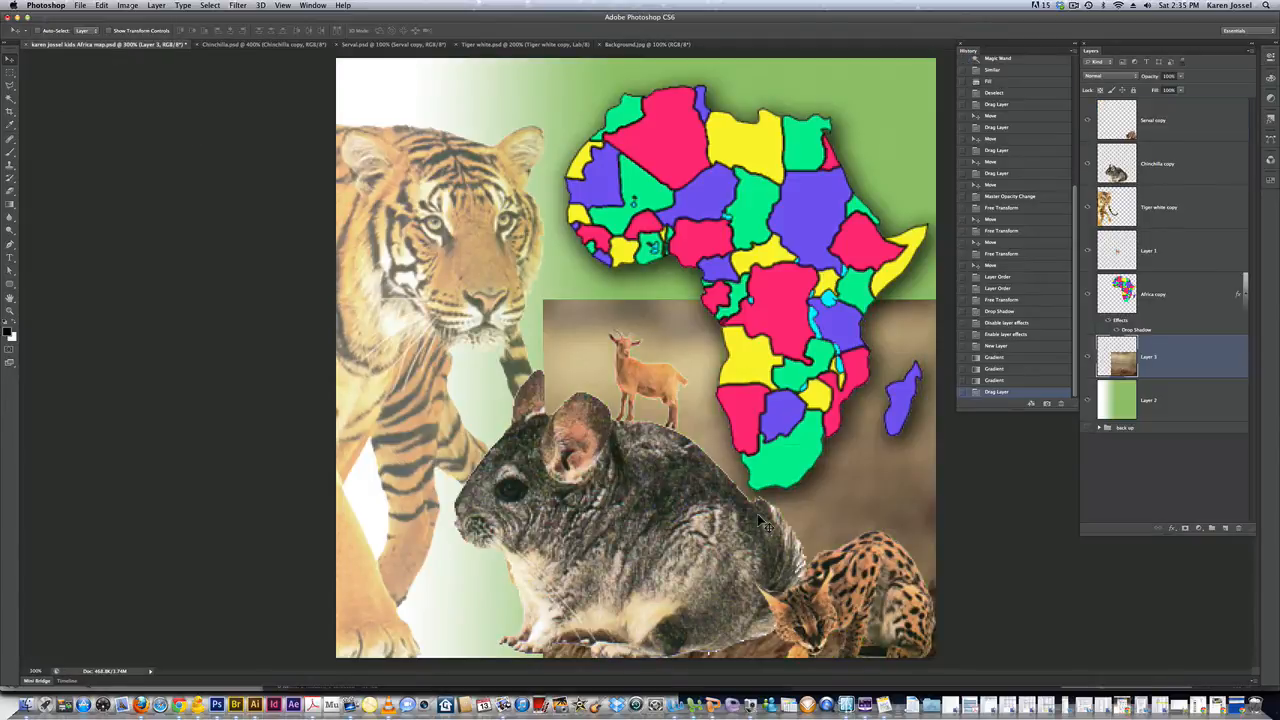
drag(900, 490, 797, 372)
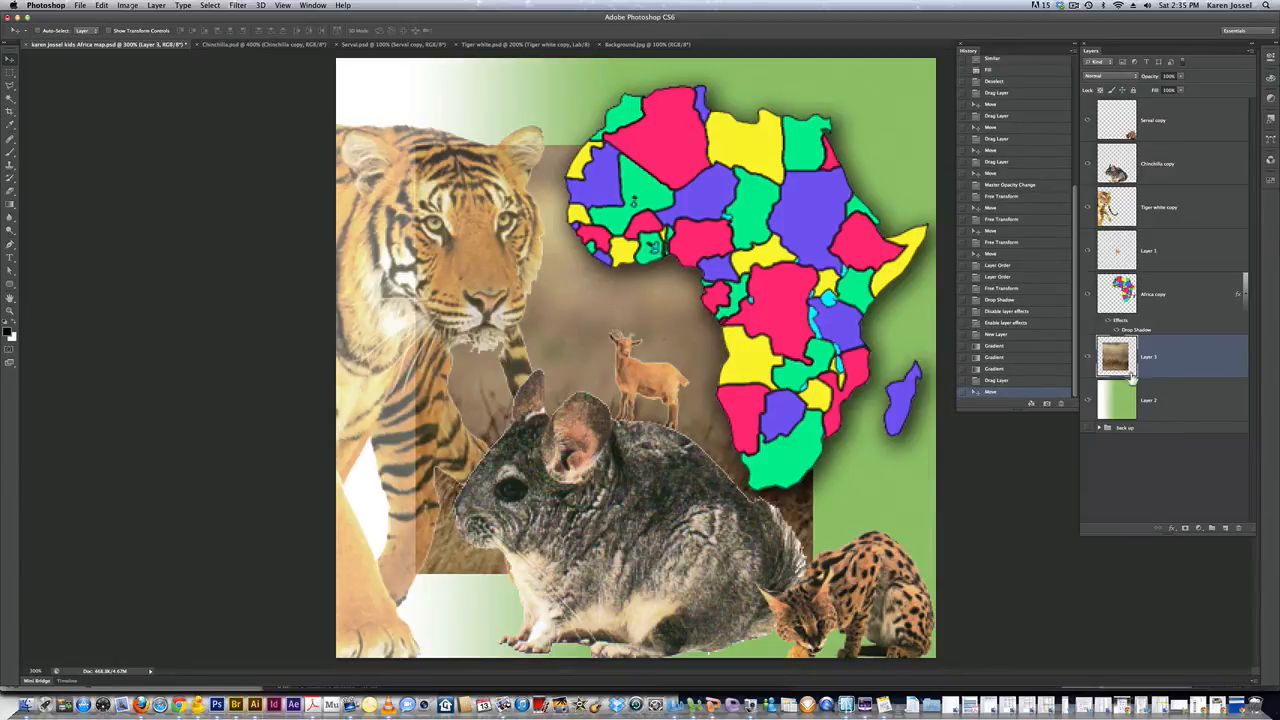
Step: Scale the grass image layer up proportionally from its centre with Free Transform until it covers the whole canvas
key(super+t)
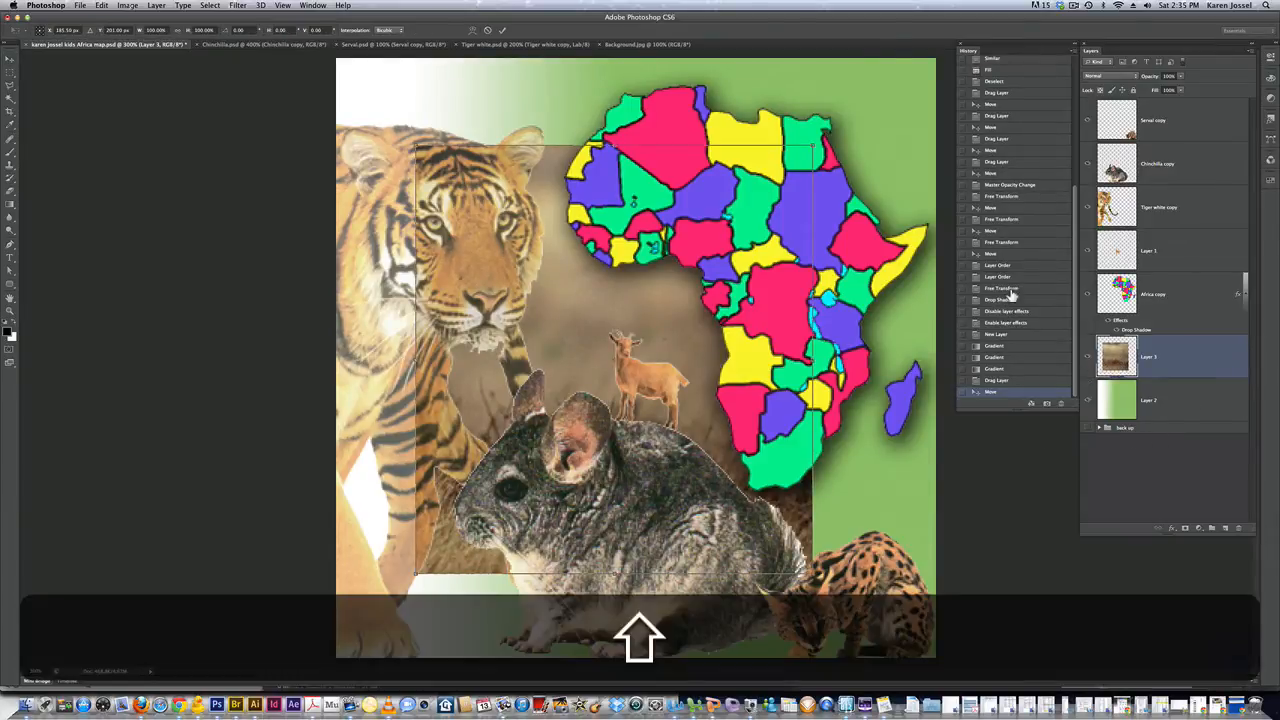
drag(812, 145, 945, 8)
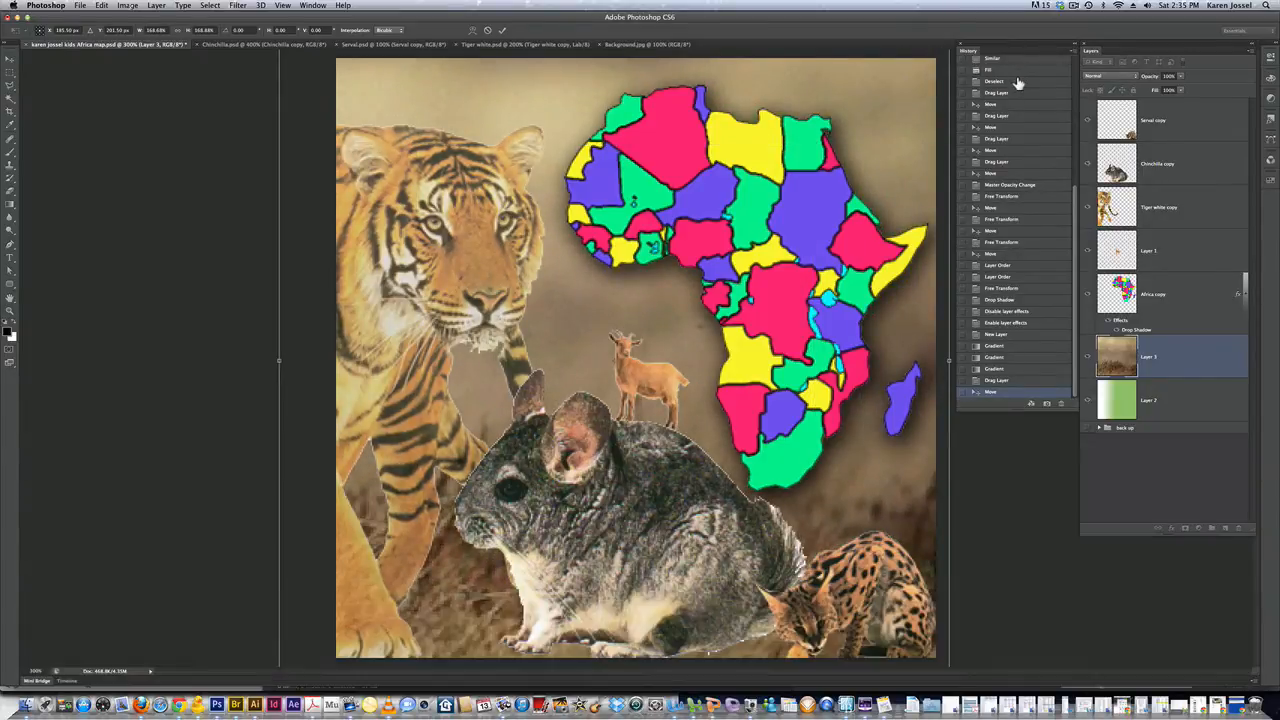
key(Return)
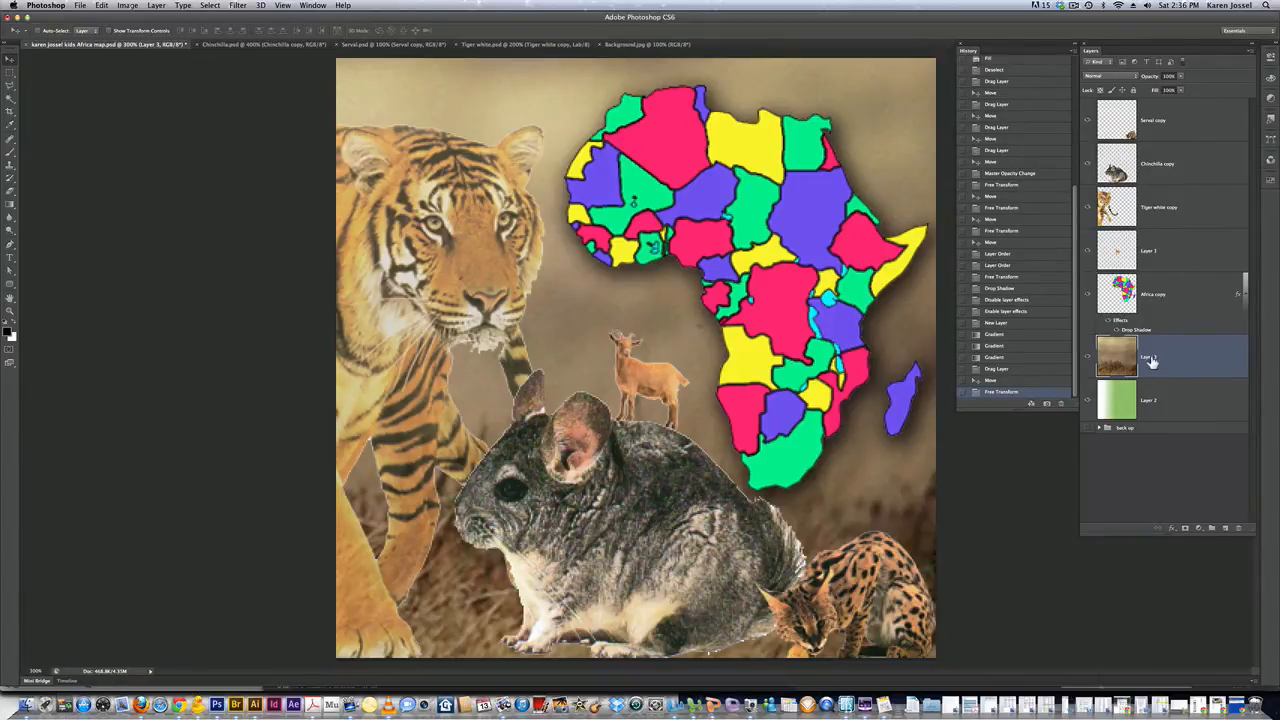
Step: Rename the grass image layer as bg and the white-to-green gradient layer as grad
text(bg)
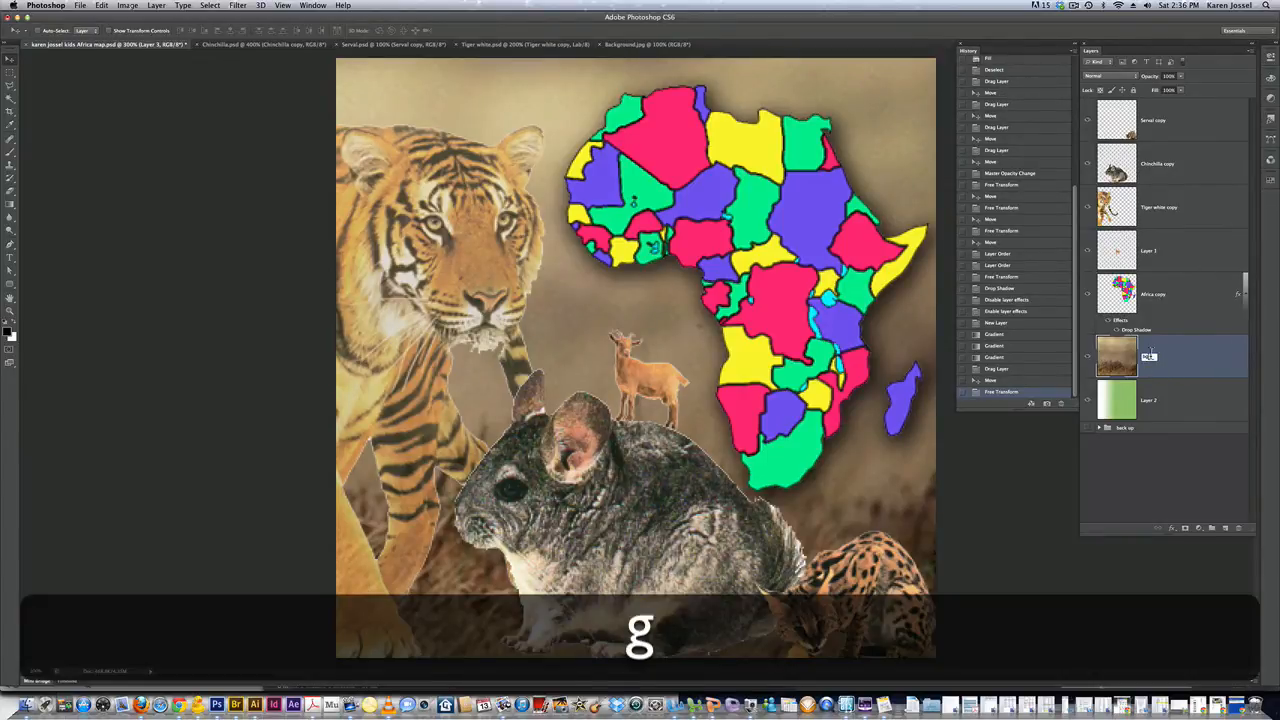
key(Return)
double_click(1149, 401)
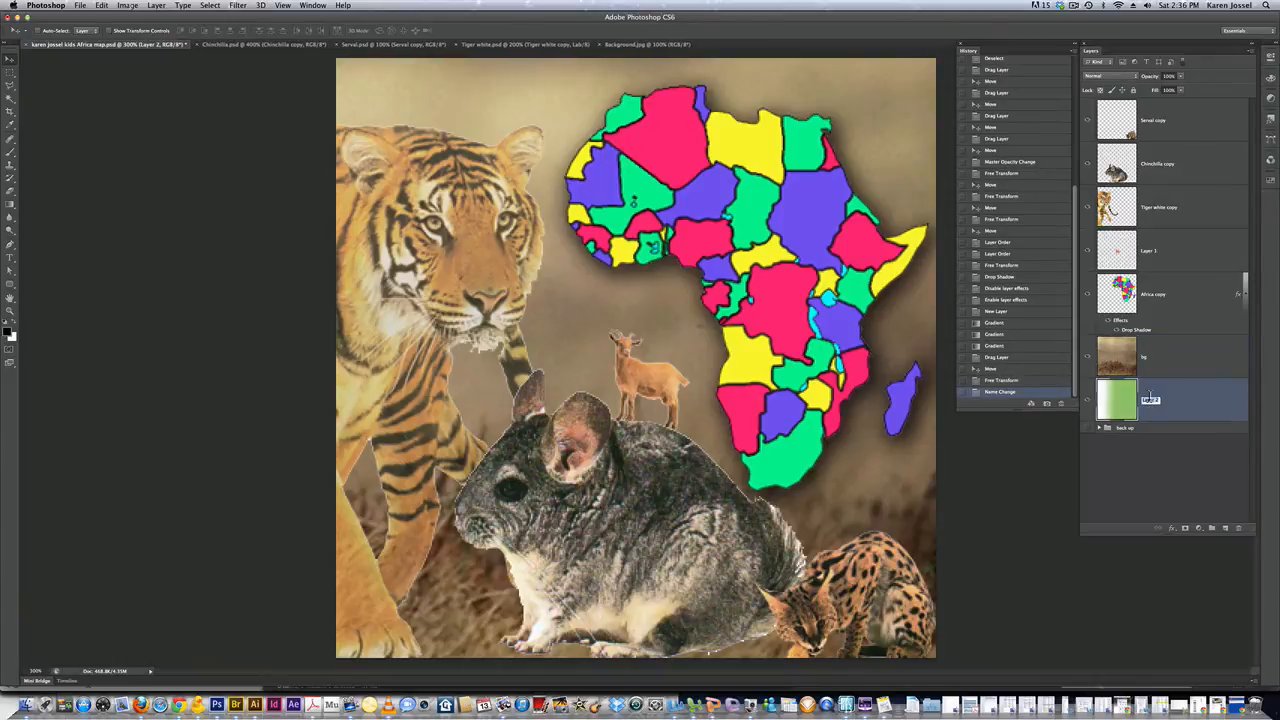
text(grad)
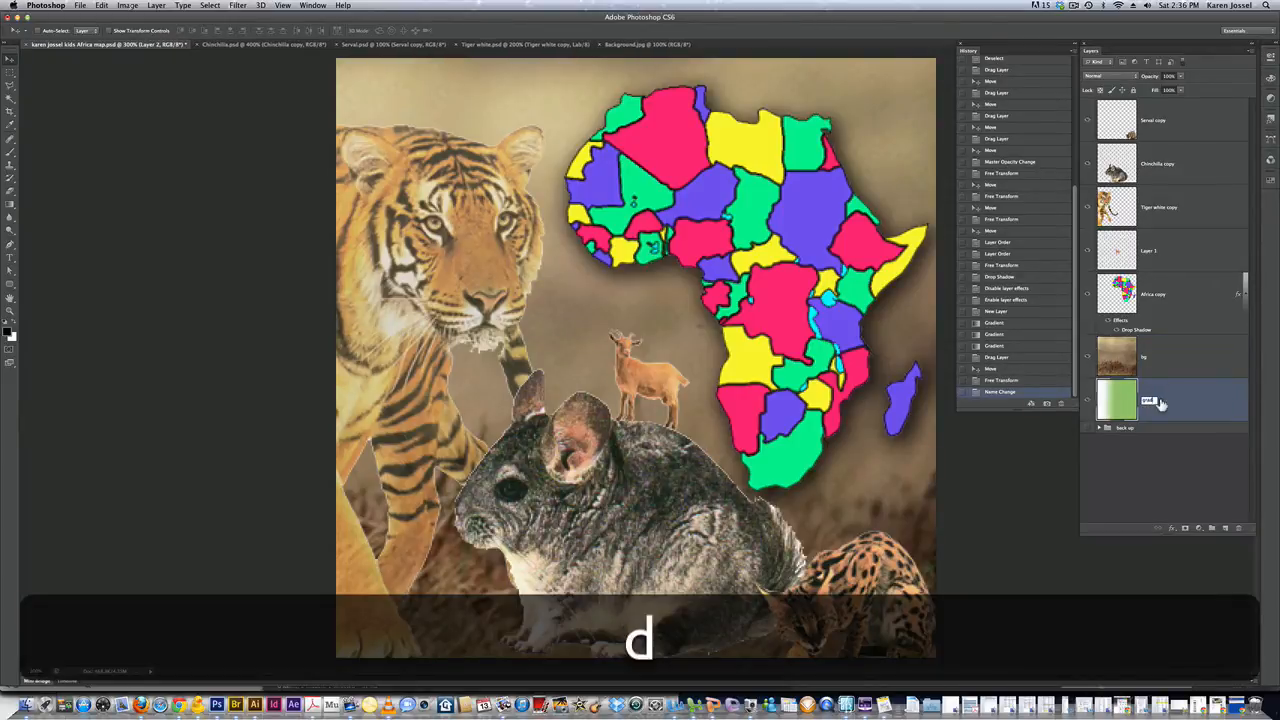
click(1180, 358)
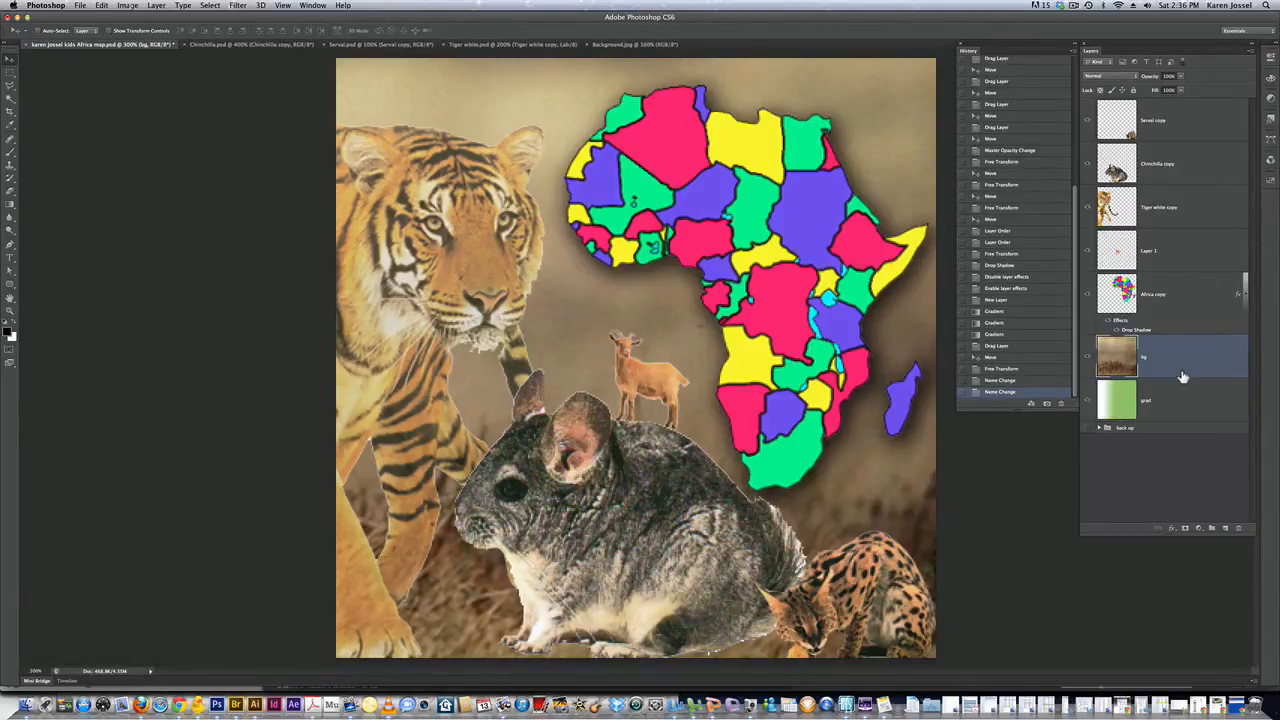
Step: Rename Layer 1, which holds the mountain goat, as goat
double_click(1148, 252)
text(goat)
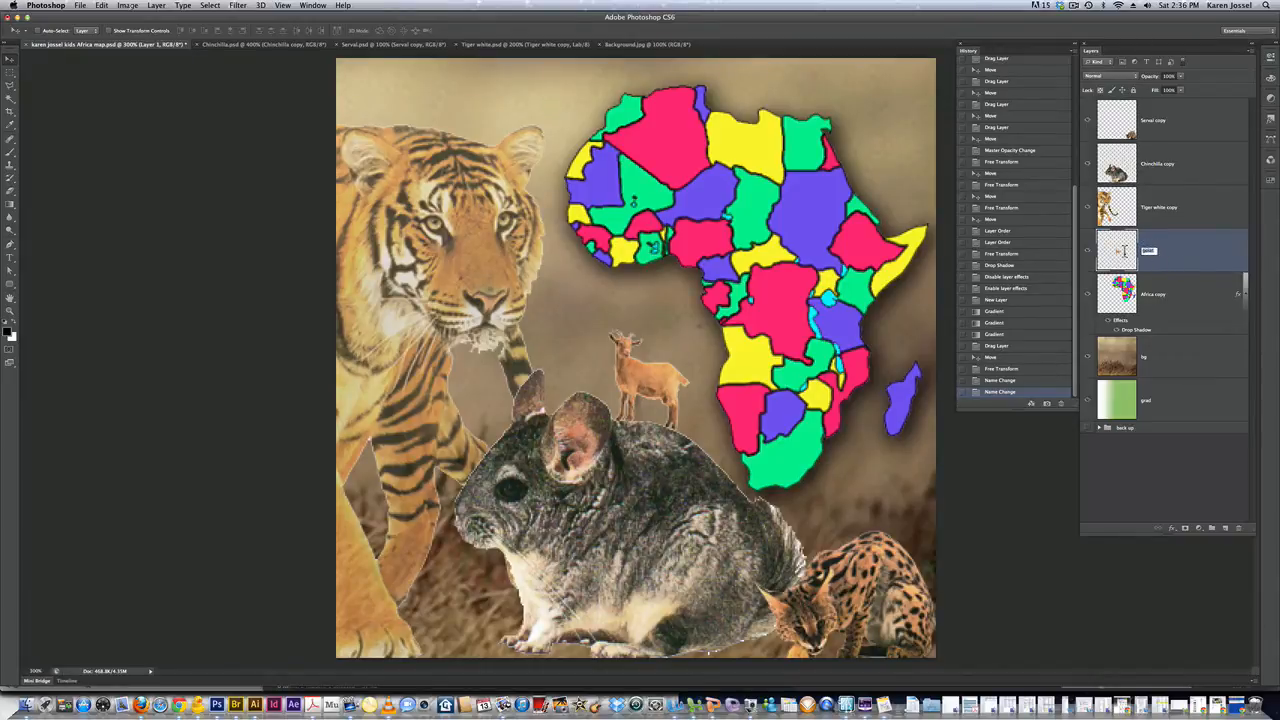
text(goat)
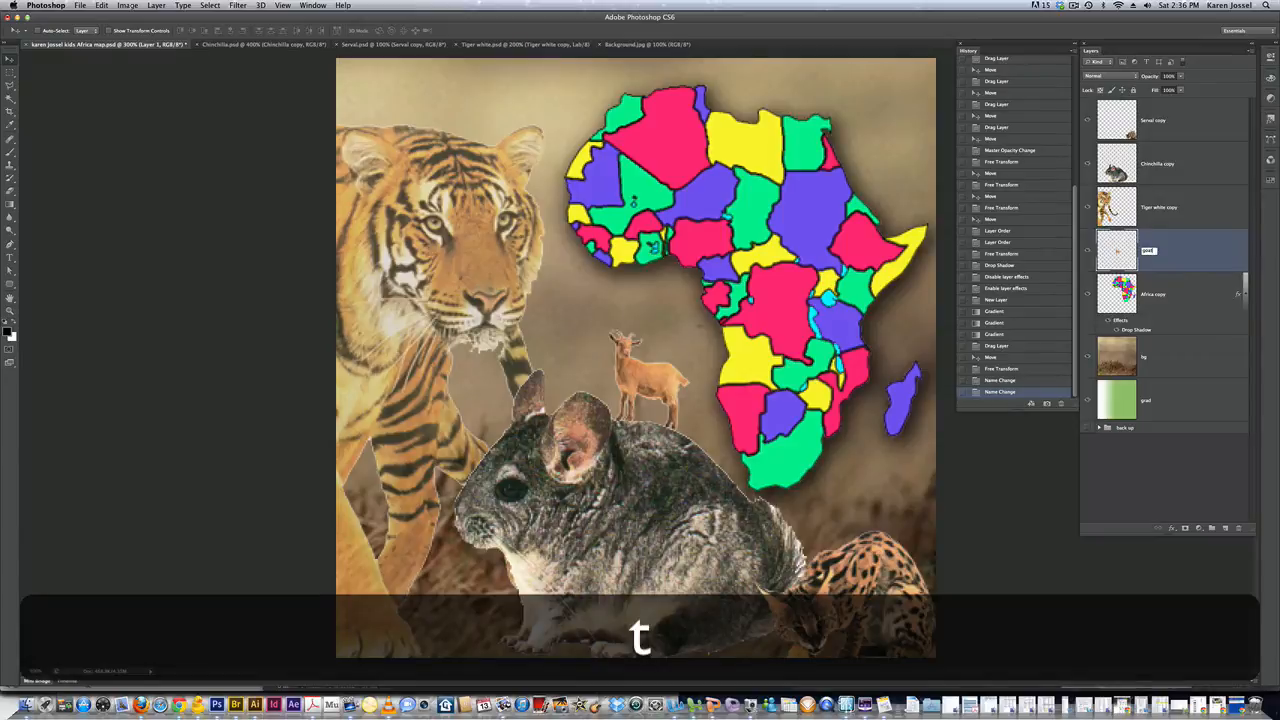
key(Return)
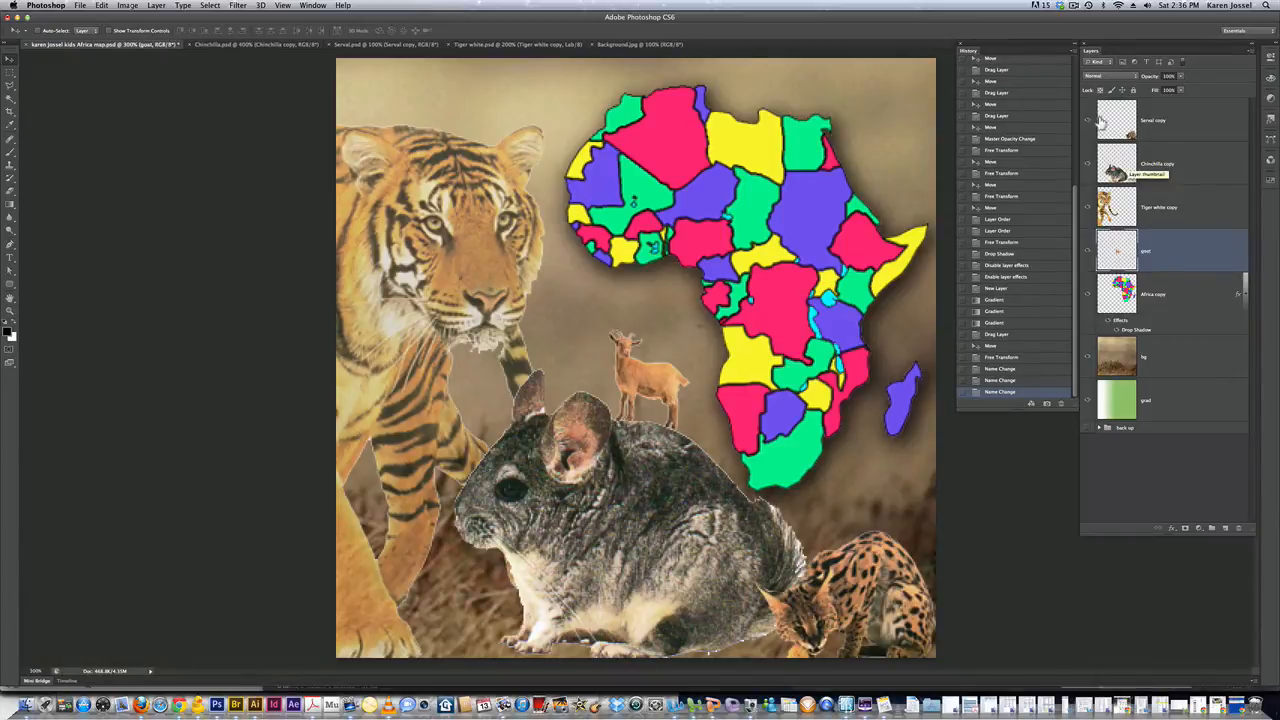
Step: Set the bg layer's blending mode to Overlay
click(1160, 368)
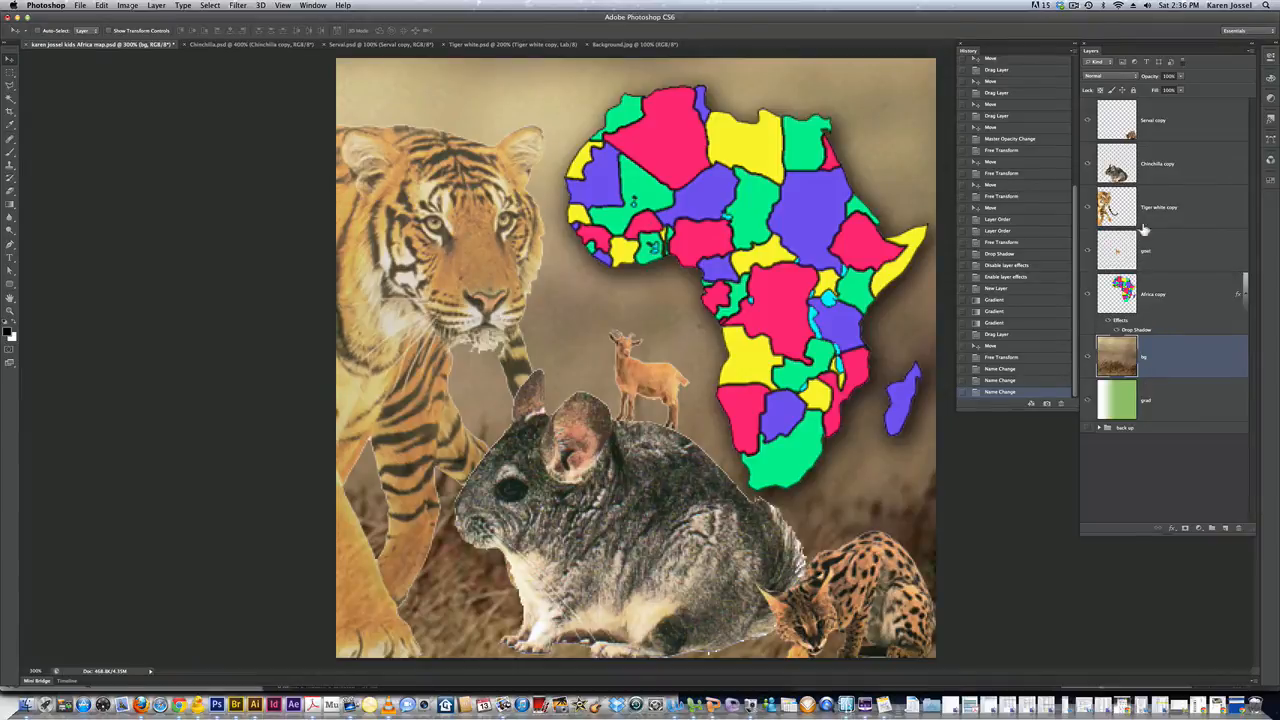
click(1098, 78)
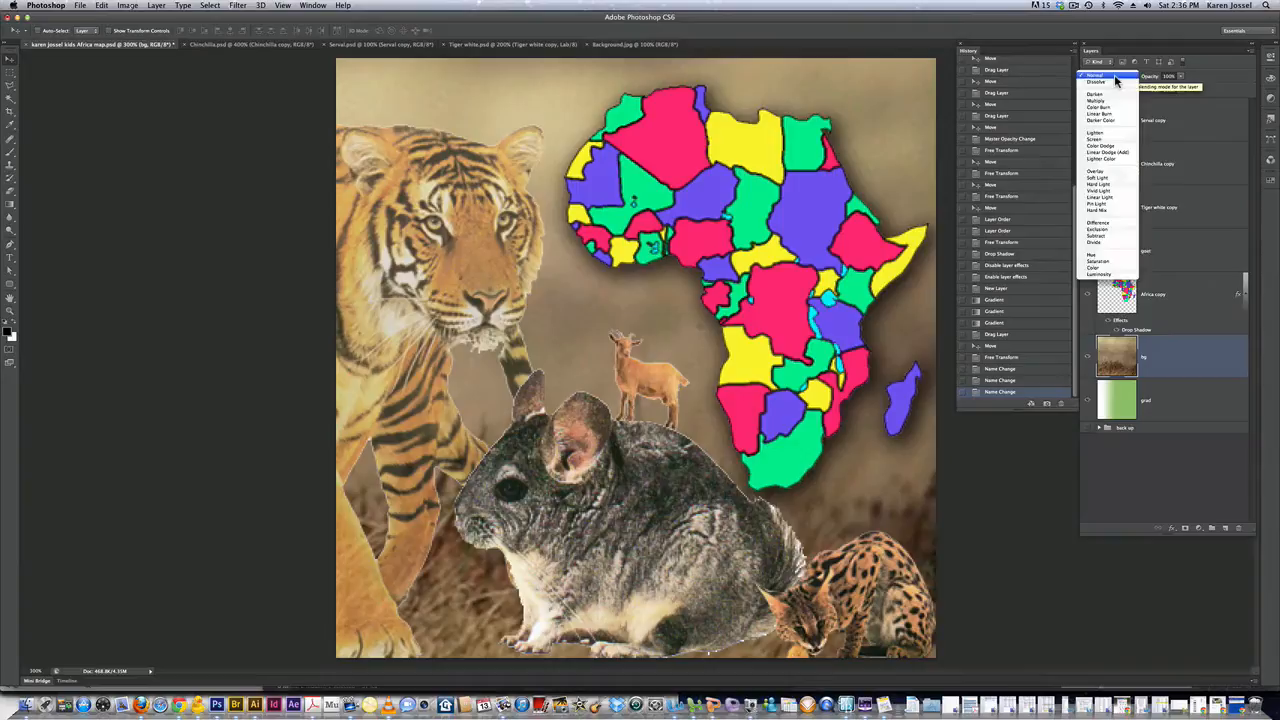
click(1113, 174)
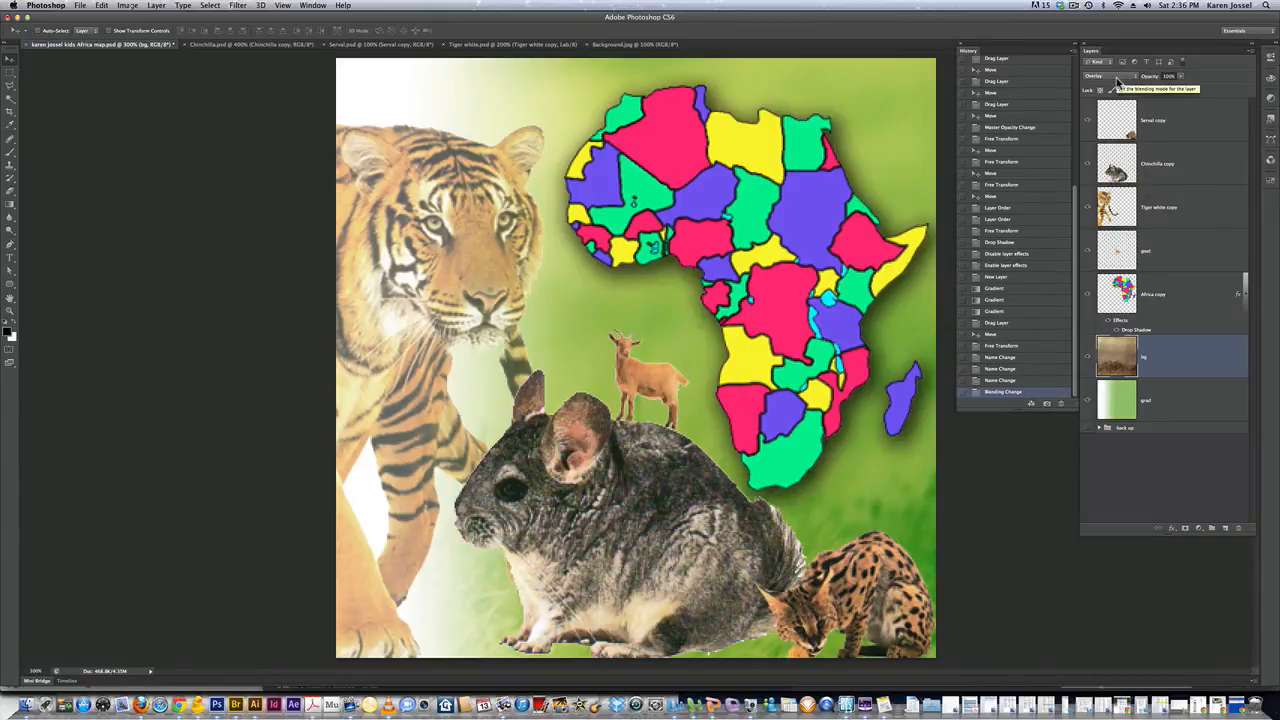
Step: Try a lower opacity on the bg layer and return it to 100%
click(1184, 80)
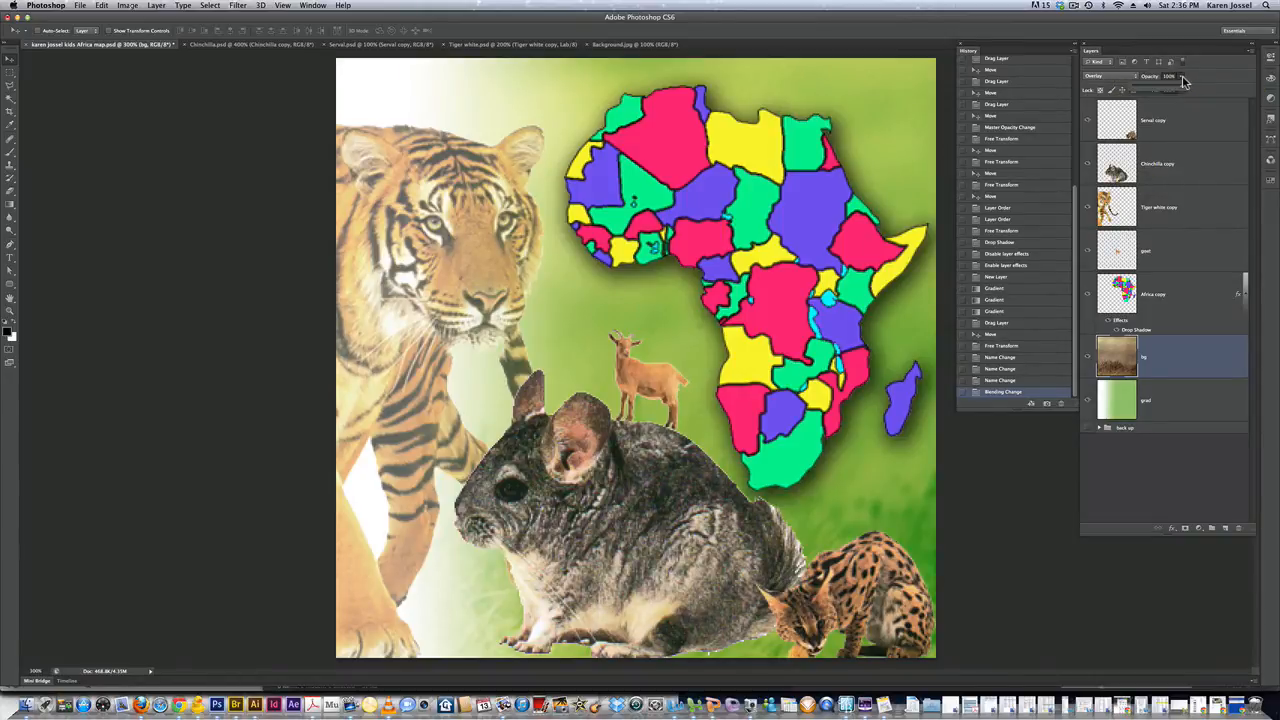
drag(1182, 89, 1167, 91)
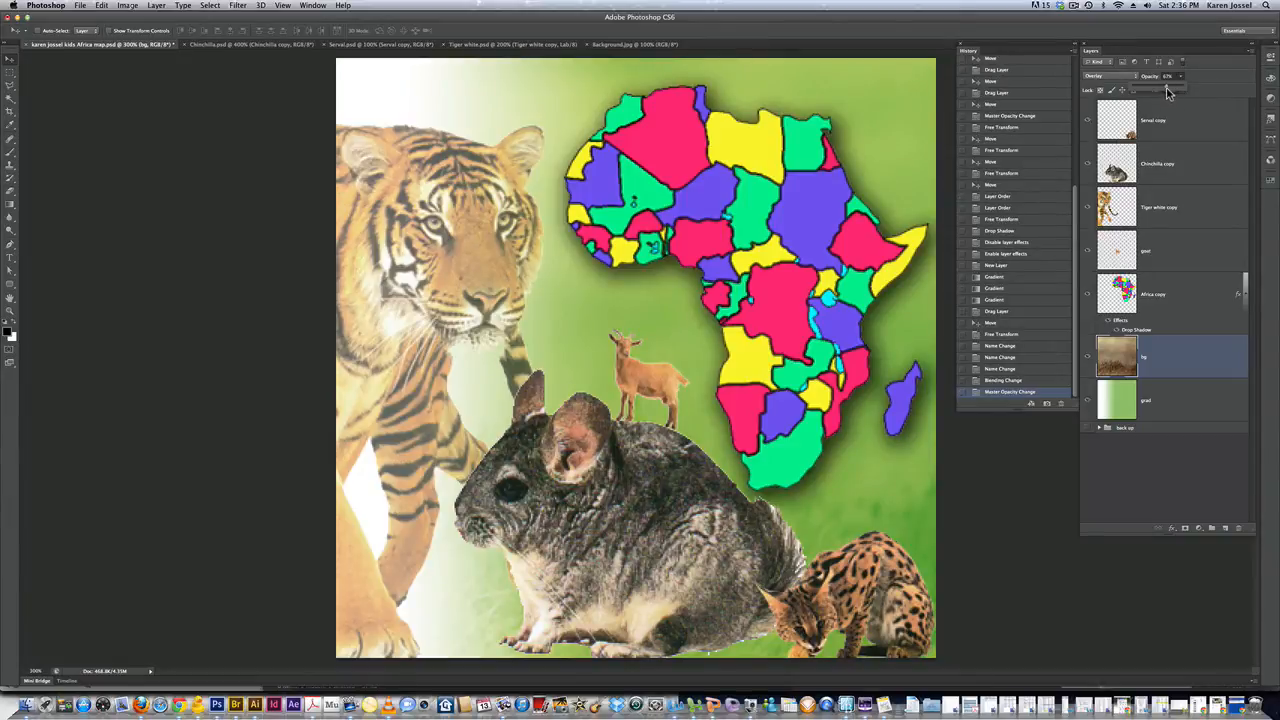
drag(1167, 91, 1211, 88)
click(1209, 82)
Step: Try the Soft Light blending mode on the bg layer, and settle on Hard Light
click(1124, 77)
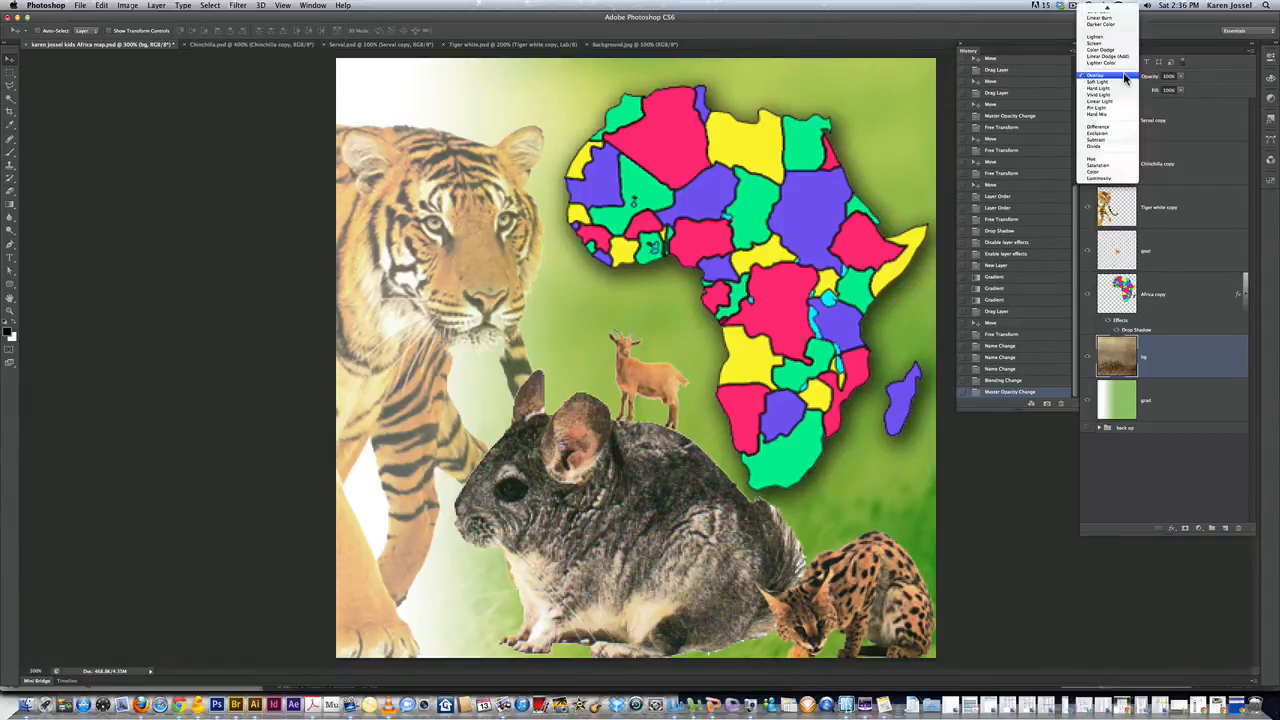
click(1123, 84)
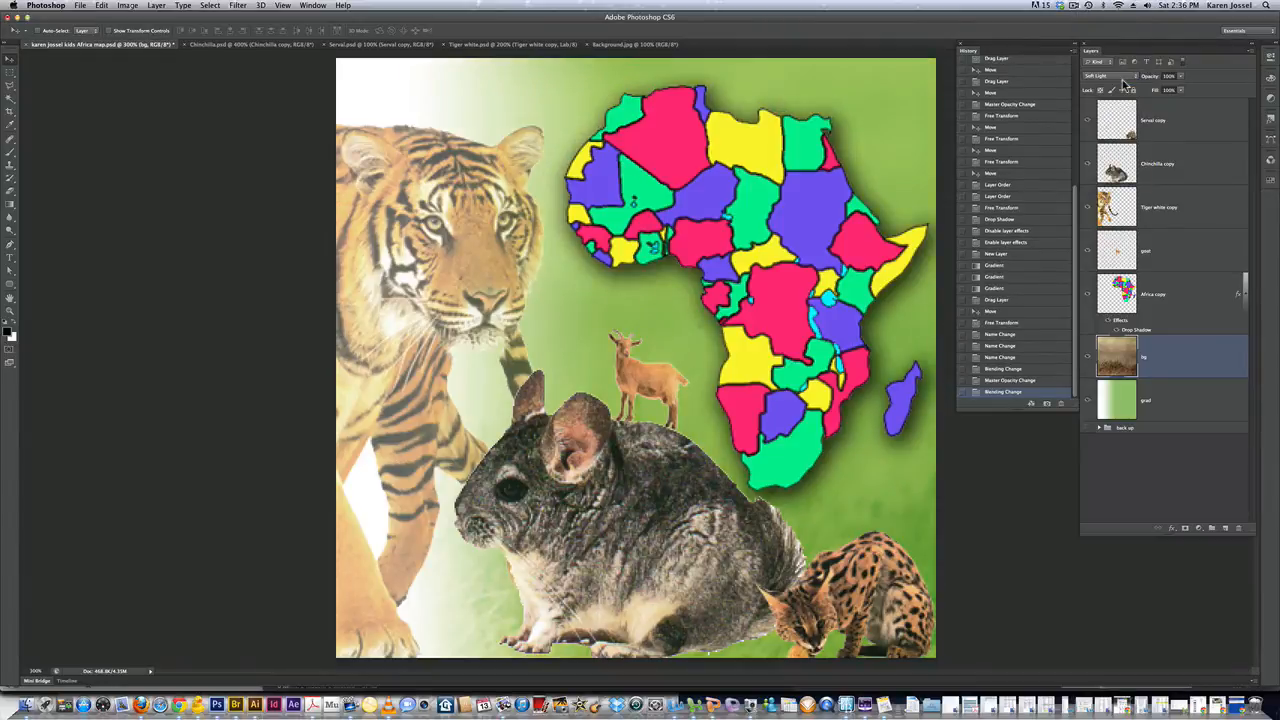
click(1108, 77)
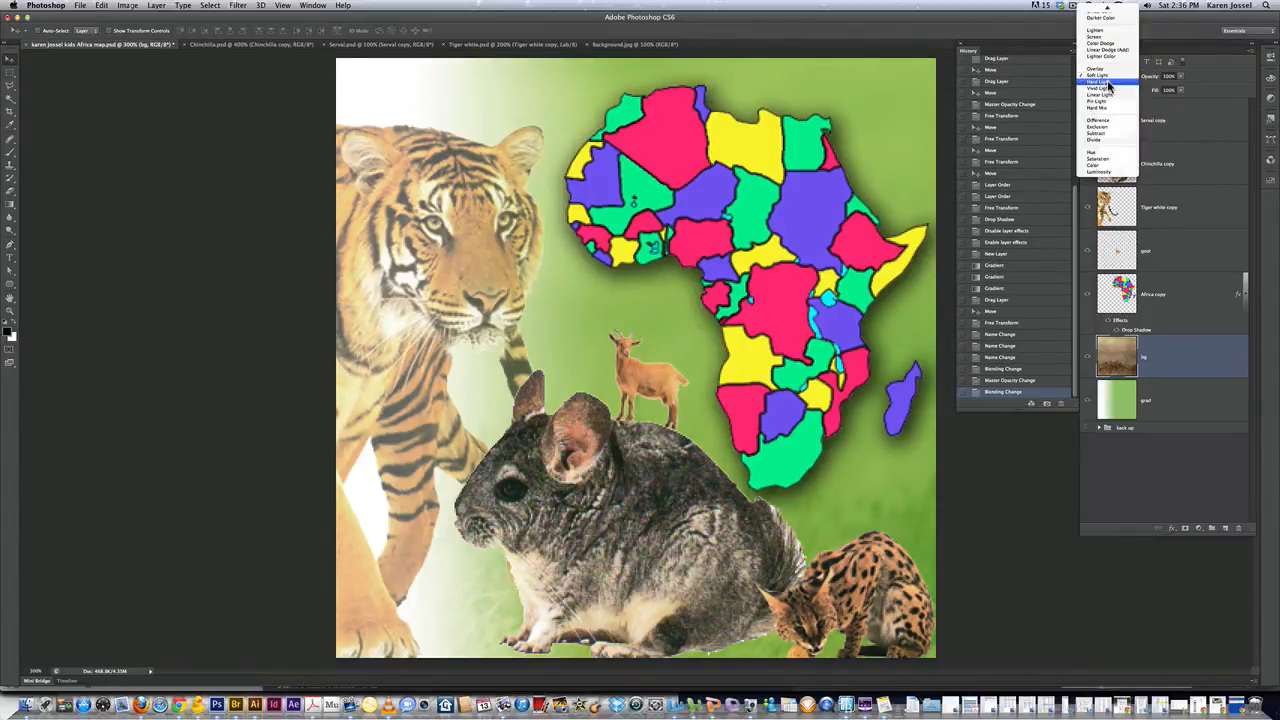
click(1108, 87)
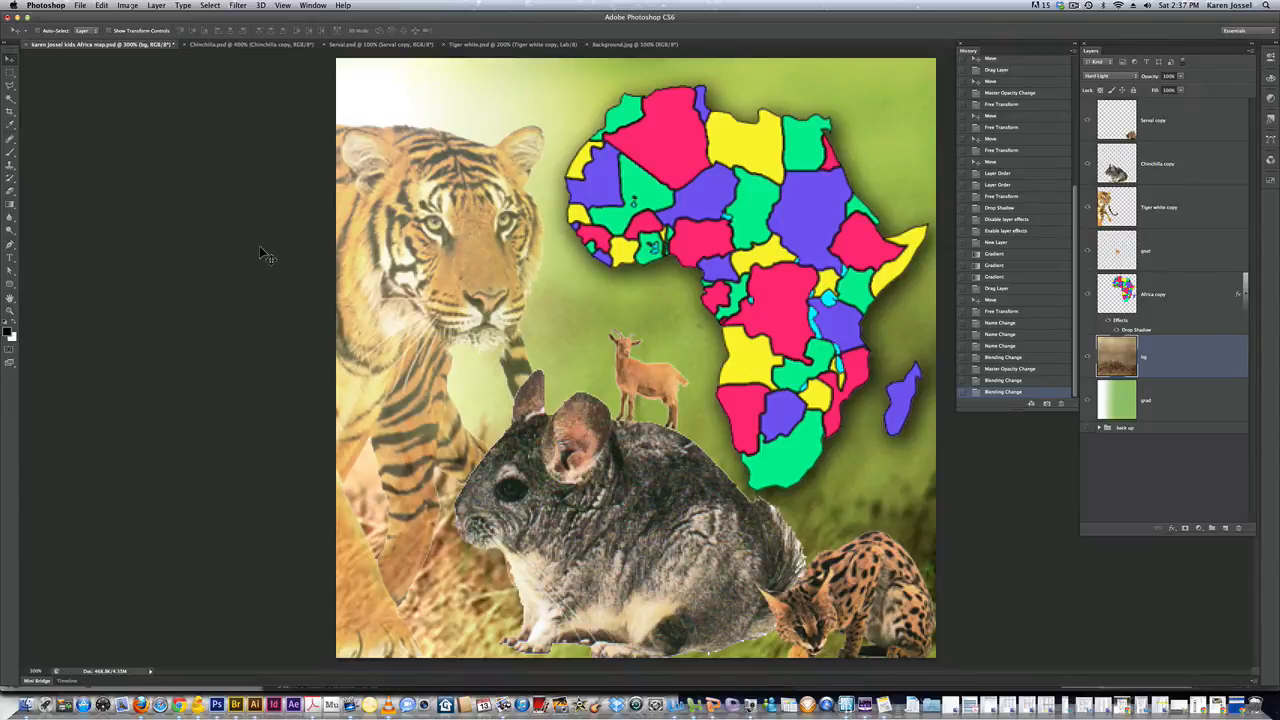
Step: Add the title "kids map" on two lines above the tiger and move it beside the Africa map's northwest edge
key(t)
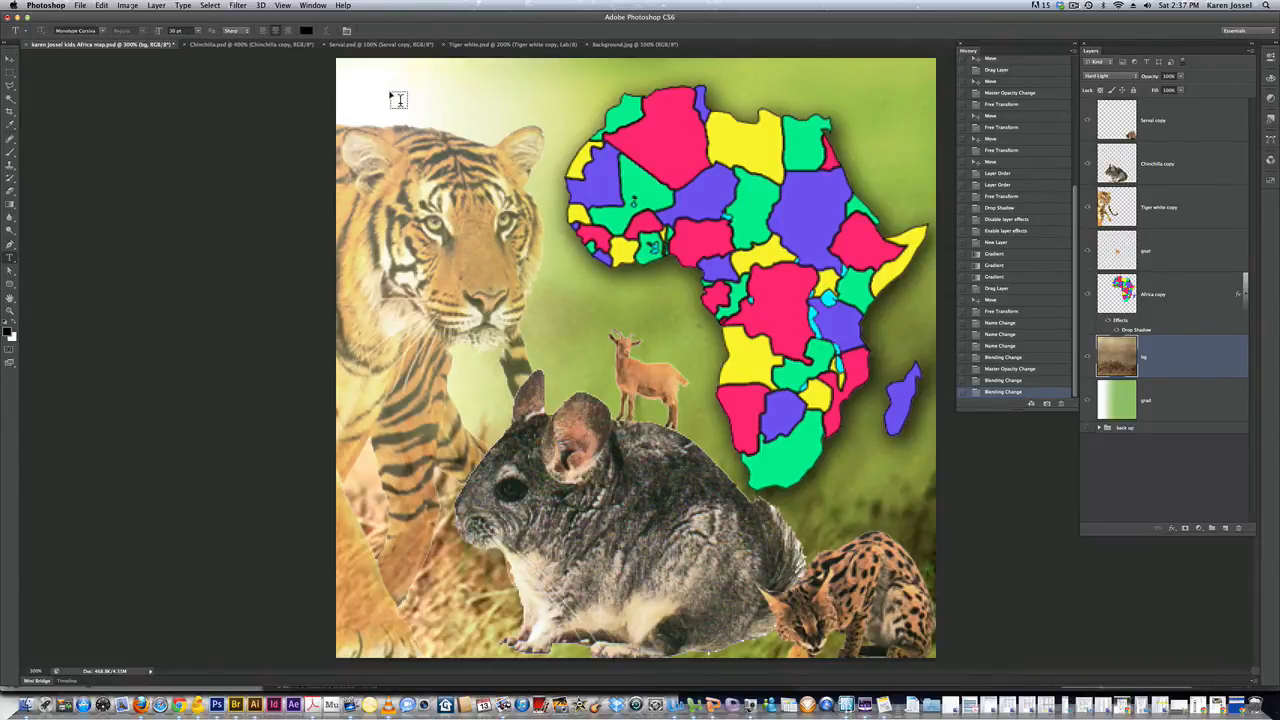
click(390, 92)
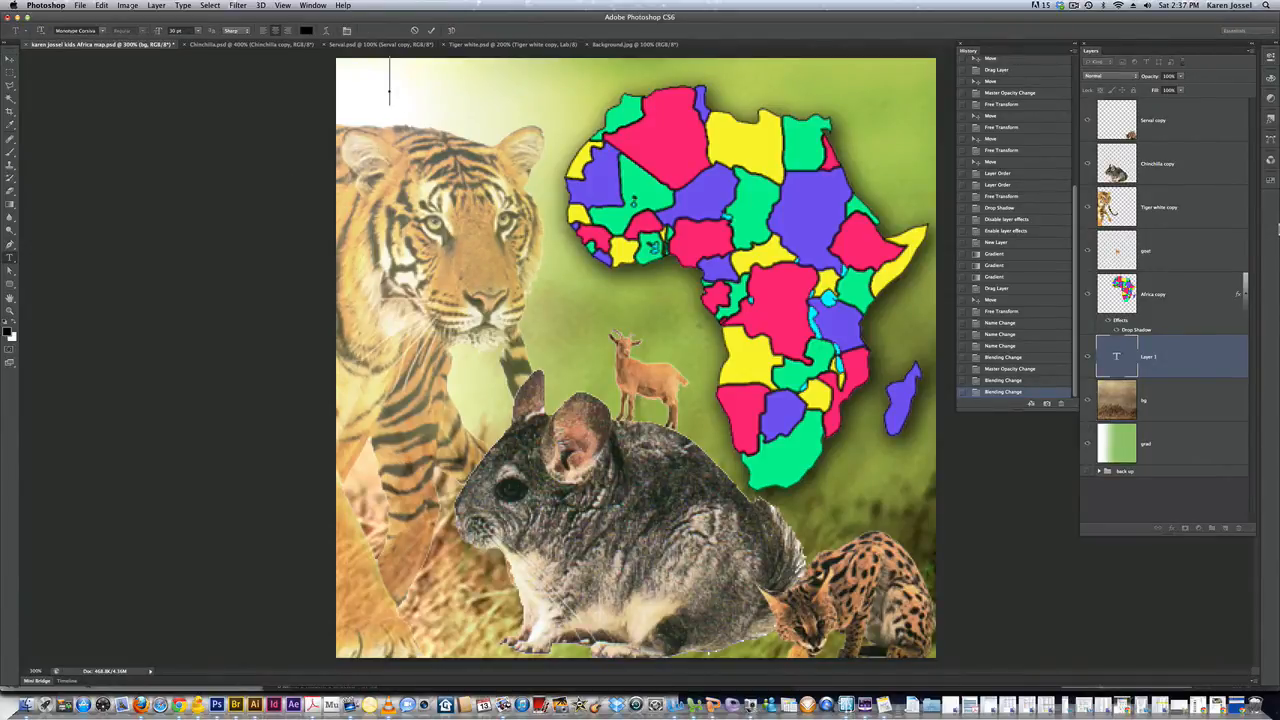
text(kid)
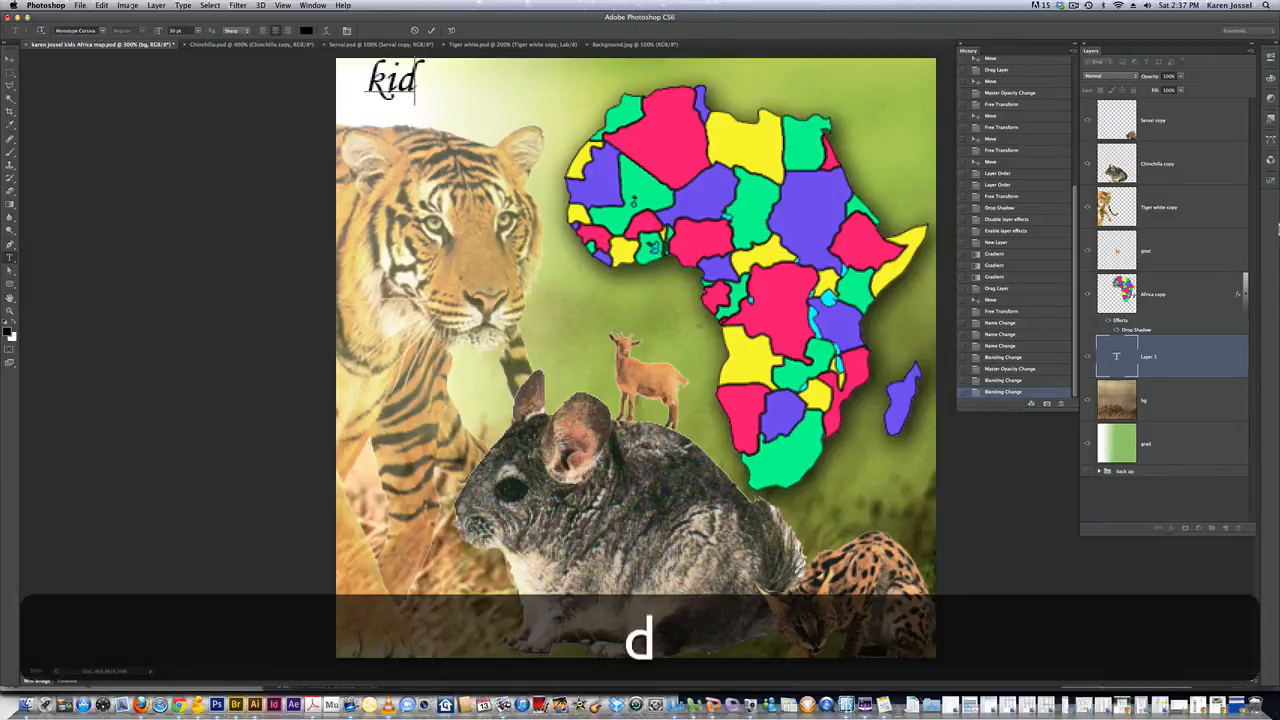
text(s)
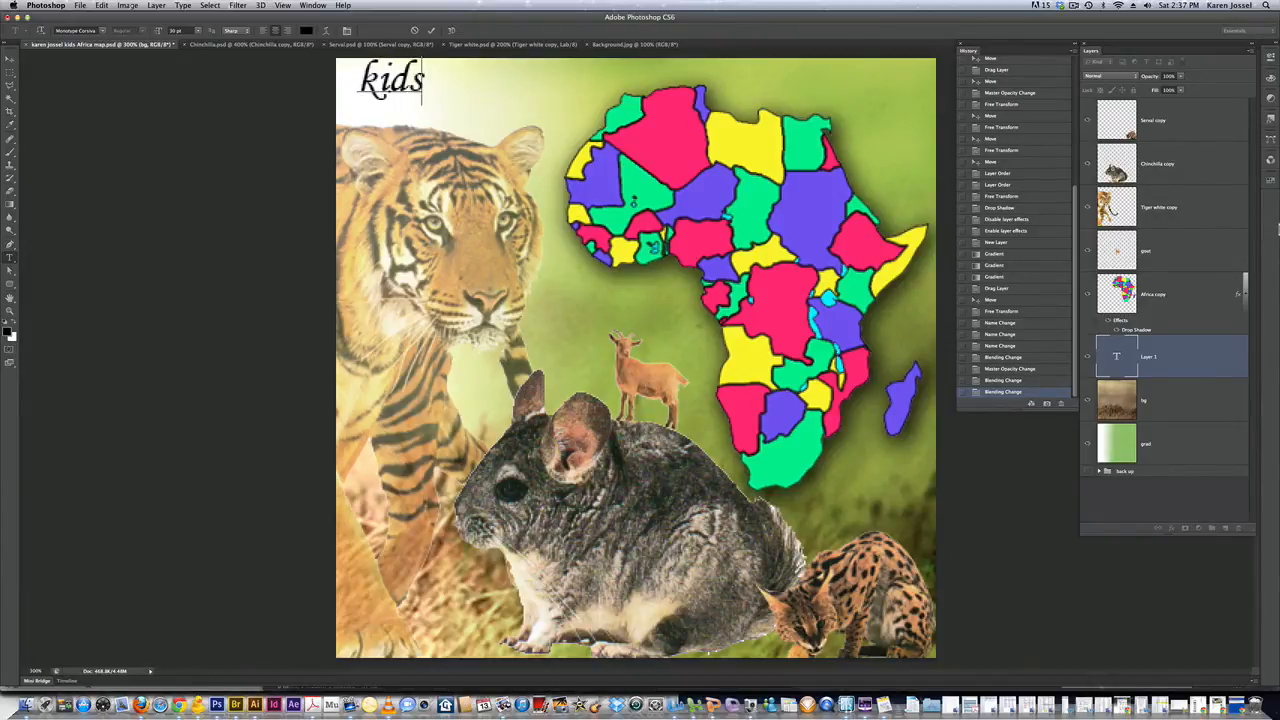
key(Return)
text(map)
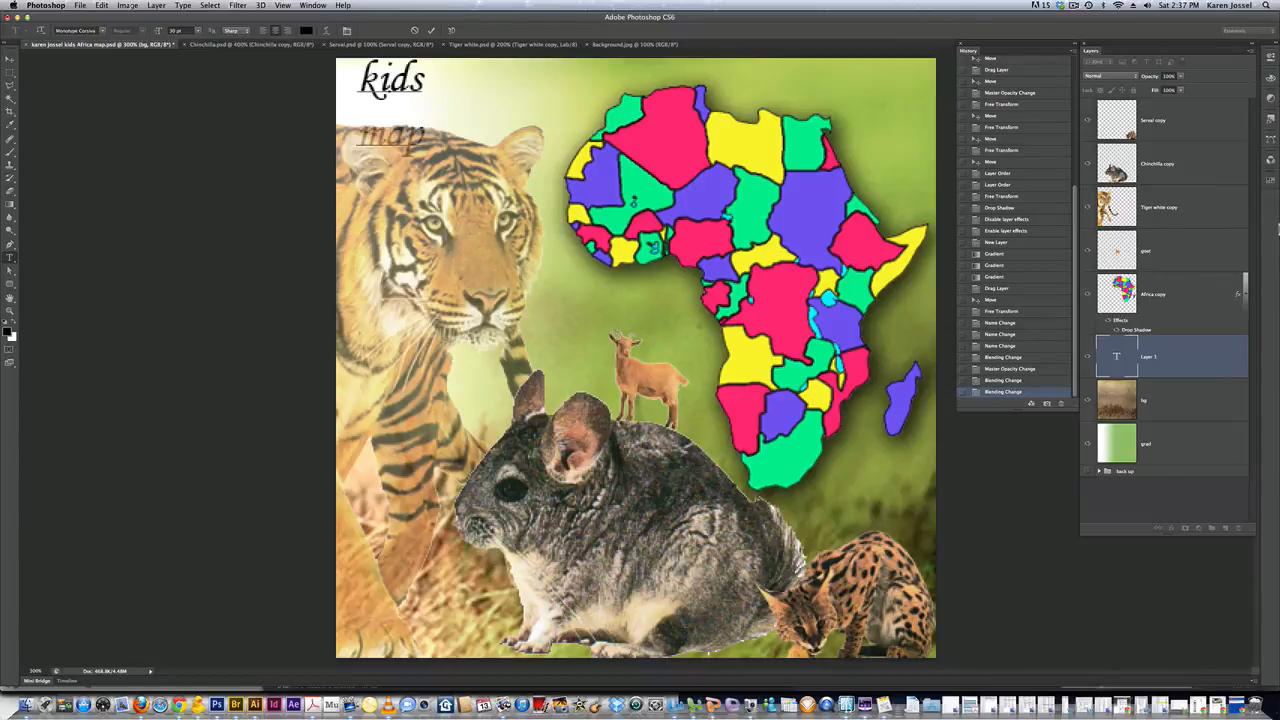
click(431, 31)
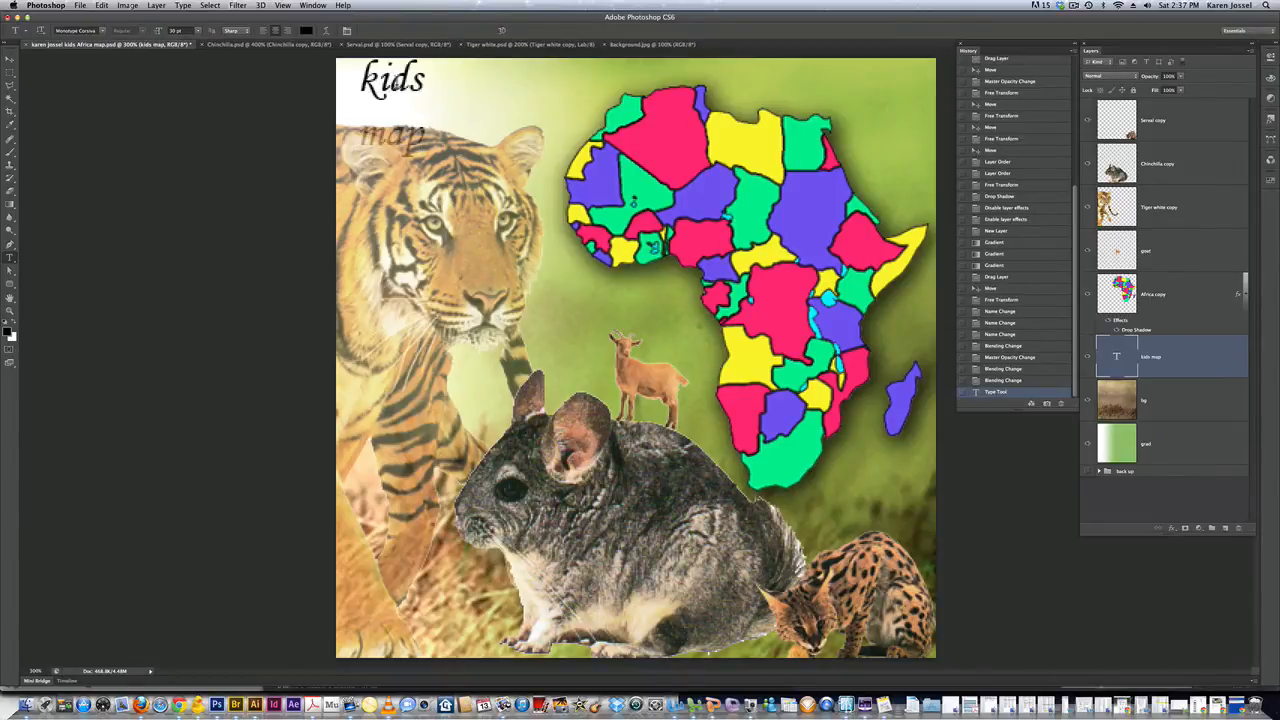
click(10, 59)
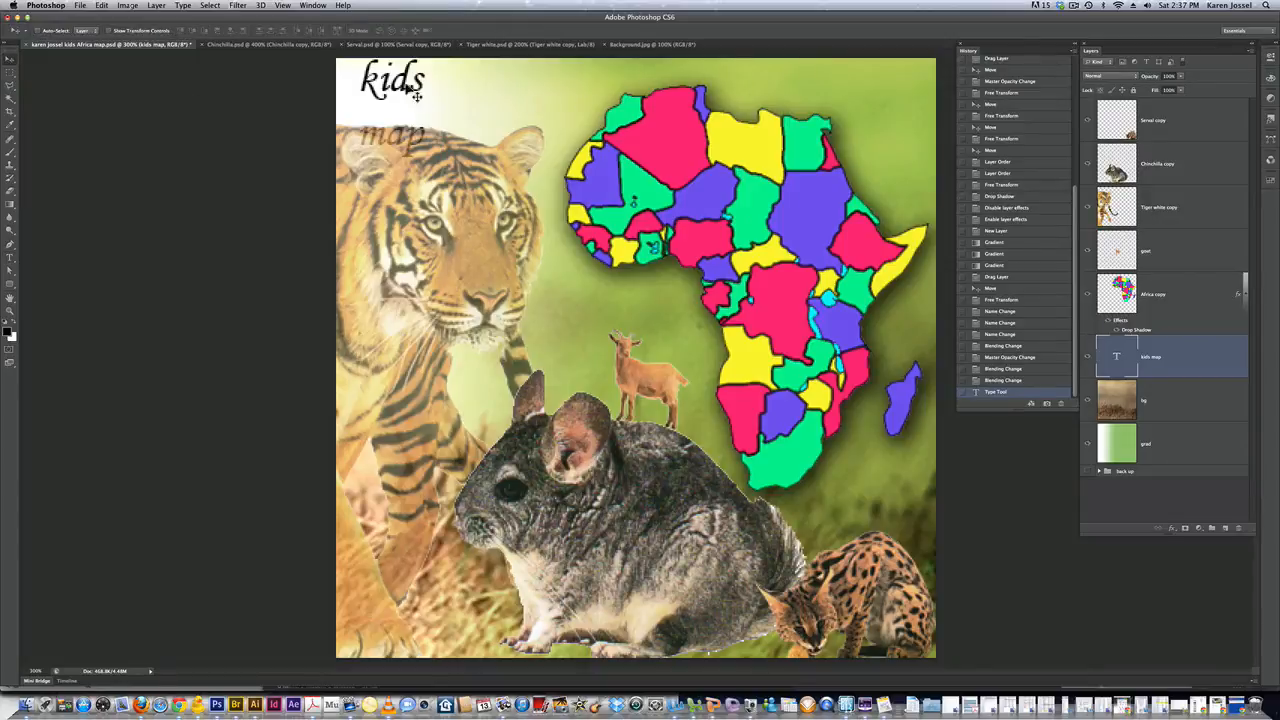
drag(408, 87, 525, 88)
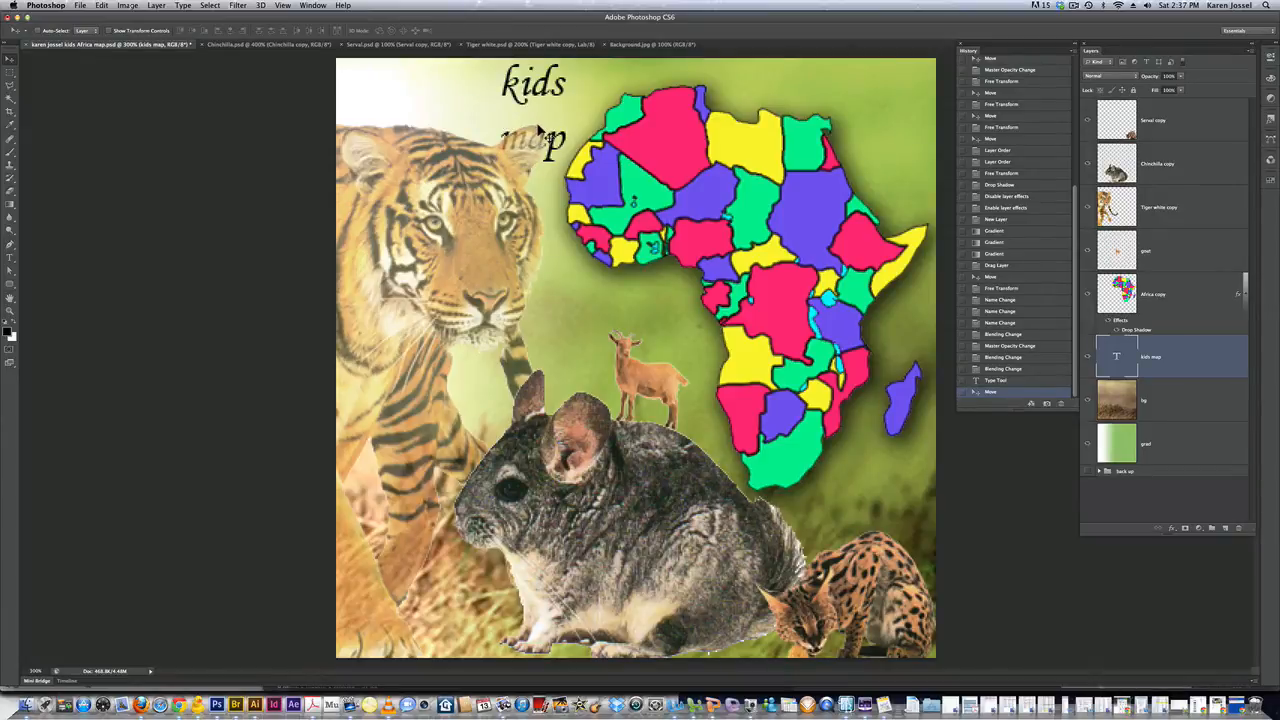
Step: Show the character settings beside the artwork and set the title's leading to 18 pt
click(313, 5)
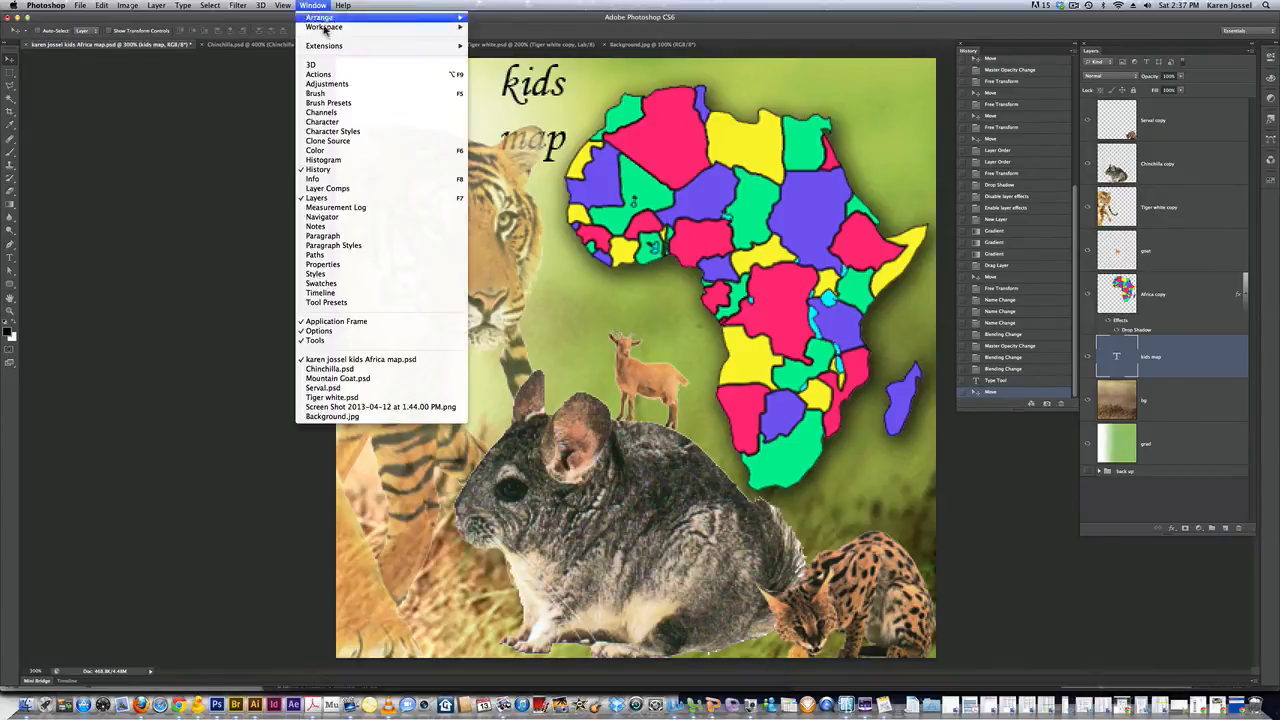
click(350, 122)
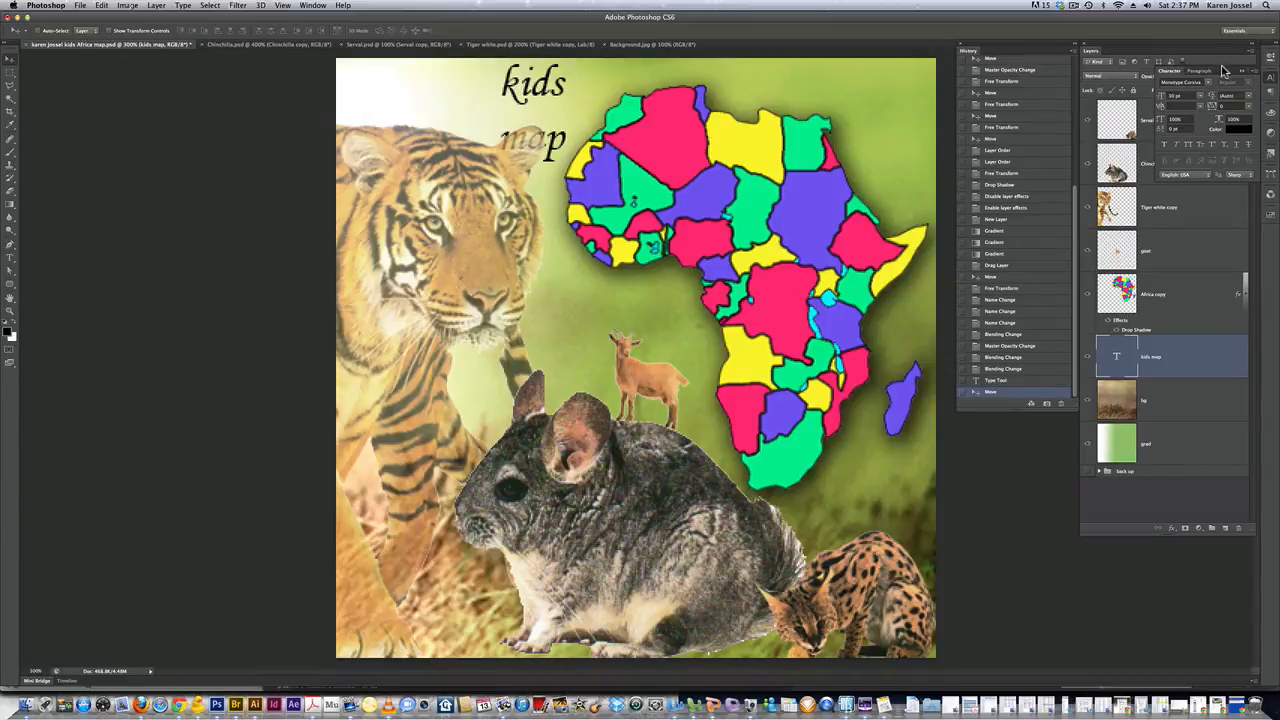
drag(1183, 76, 181, 90)
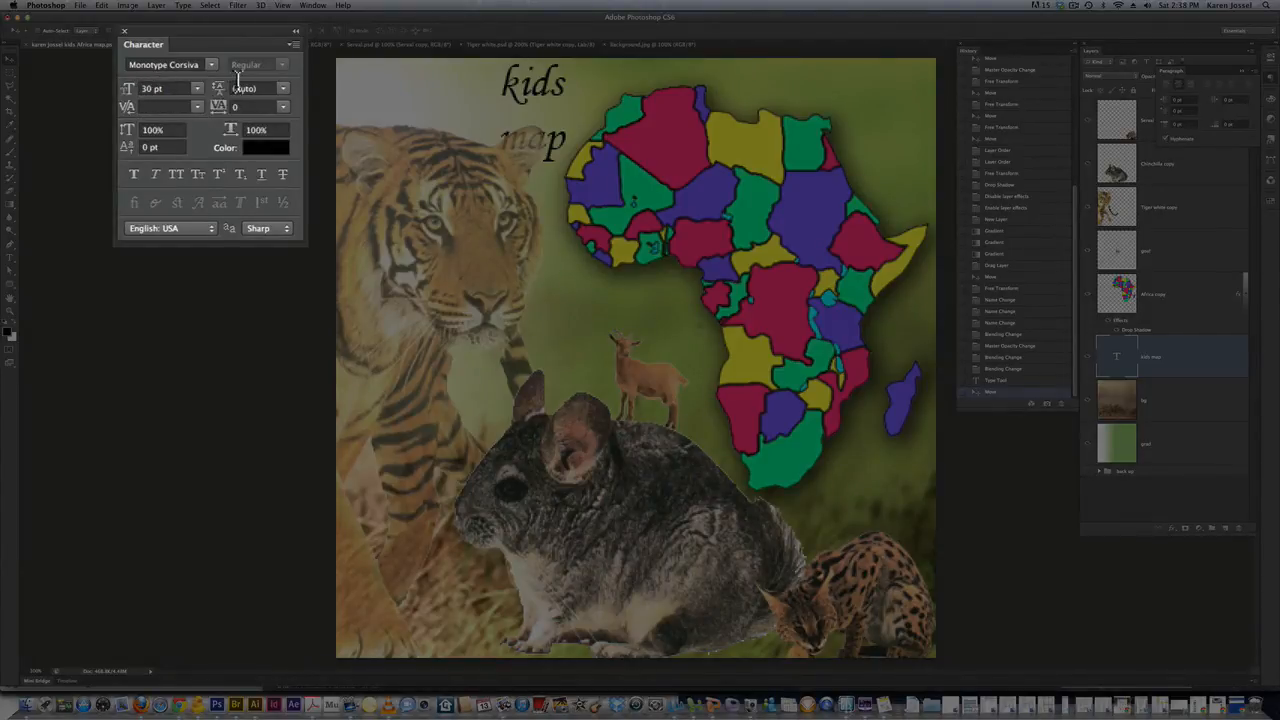
click(284, 89)
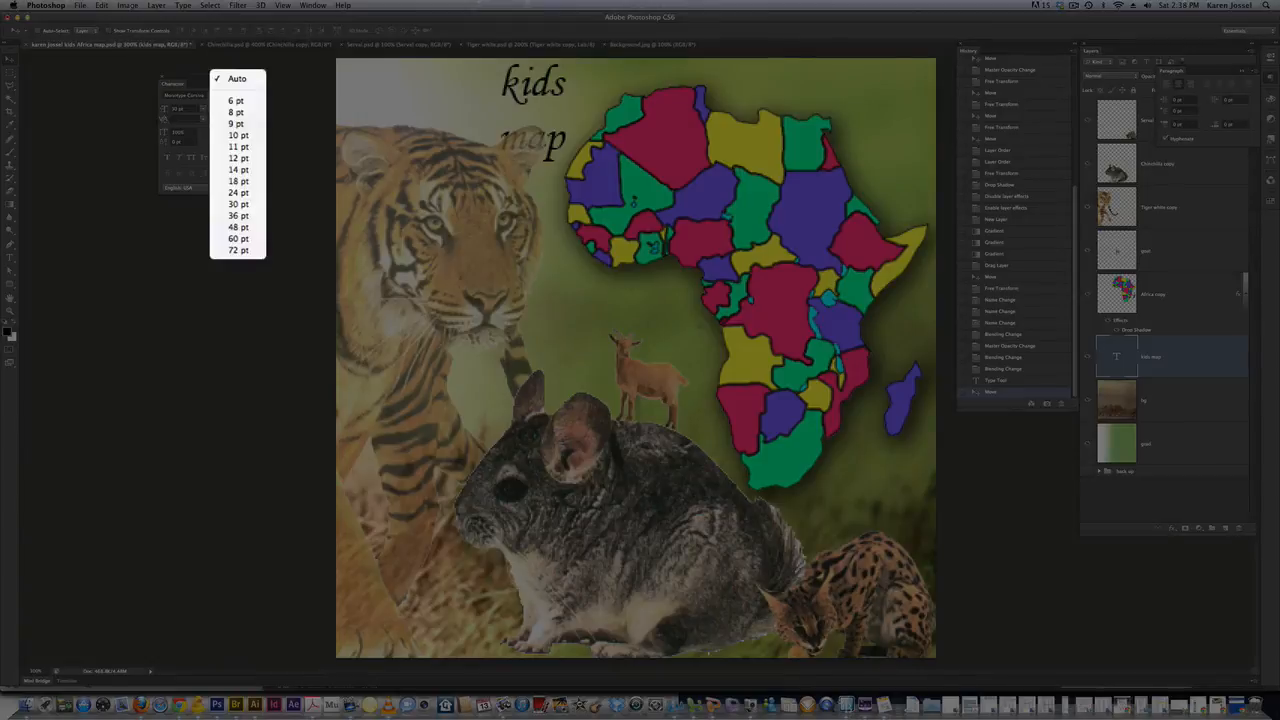
click(247, 186)
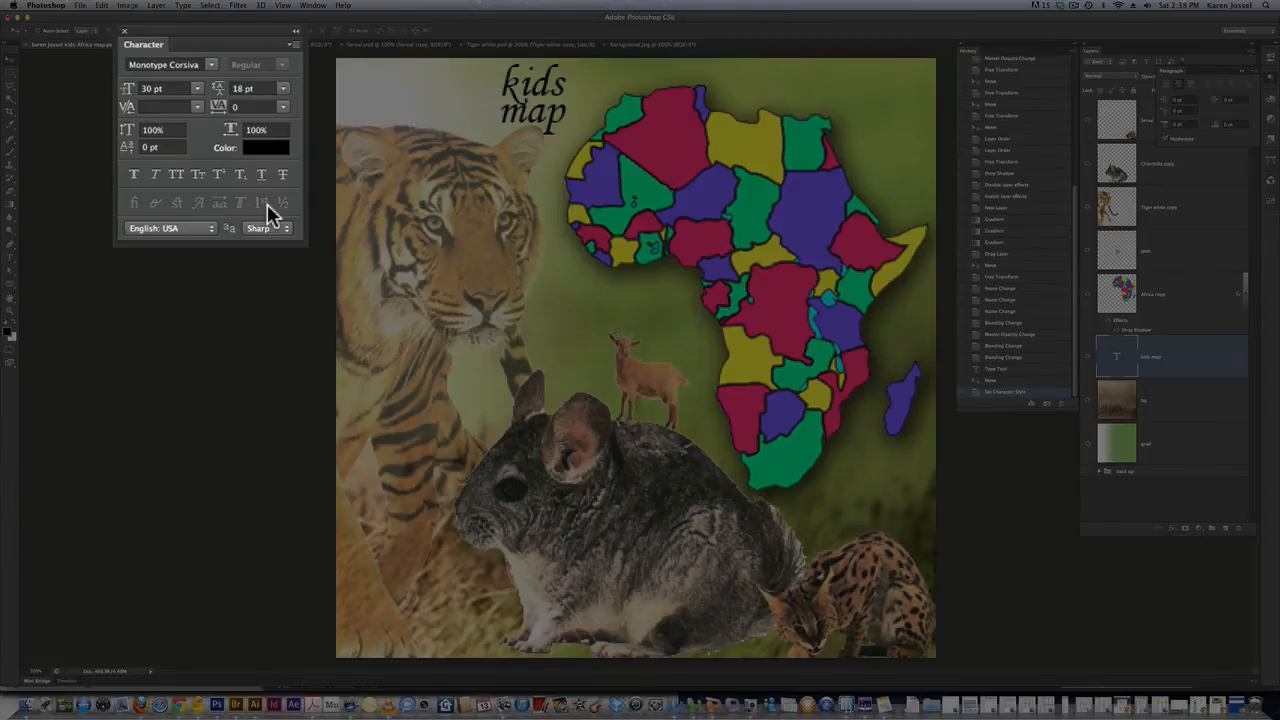
Step: Change the title's font to Arial and its style to Bold
click(204, 64)
text(Rockwell)
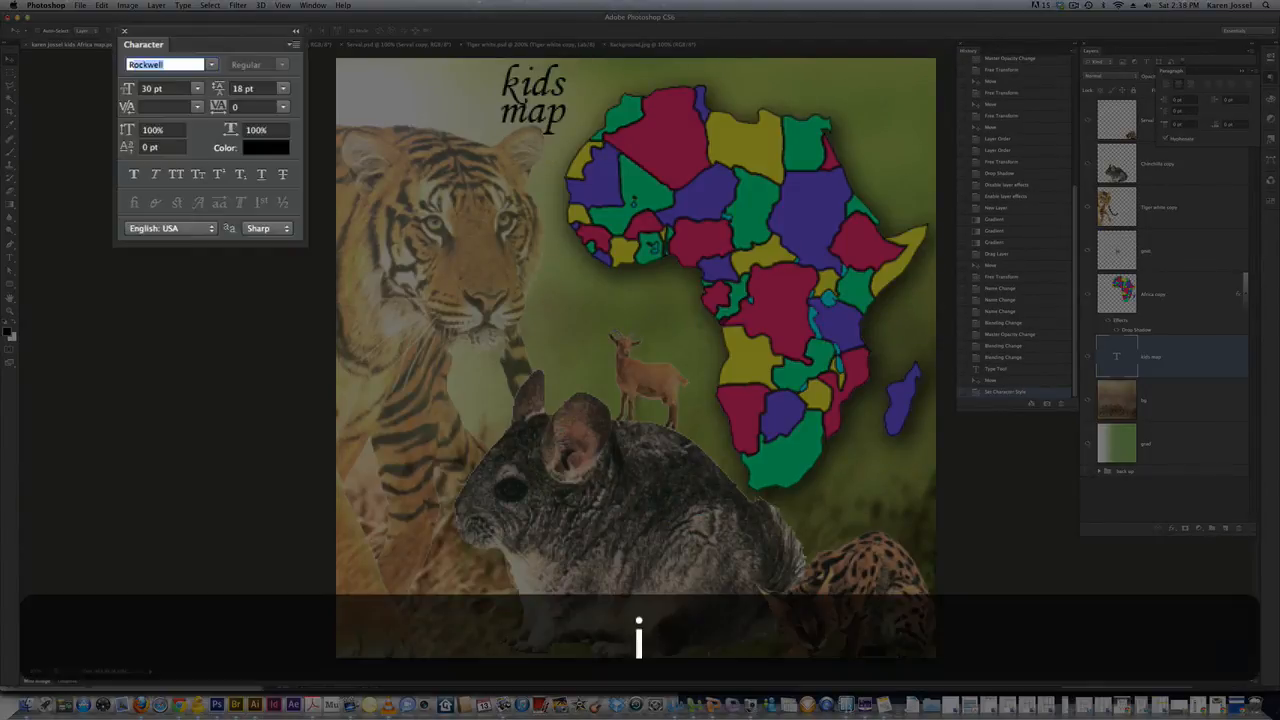
text(a)
text(a)
text(r)
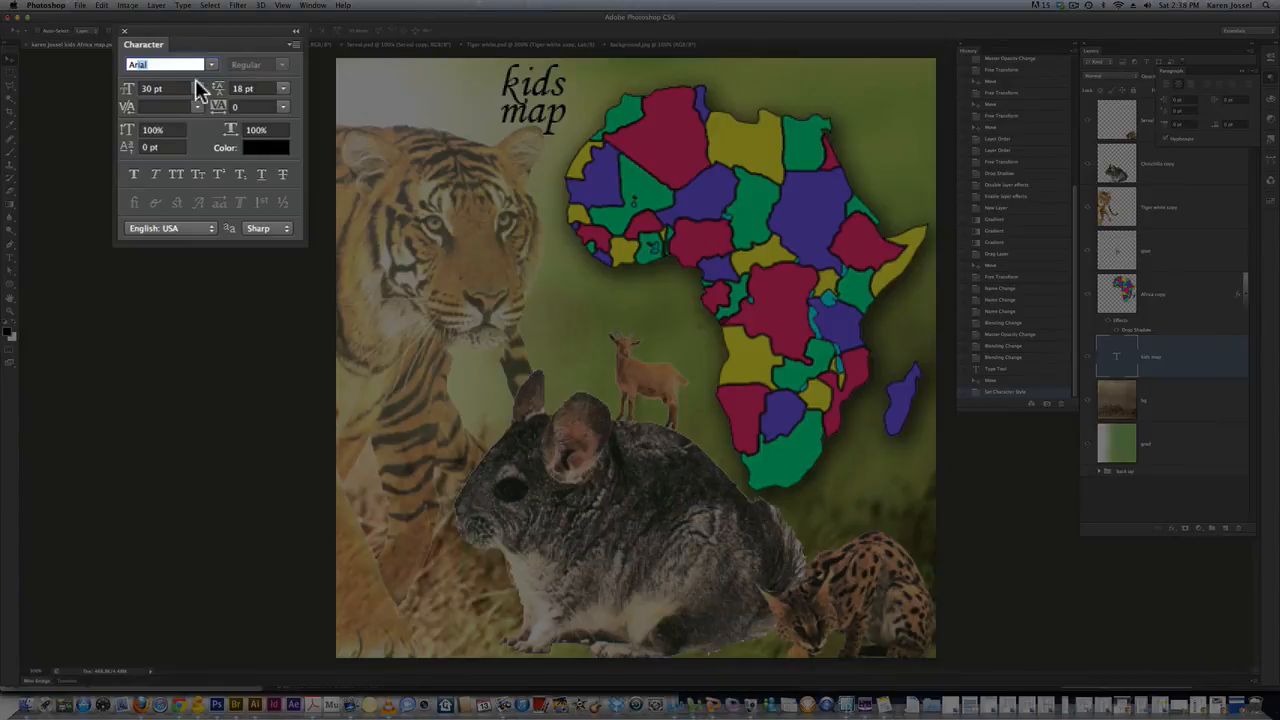
key(Return)
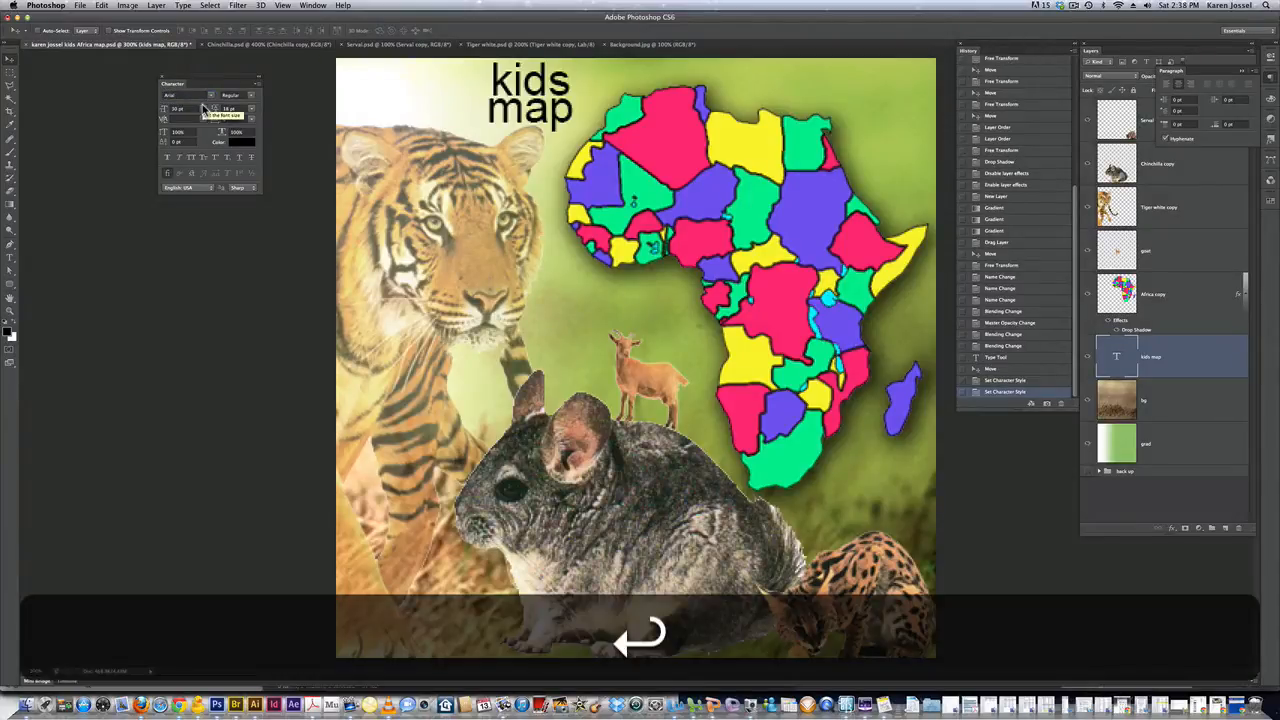
click(254, 97)
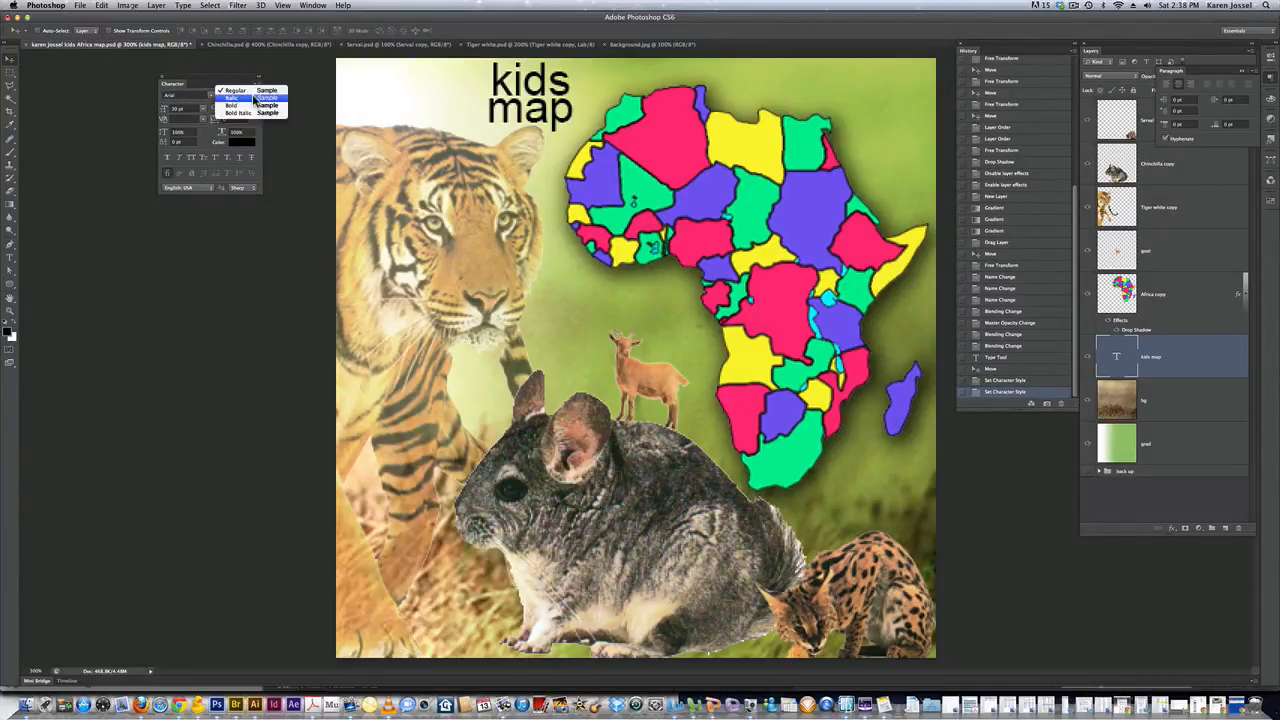
click(240, 105)
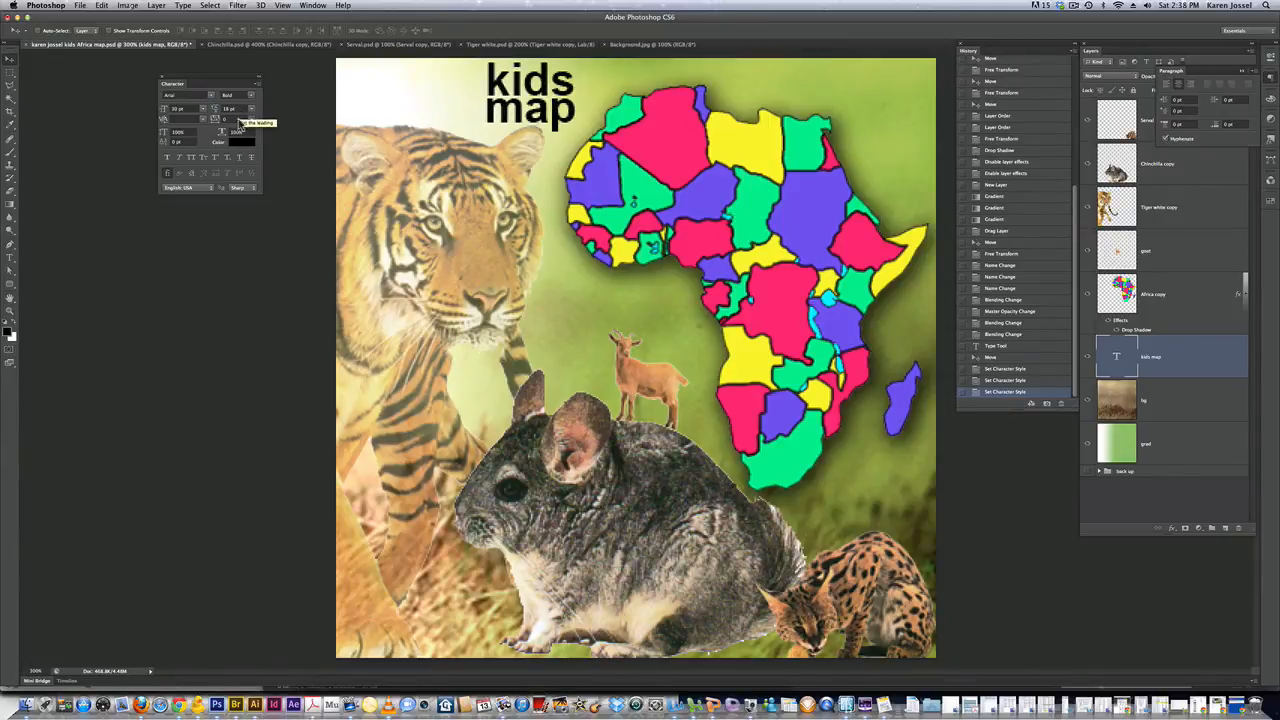
Step: Set the title's text color to the pink #fb0668 sampled from a country on the Africa map
click(245, 145)
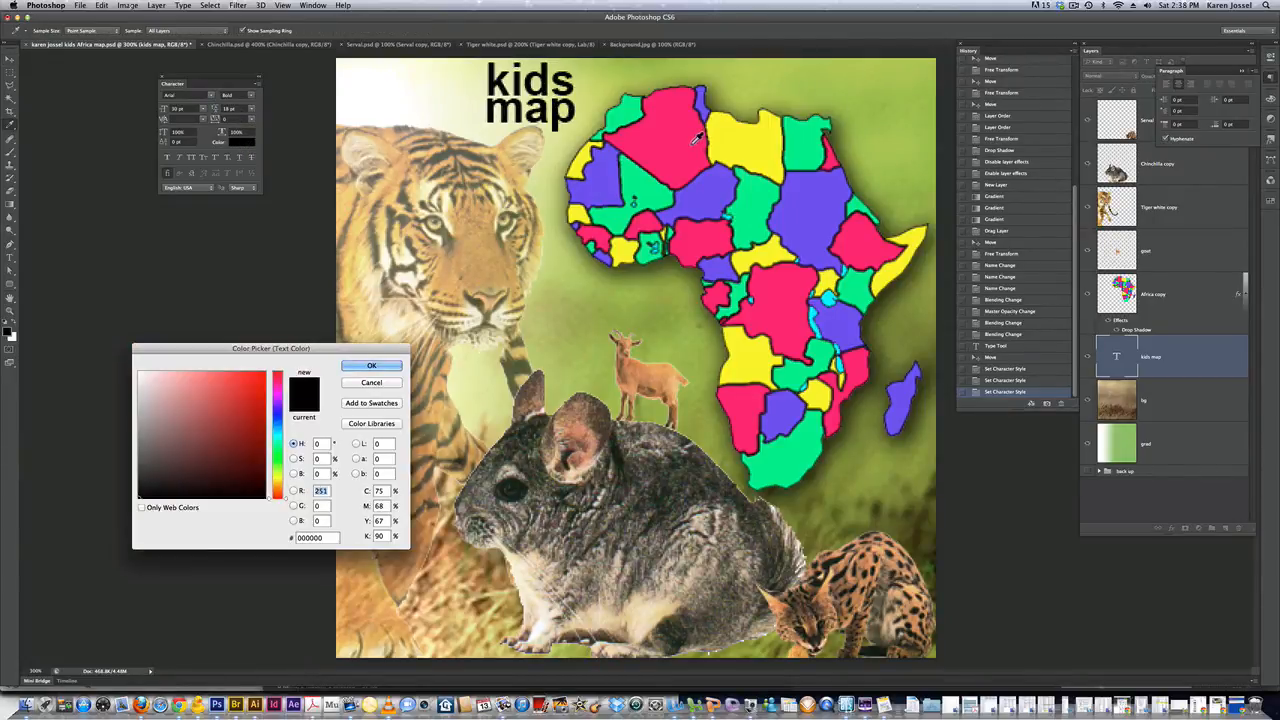
click(677, 150)
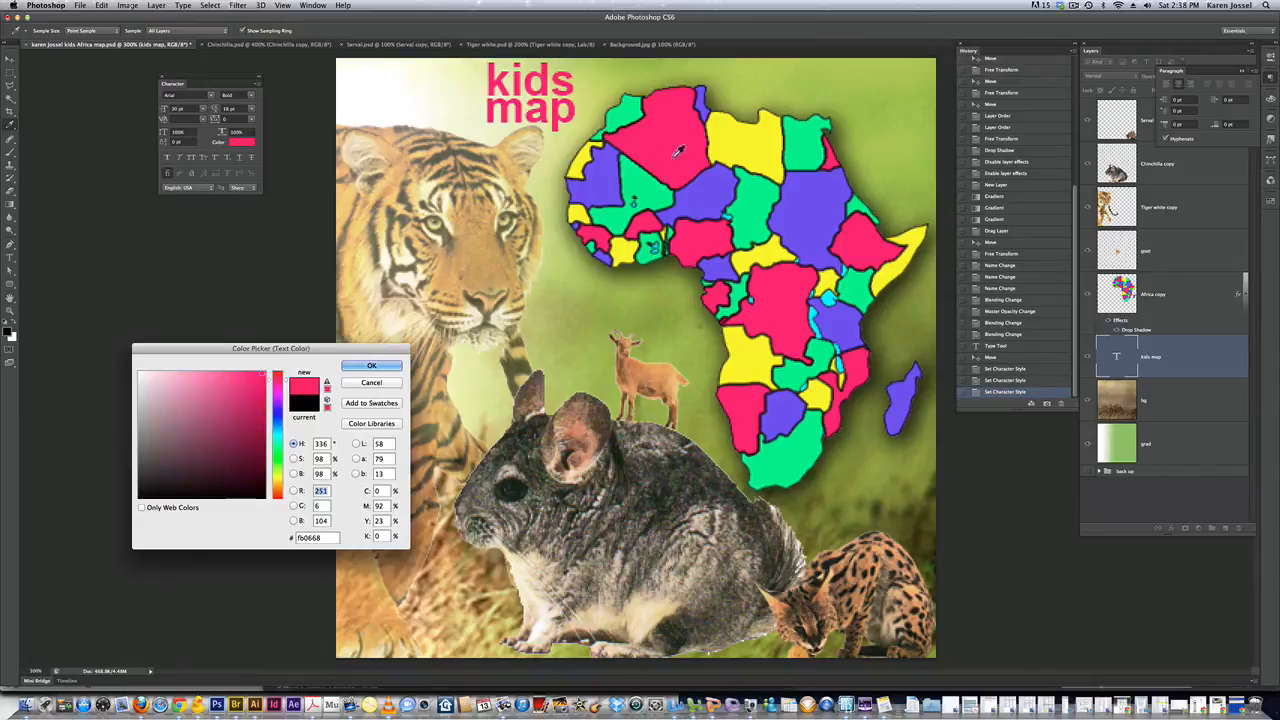
click(384, 365)
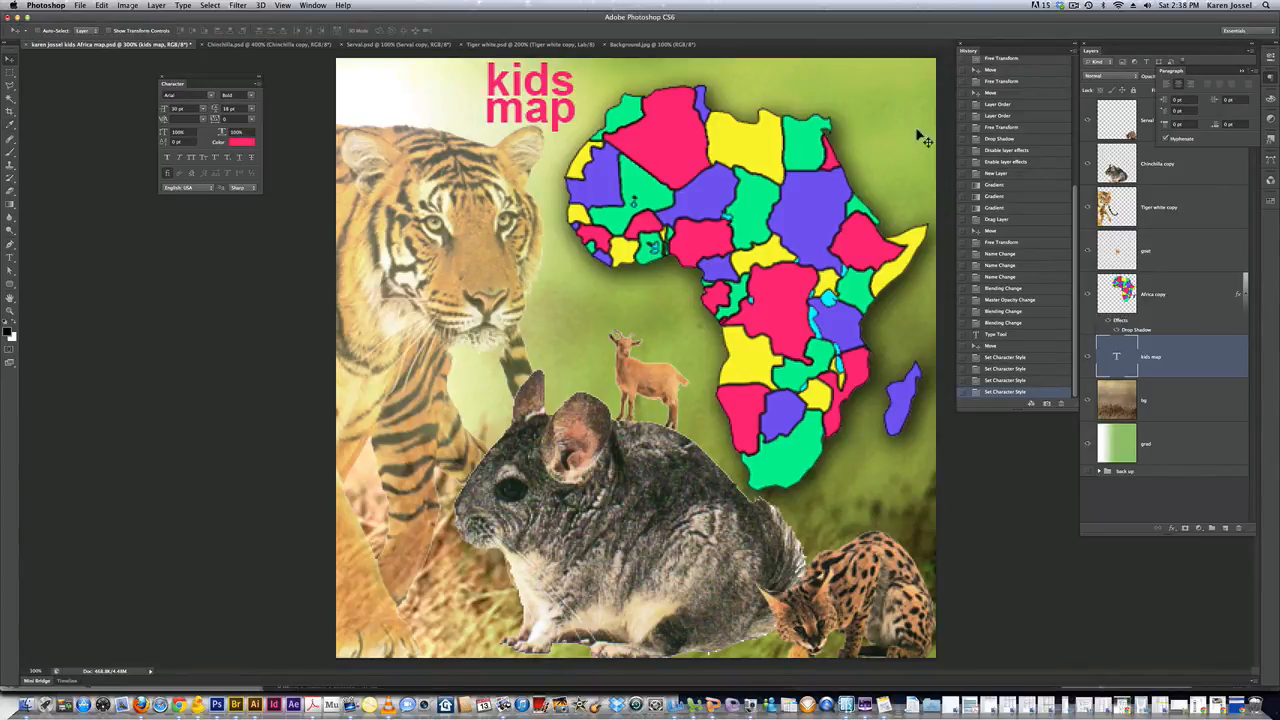
Step: Apply Bevel & Emboss and Drop Shadow effects with default settings to the kids map text layer
double_click(1221, 366)
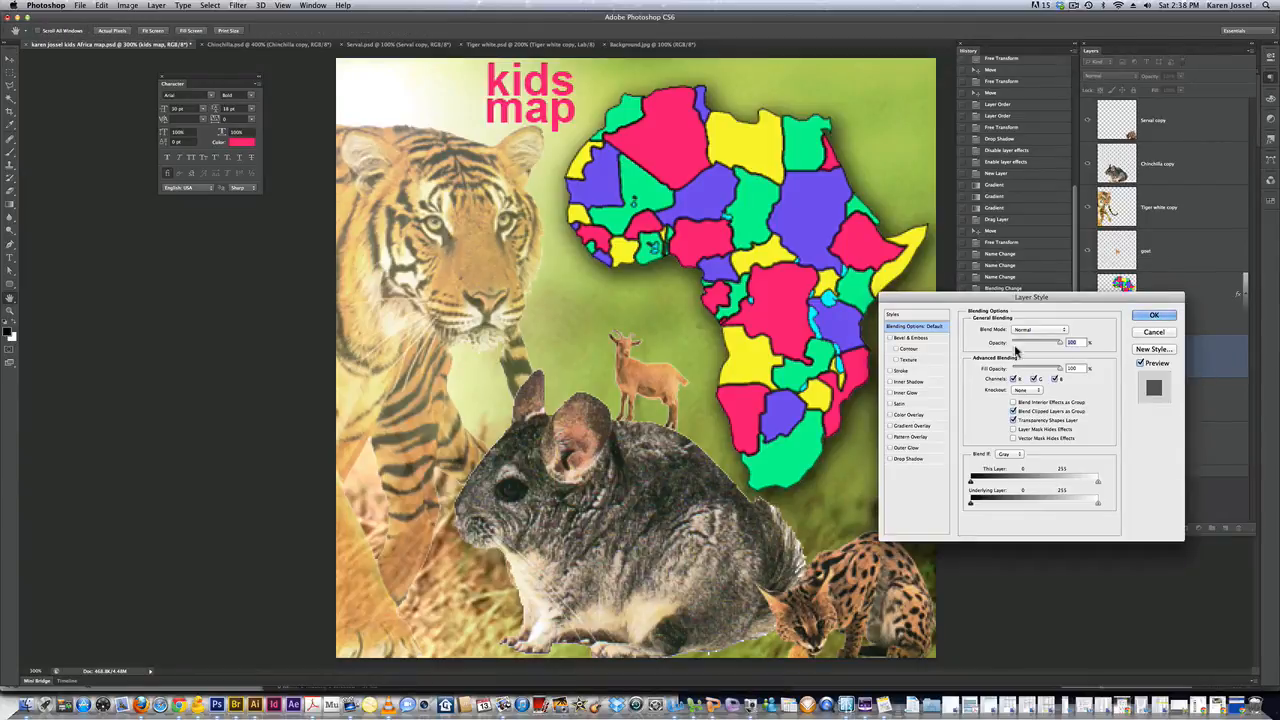
click(911, 339)
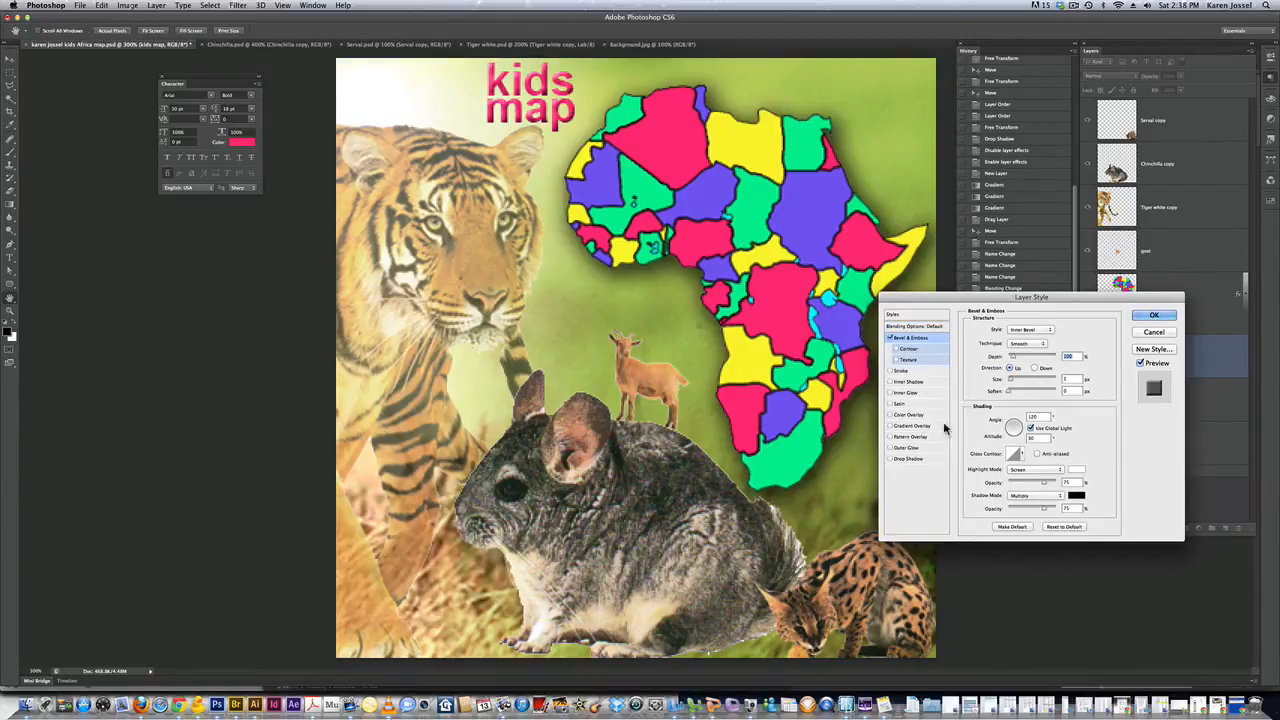
click(912, 457)
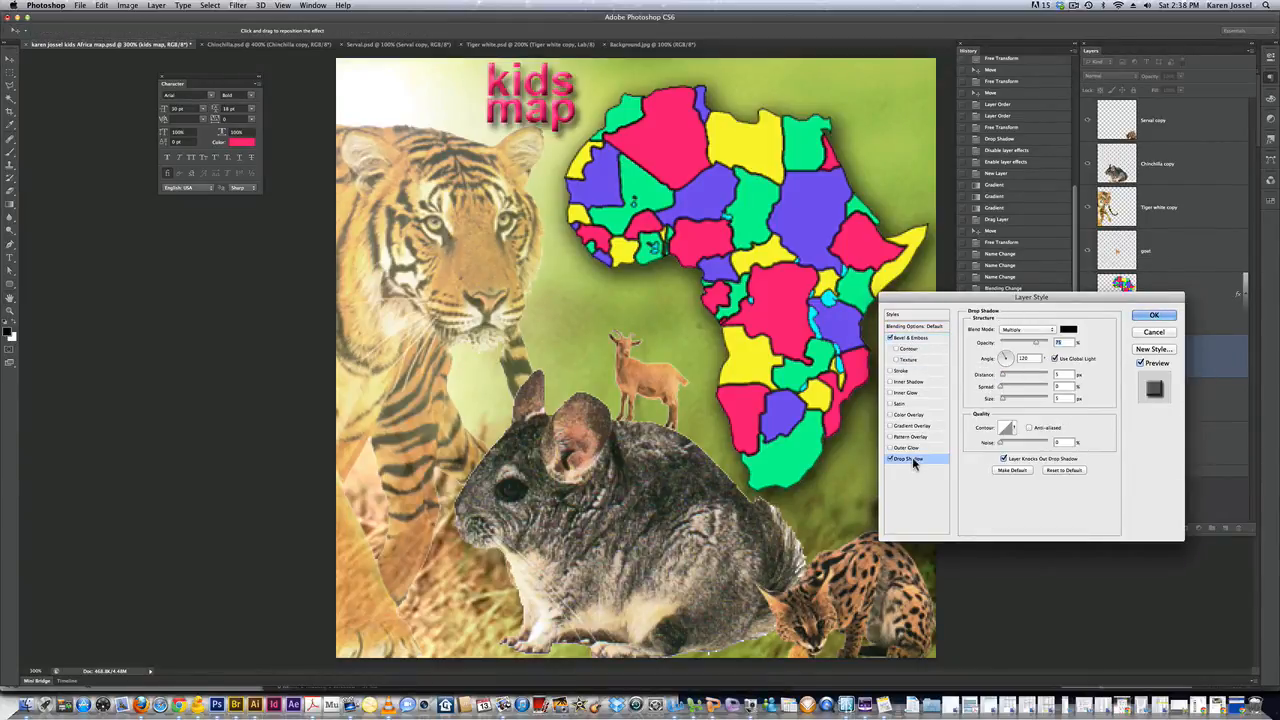
click(1152, 316)
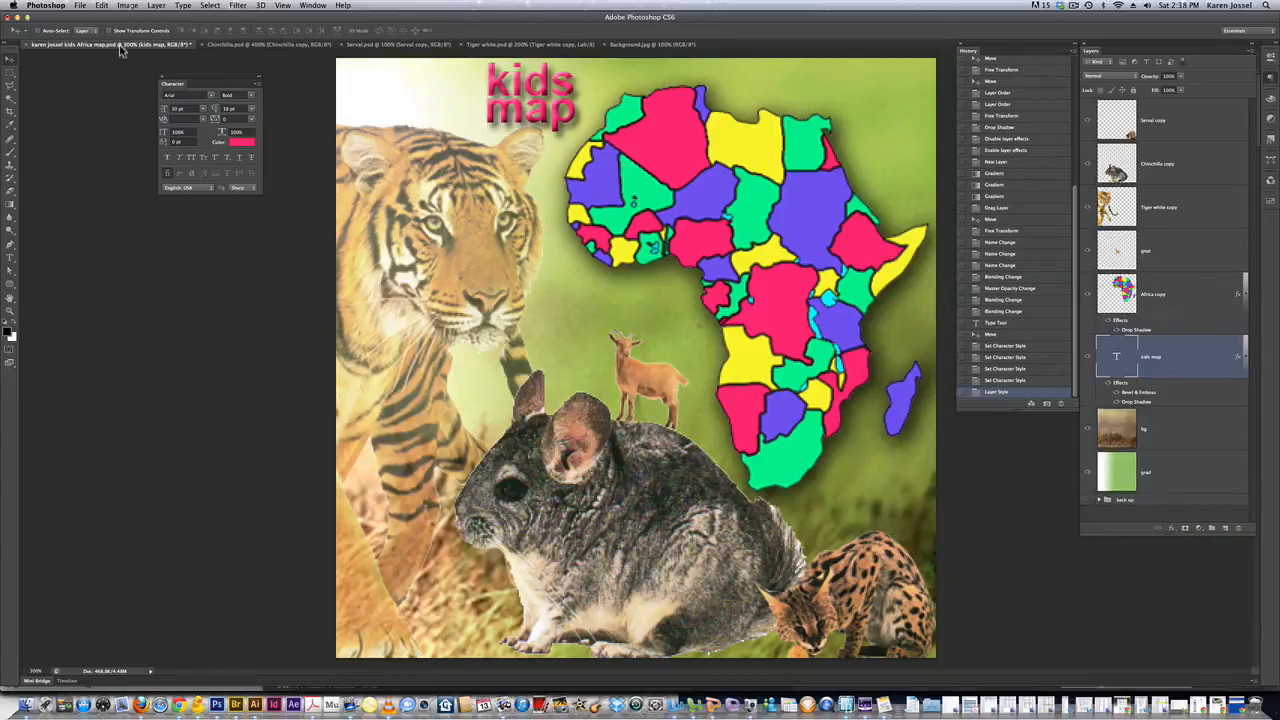
Step: Save the collage in Photoshop format with layers, under its existing file name in the current folder
click(79, 7)
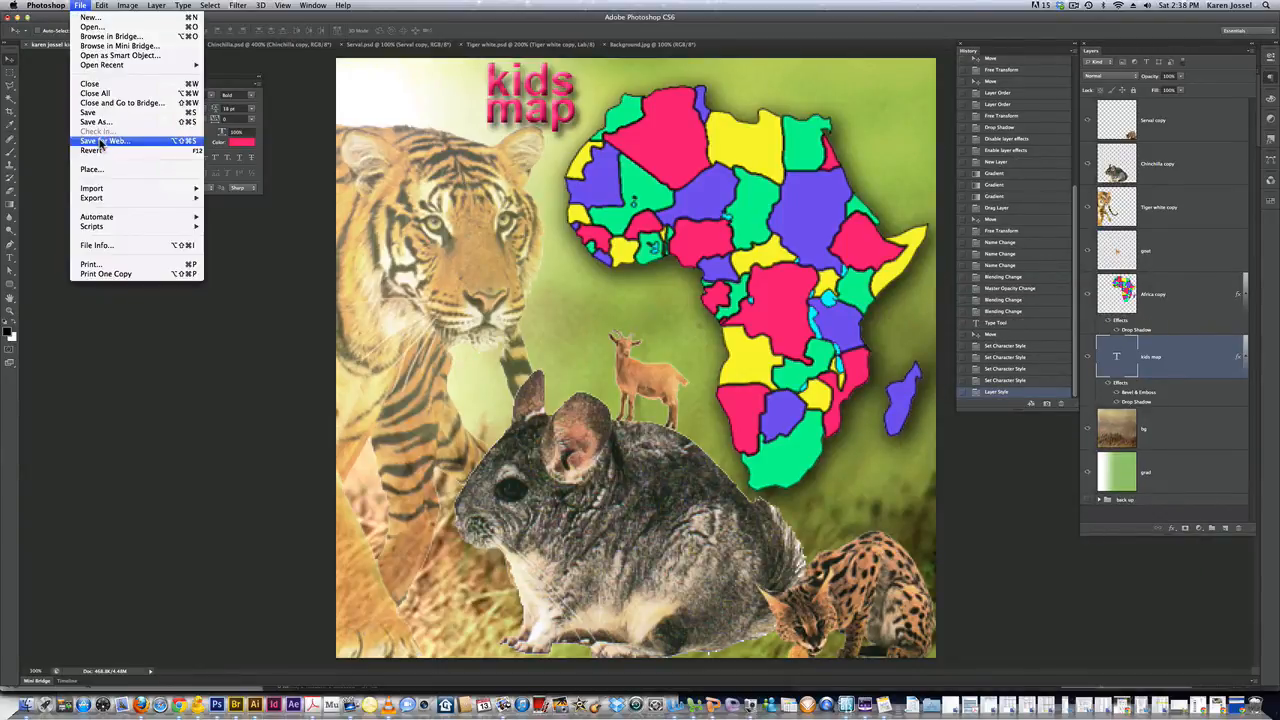
click(102, 131)
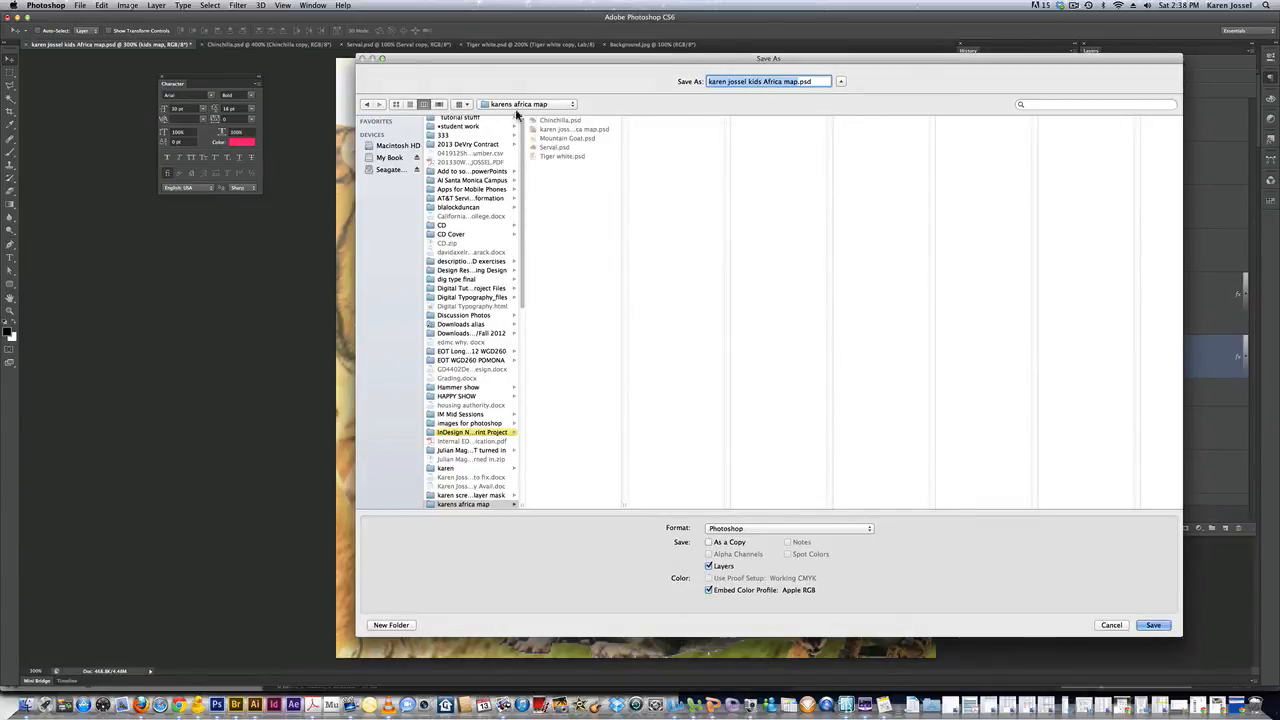
click(1153, 626)
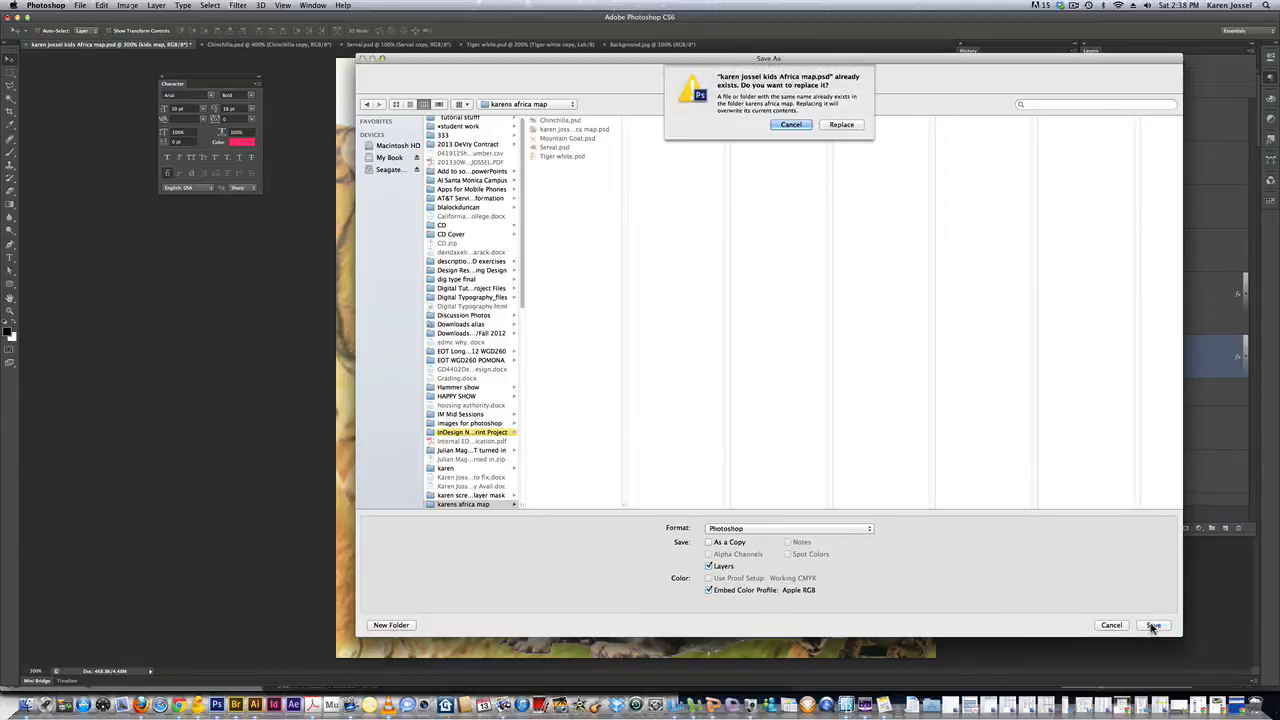